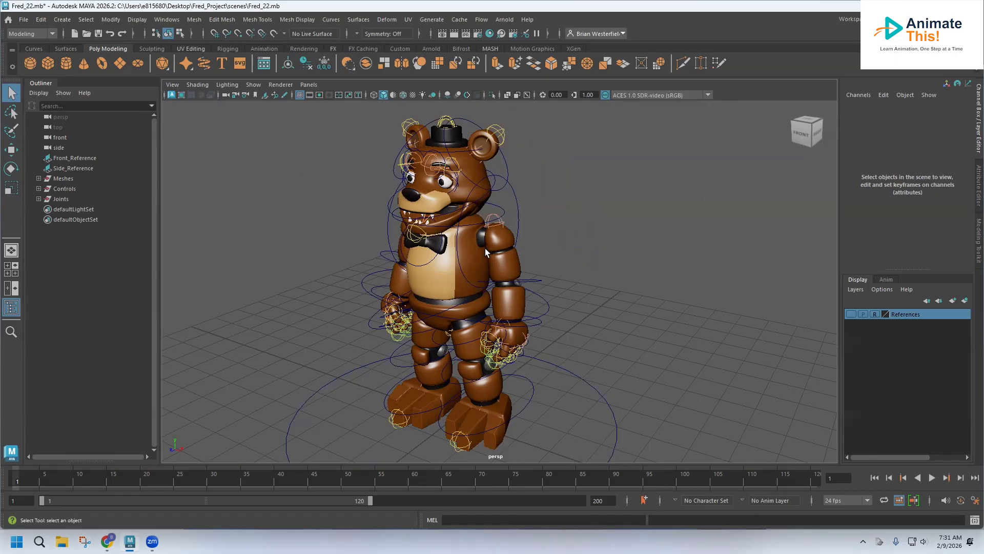
Step: Reset the current workspace to its default layout
left_click(517, 204)
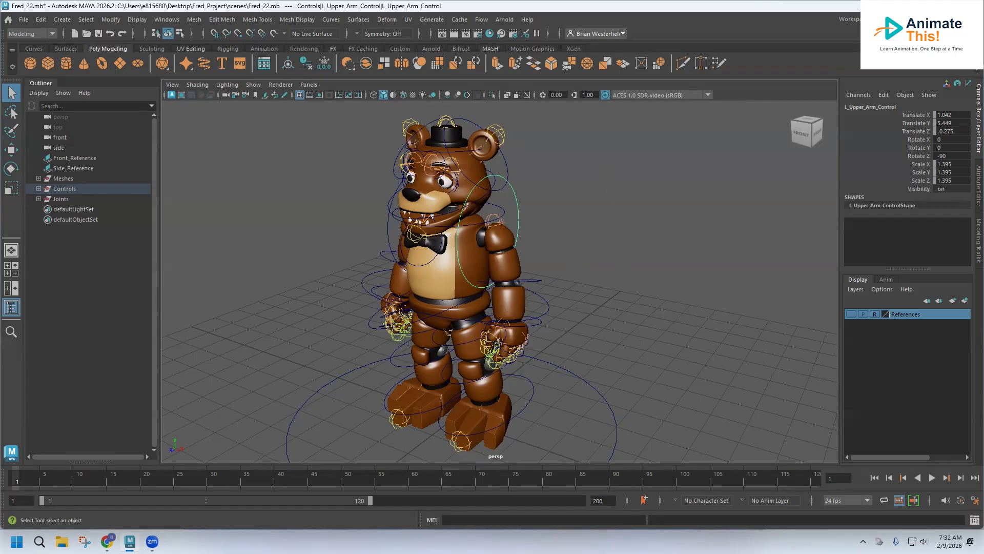
left_click(920, 19)
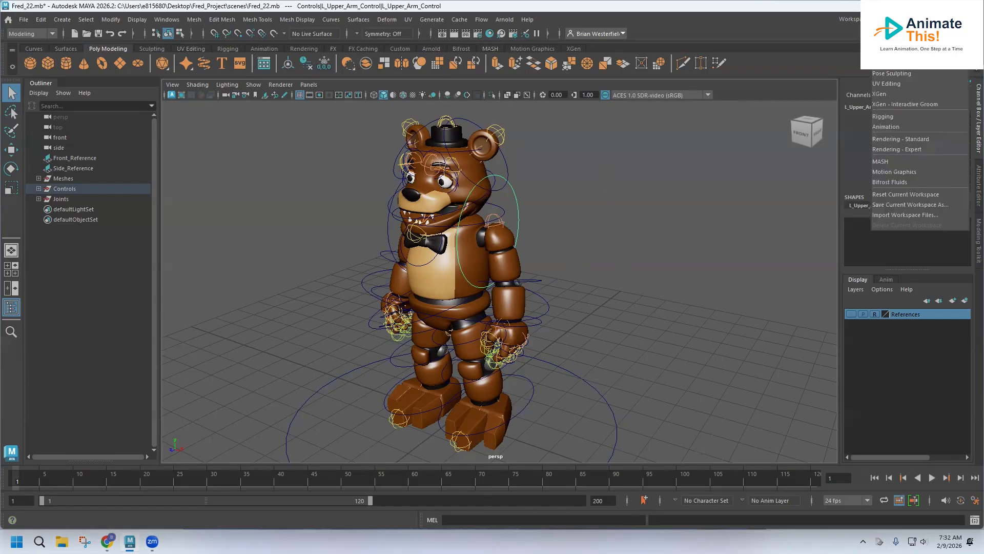
left_click(892, 193)
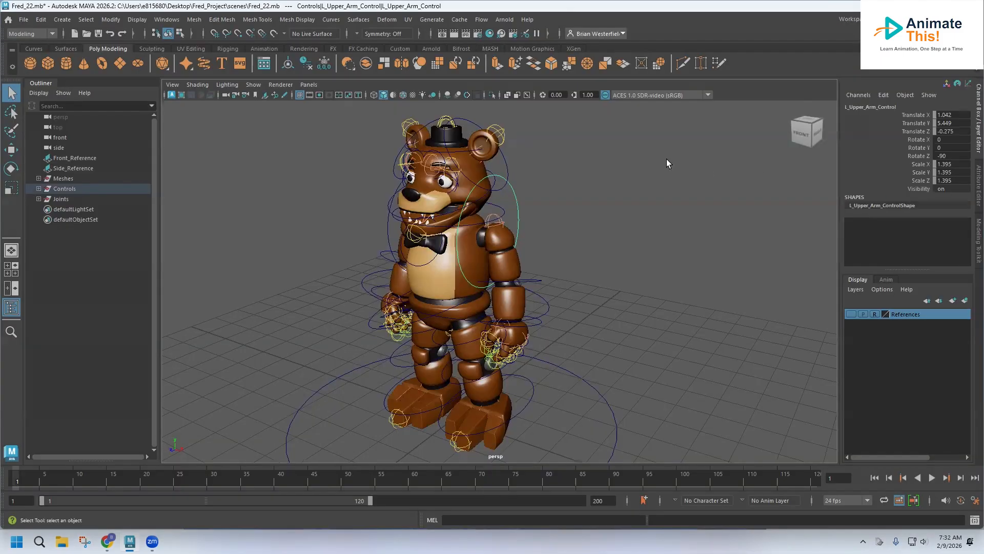
Step: Set the project to the Fred_Project folder on the Desktop
left_click(24, 20)
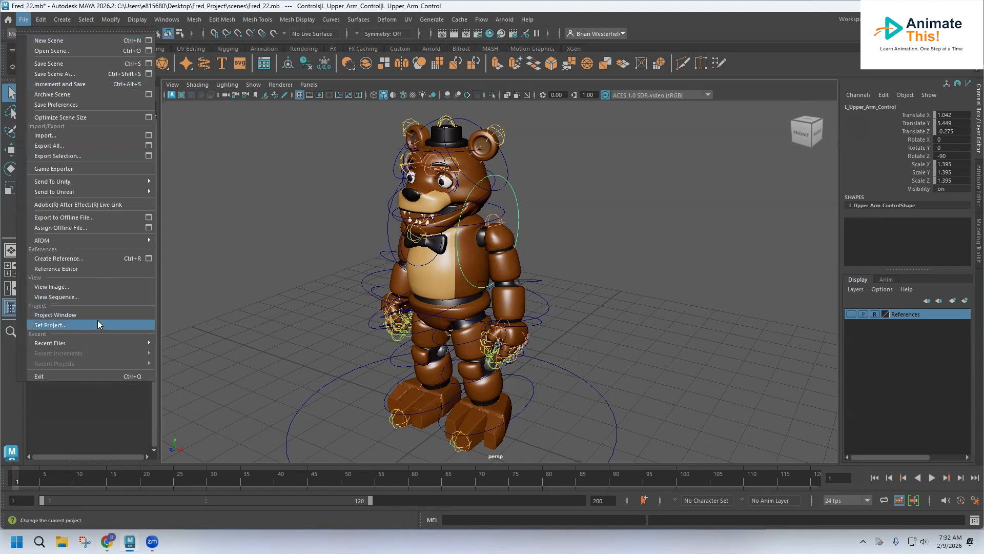
left_click(81, 326)
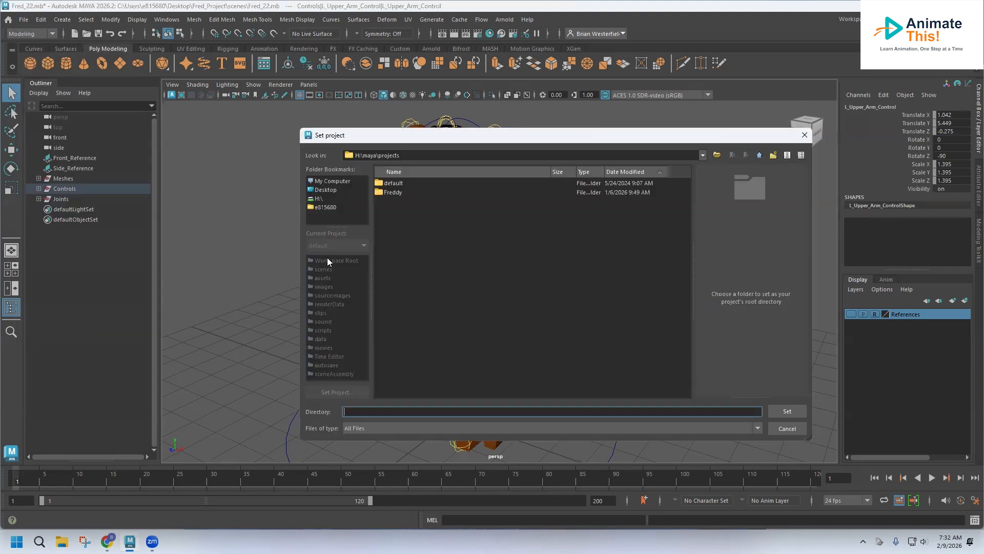
left_click(327, 191)
double_click(409, 203)
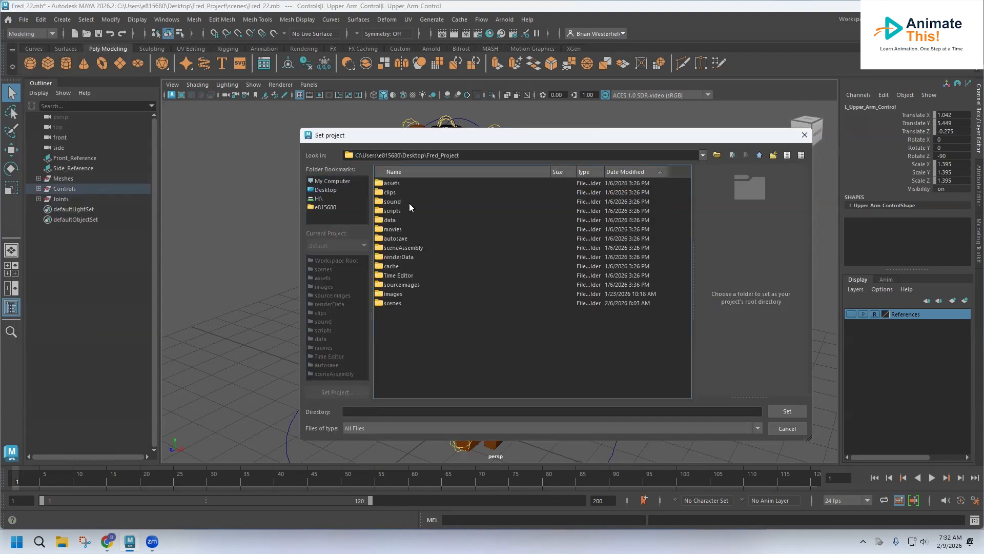
left_click(786, 411)
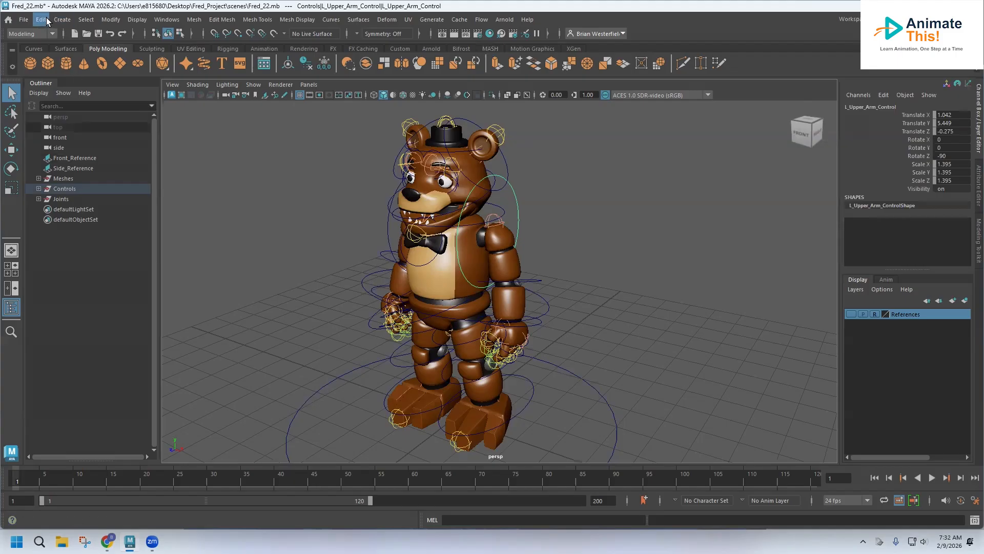
Step: Reopen the scene Fred_22.mb without saving changes to the current scene
left_click(24, 20)
left_click(53, 50)
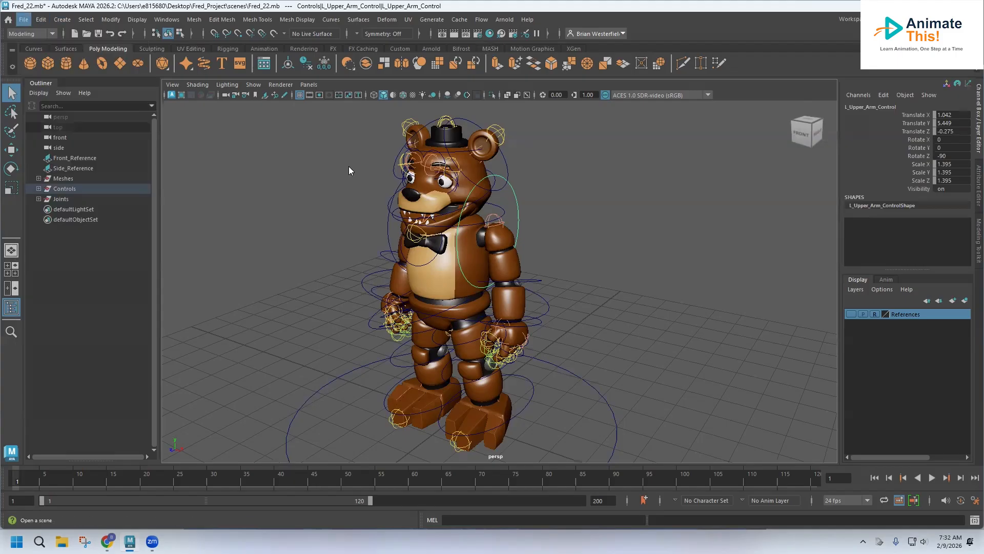
scroll(448, 330, "down", 1)
double_click(402, 386)
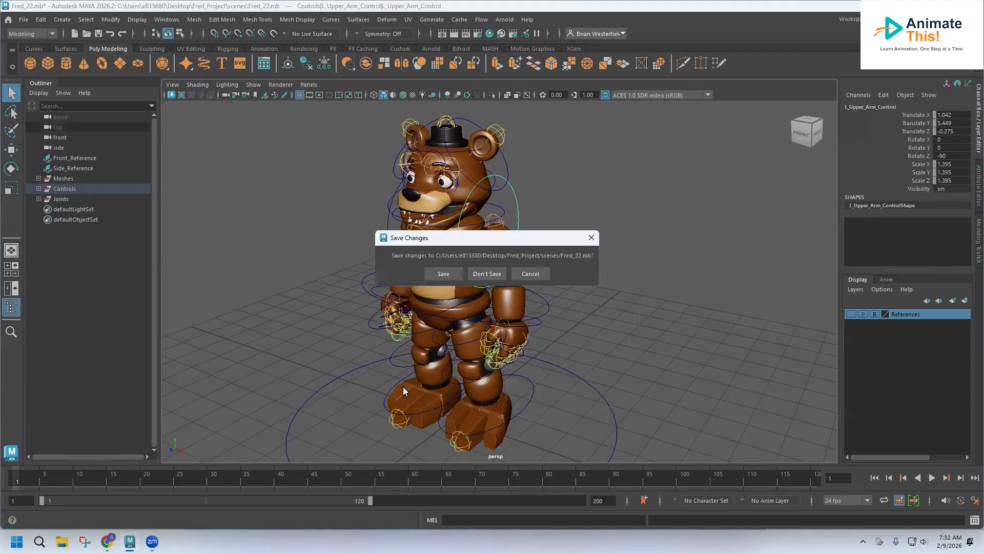
left_click(487, 273)
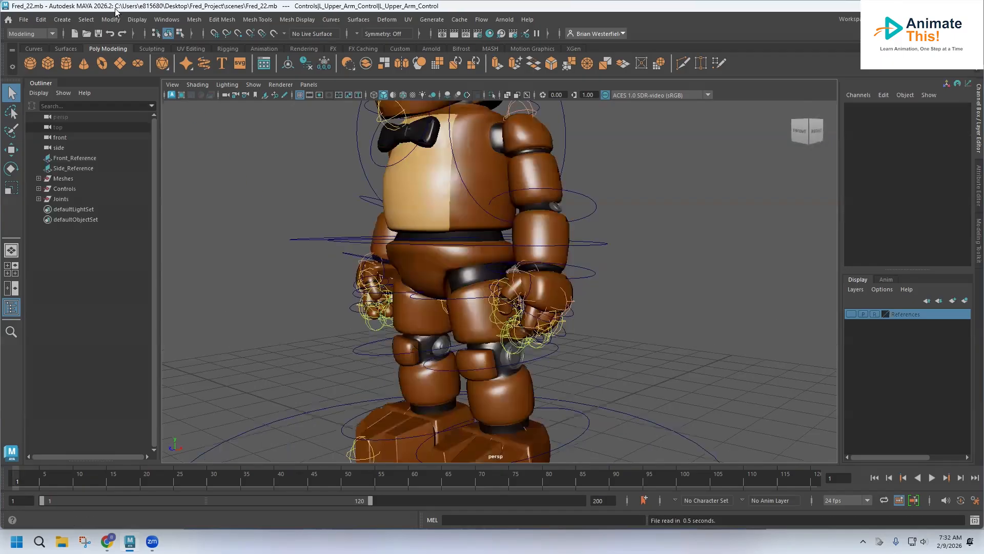
Step: Save the scene under the new name Fred_23.mb
left_click(23, 20)
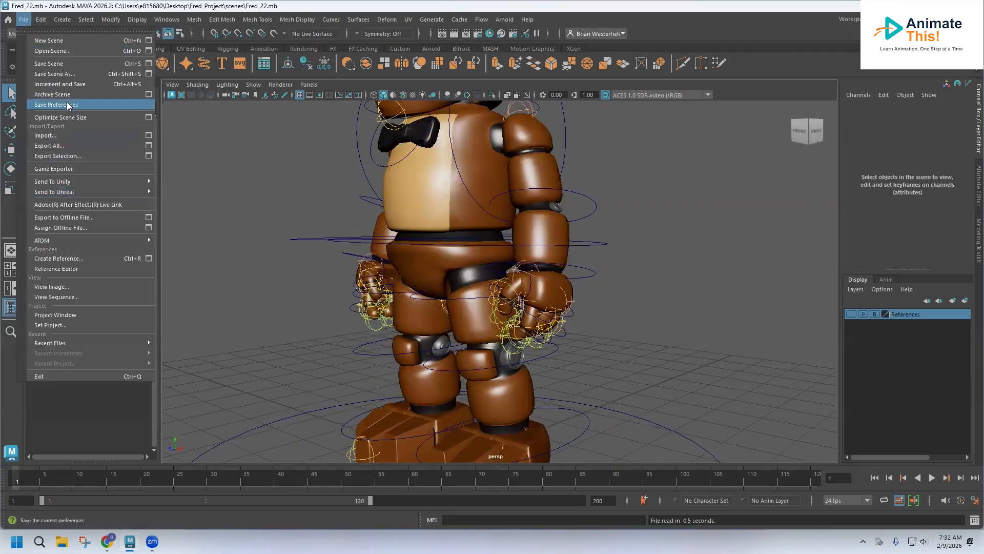
left_click(66, 75)
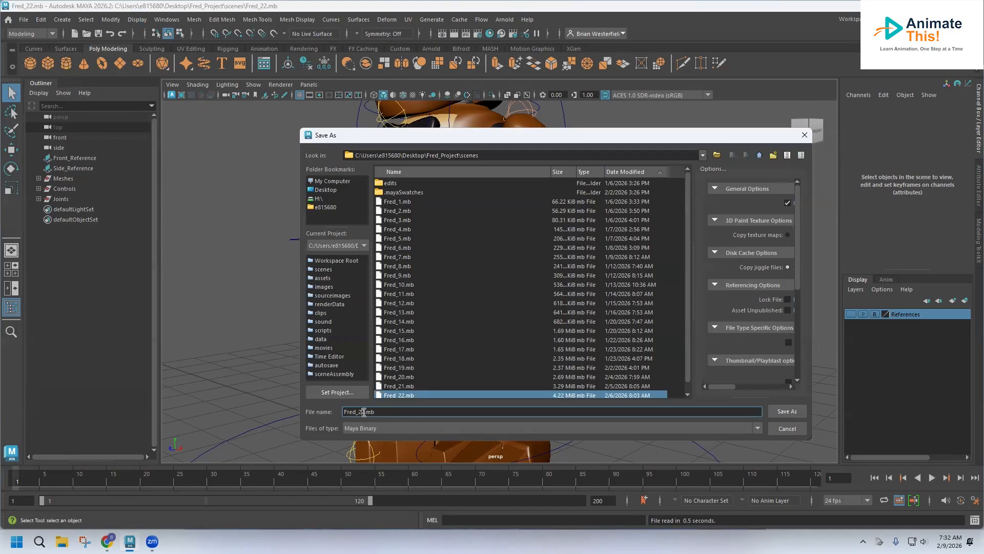
key("BackSpace")
type("3")
key("Return")
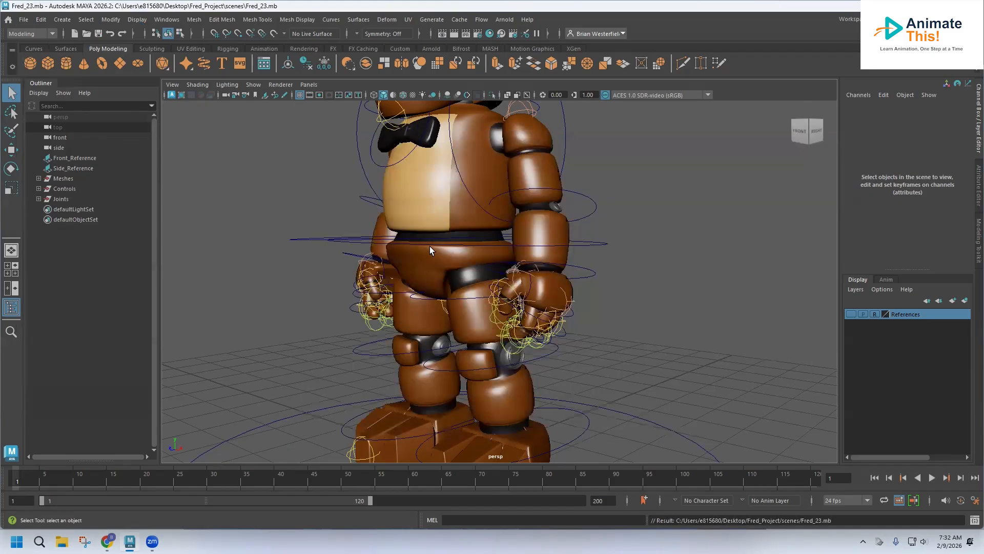
Step: Hide the Joints group so the skeleton no longer shows in the viewport
key("f")
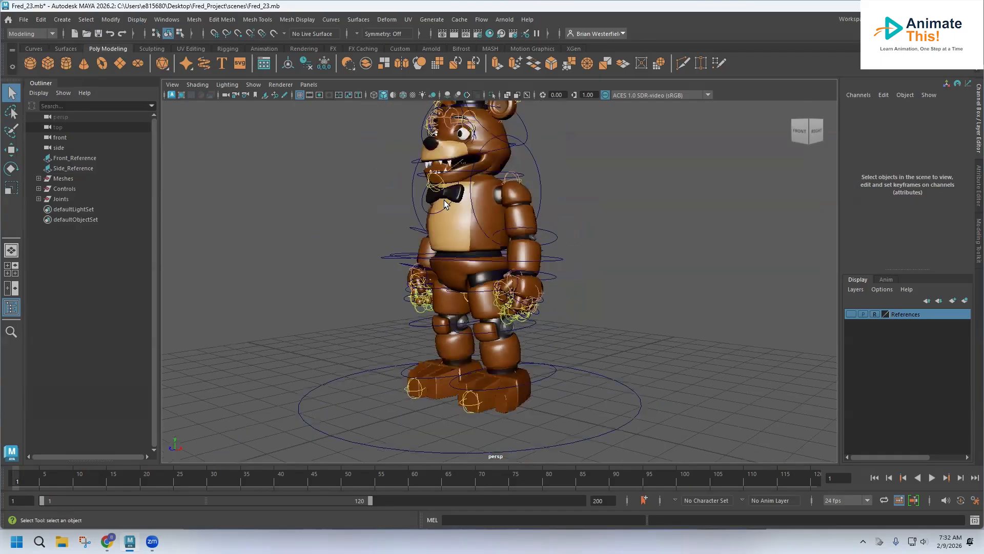
left_click_drag(445, 196, 433, 256, "alt")
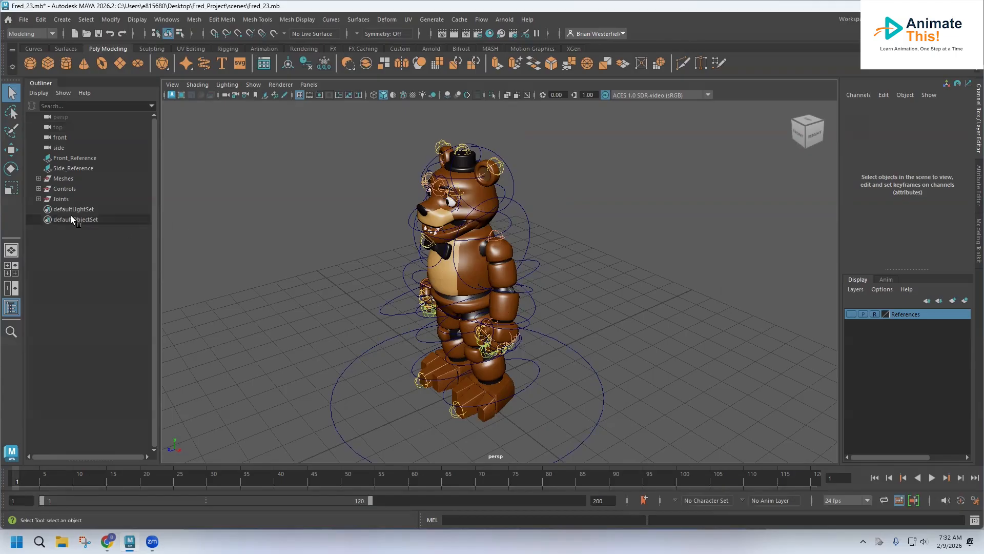
left_click(62, 198)
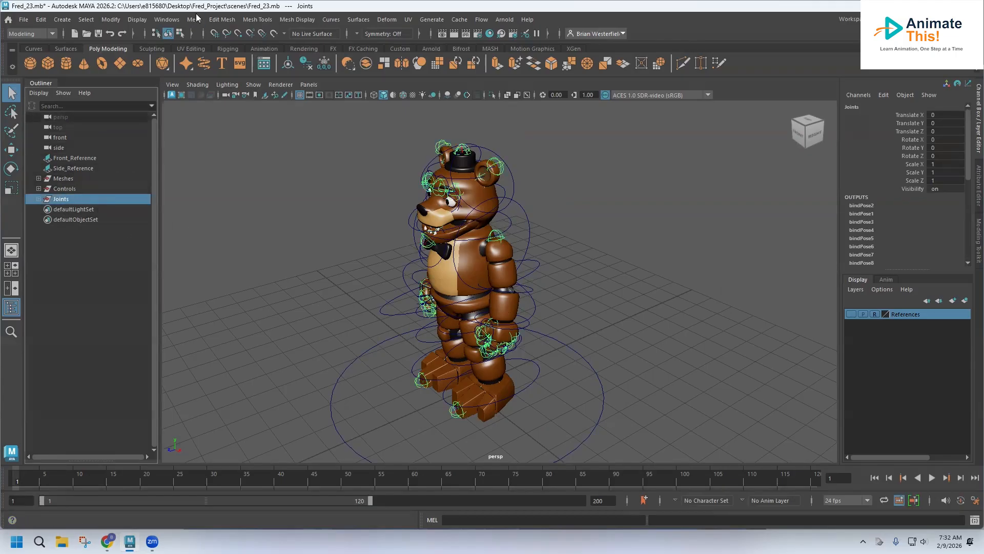
left_click(163, 19)
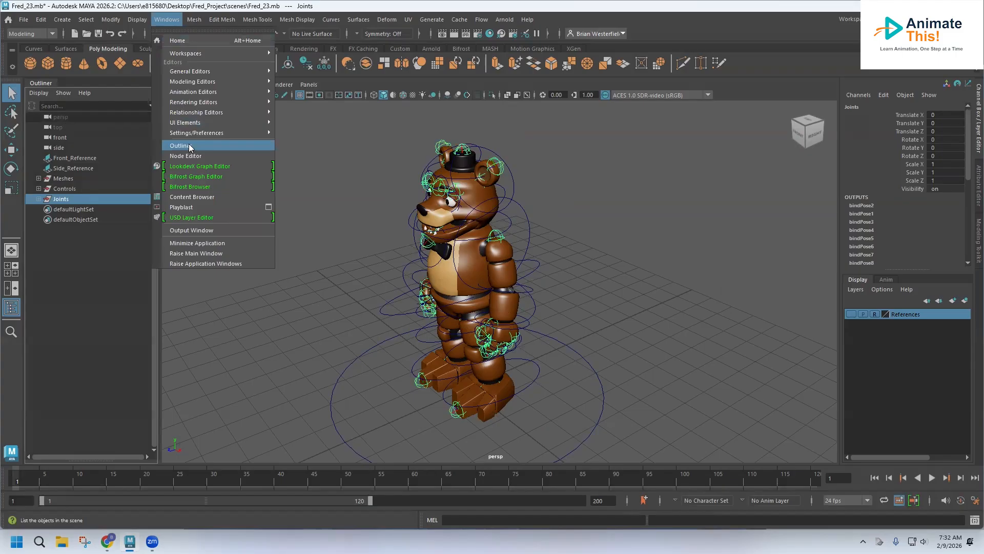
left_click(164, 20)
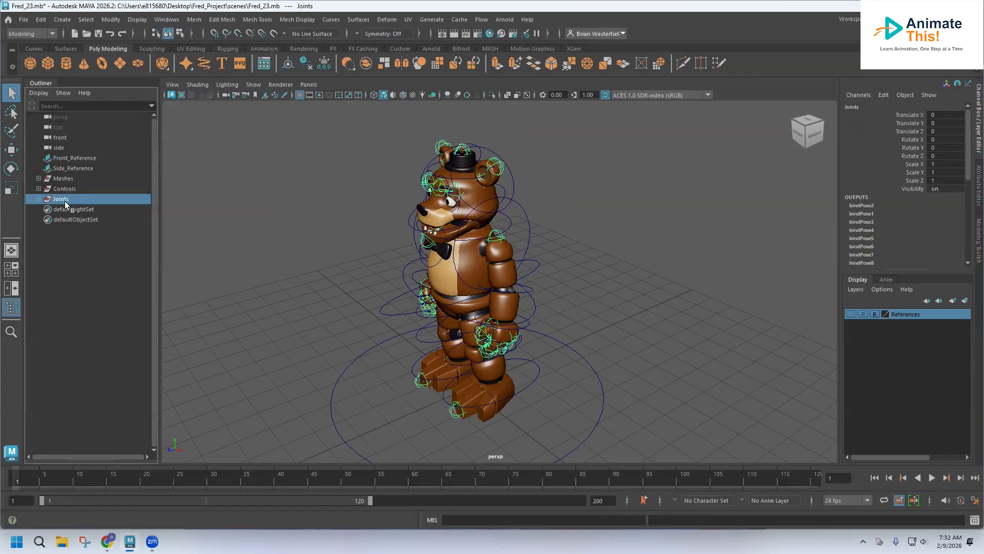
key("h")
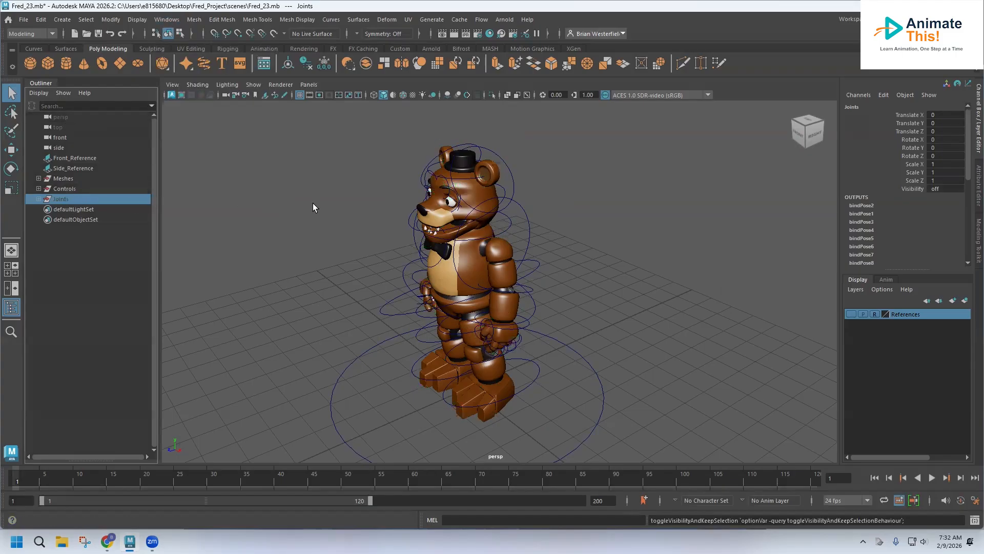
Step: Select the left upper arm control and then the left ear control on the character
left_click_drag(341, 202, 363, 185, "alt")
left_click(514, 208)
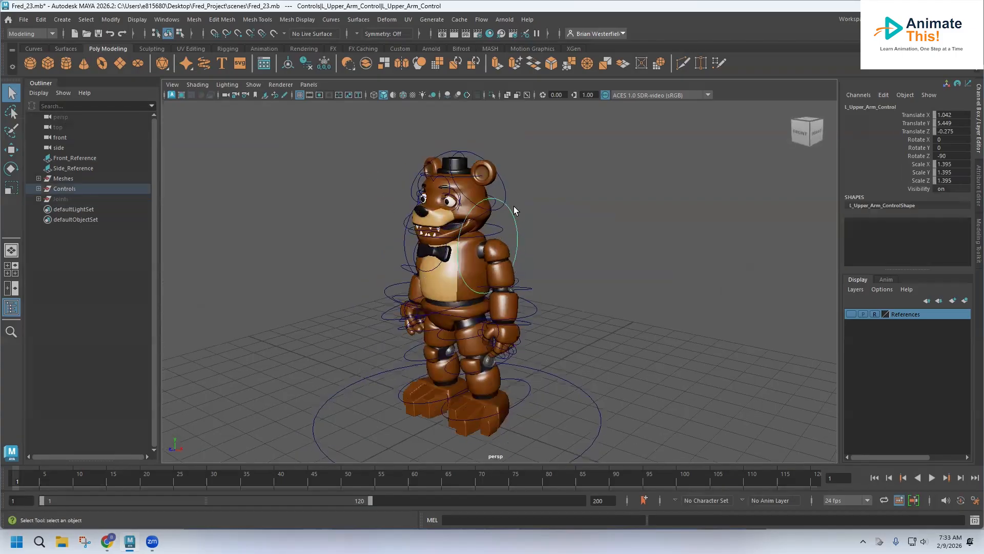
left_click(501, 188)
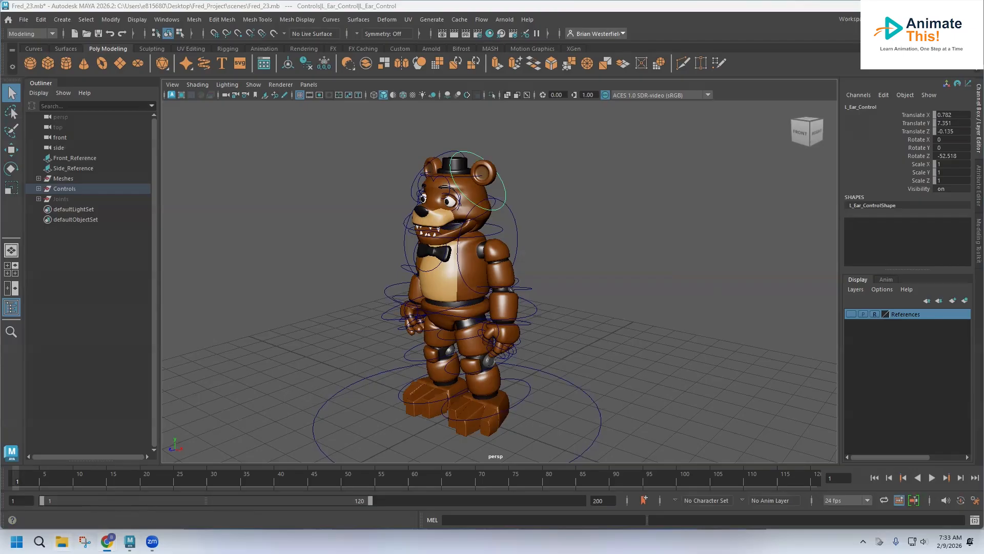
Step: Switch to File Explorer, open walkcycle.png from Downloads to view the walk cycle reference, then close it
key("super+e")
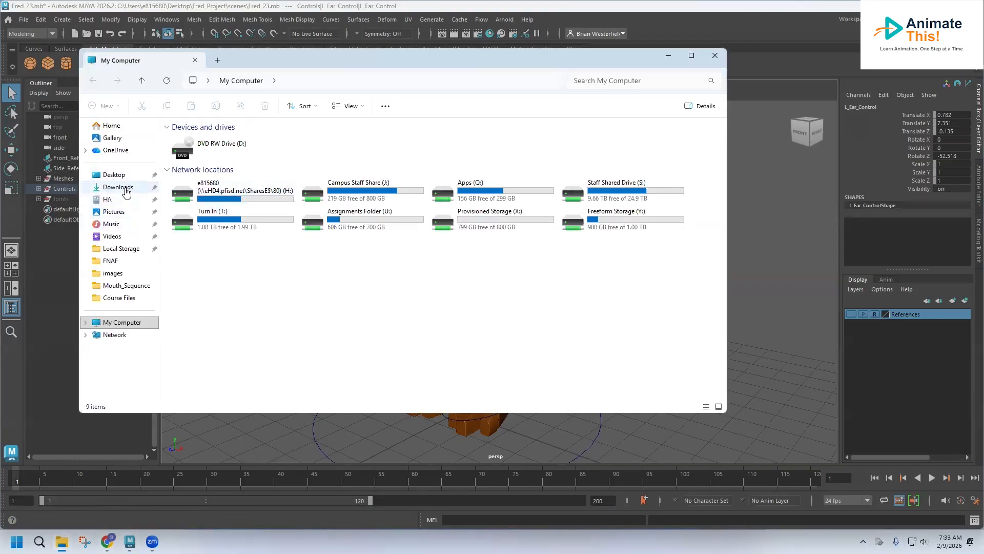
left_click(118, 187)
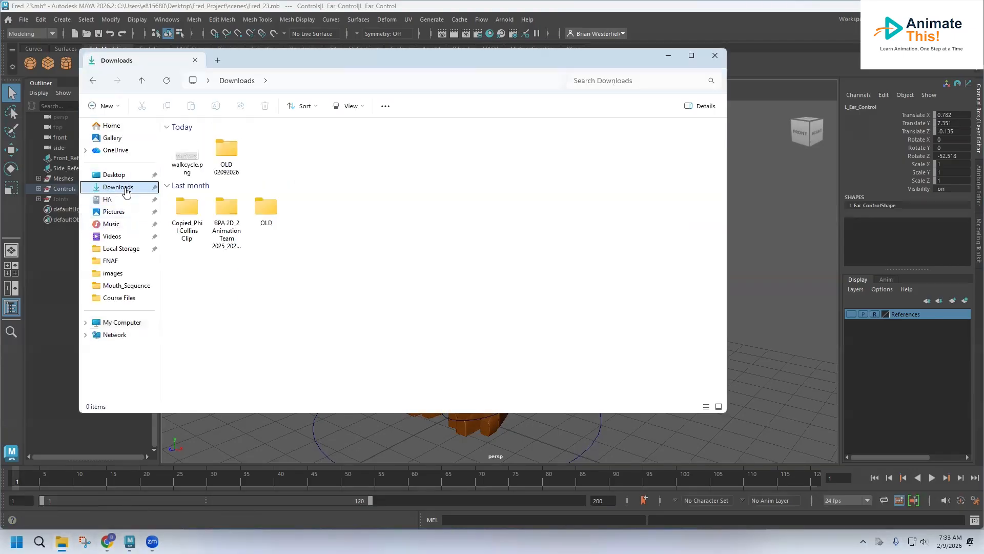
left_click(185, 158)
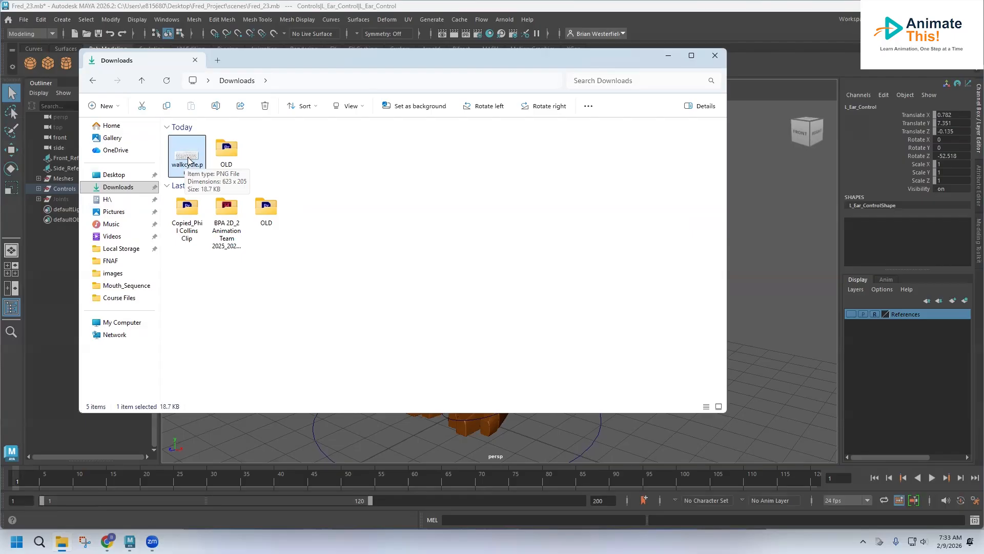
double_click(188, 158)
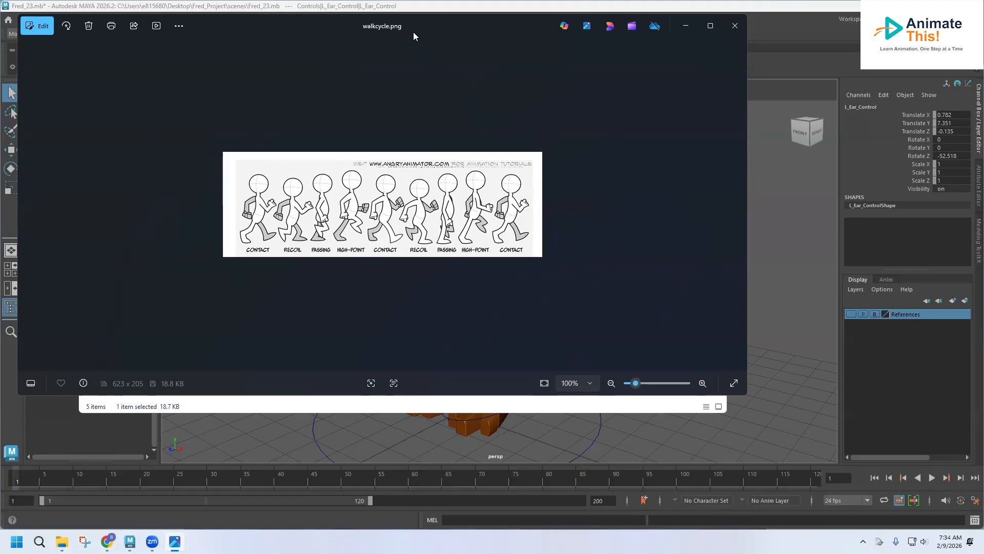
left_click(728, 26)
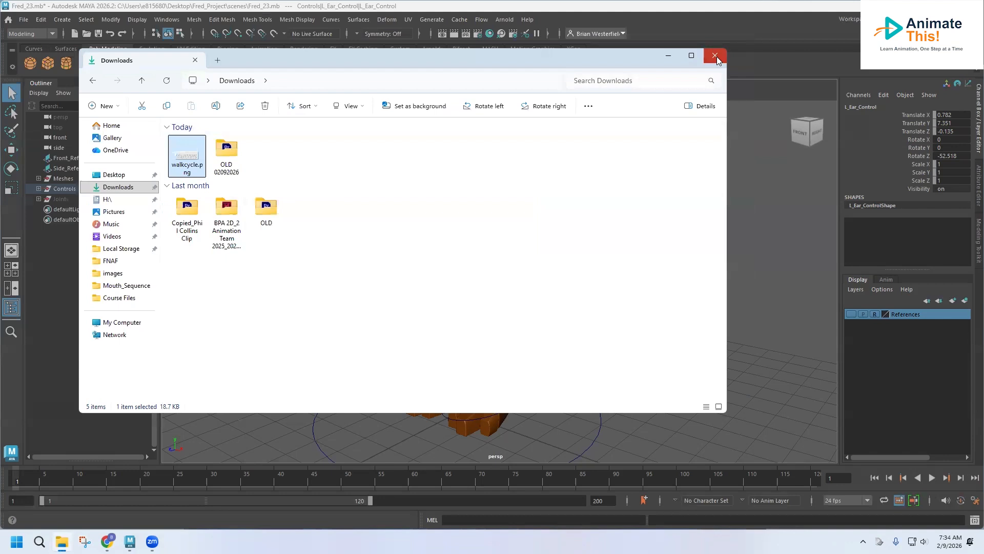
left_click(716, 56)
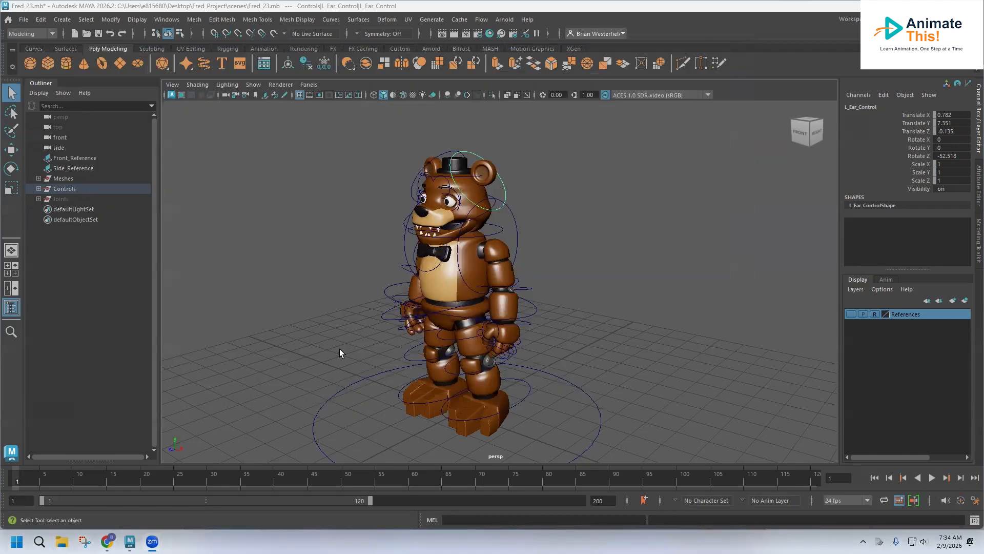
Step: Clear the selection and switch to the four-panel viewport layout
left_click(342, 188)
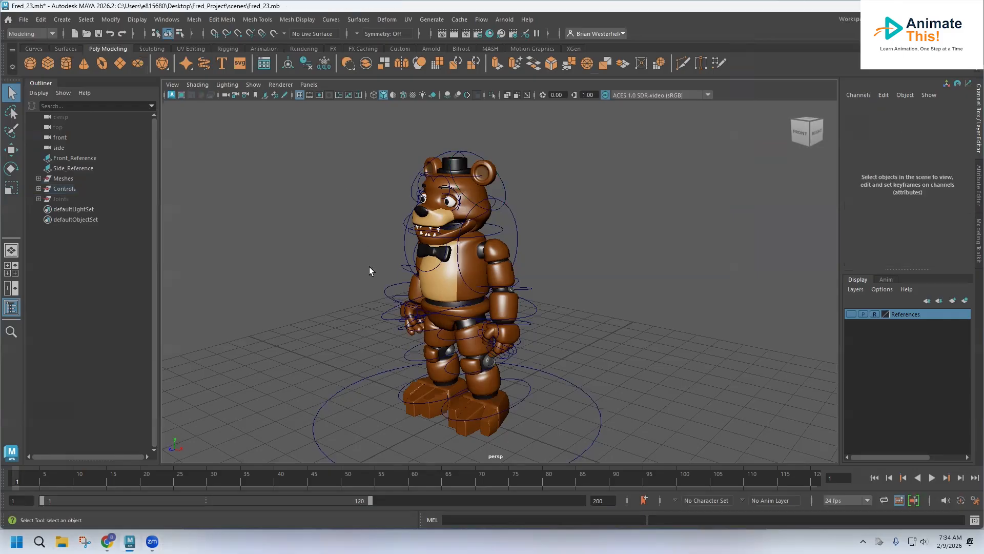
key("space")
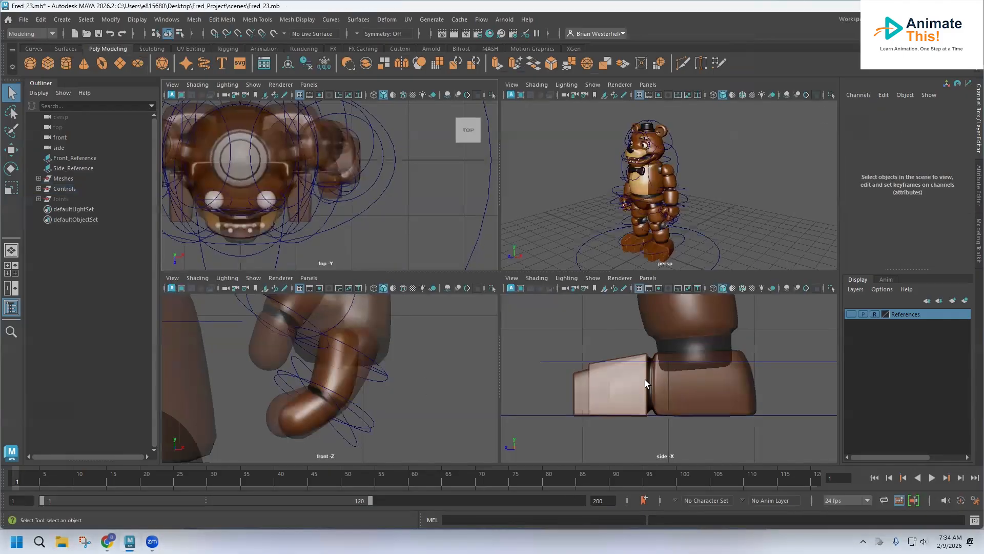
Step: Play back the timeline animation
scroll(644, 375, "down", 5)
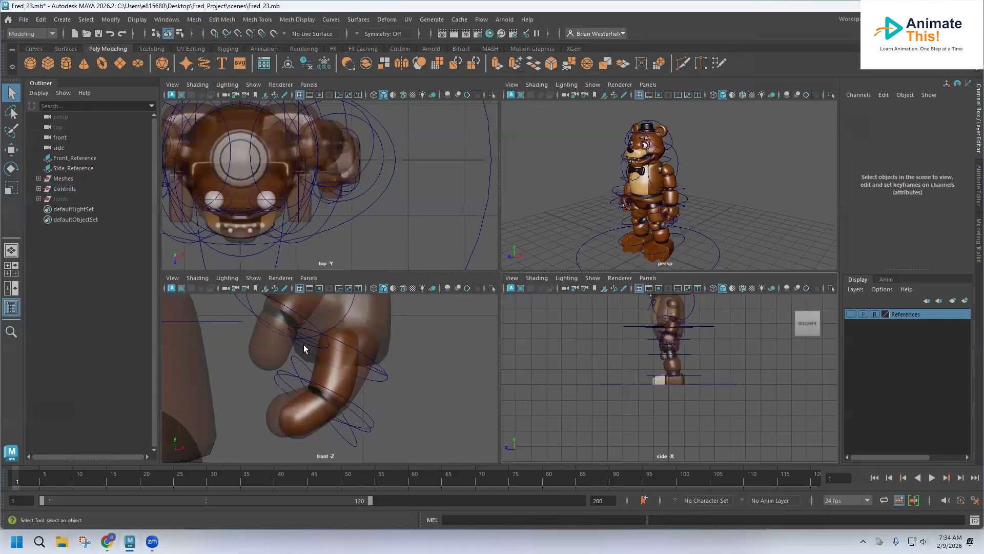
scroll(602, 347, "down", 2)
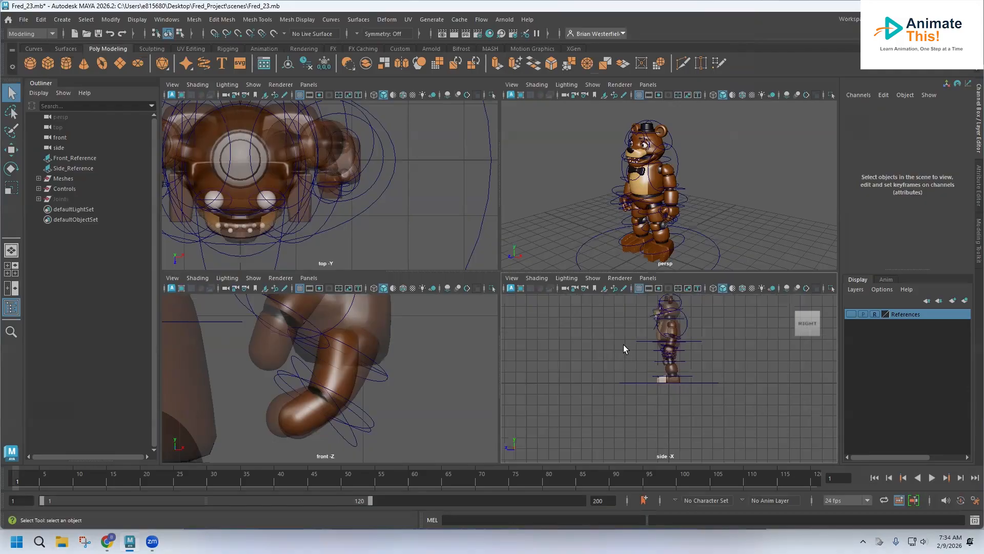
scroll(596, 385, "up", 5)
scroll(748, 387, "down", 3)
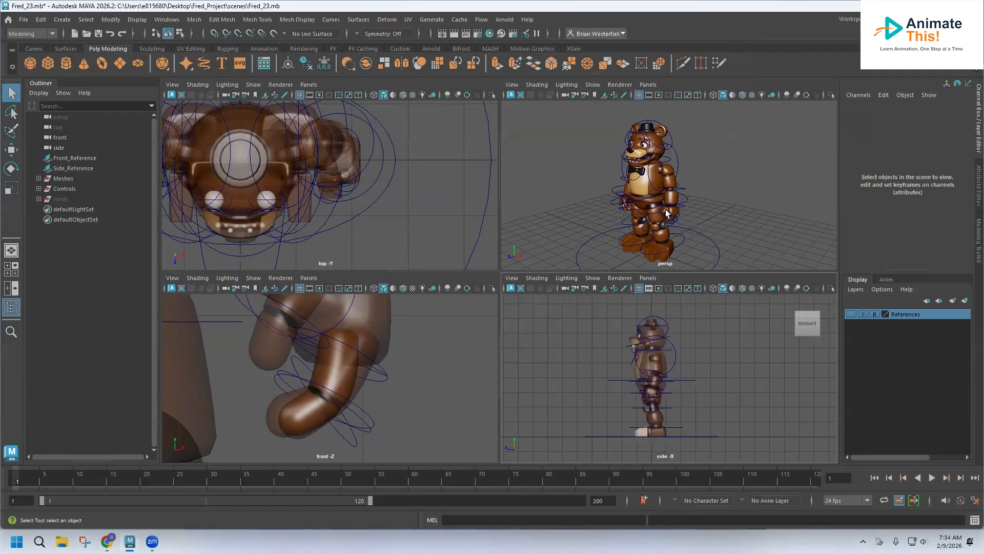
scroll(633, 194, "up", 3)
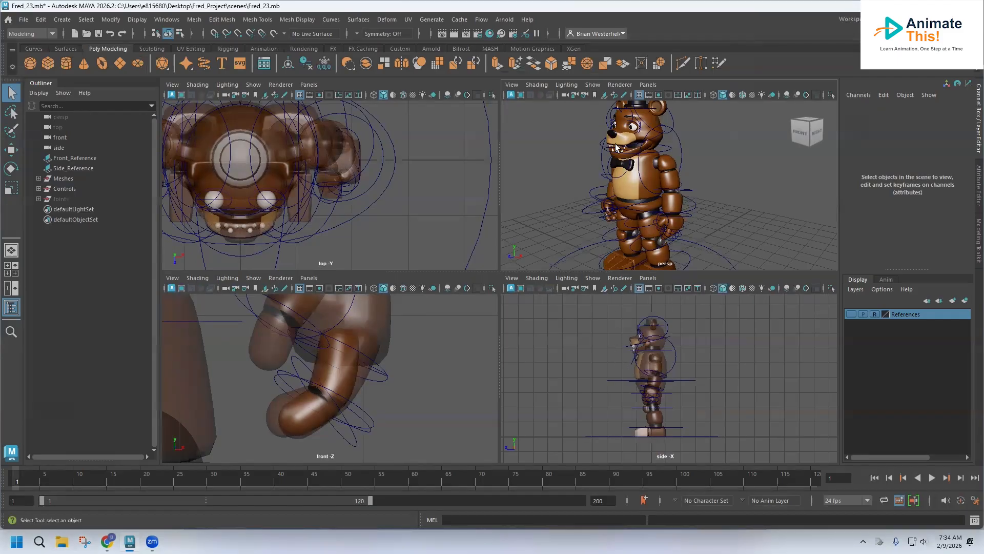
scroll(619, 165, "down", 3)
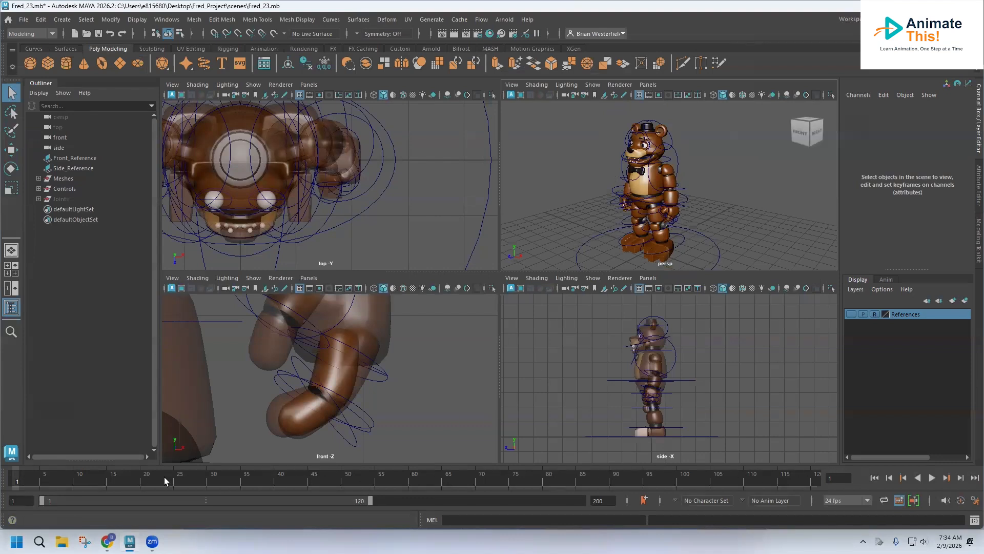
key("alt+v")
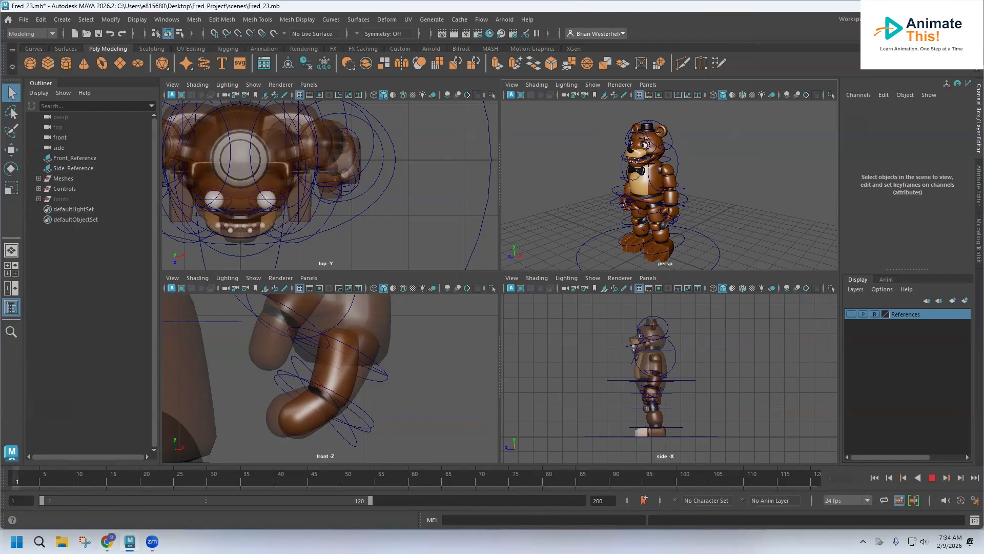
Step: Stop playback and try extending the playback range end to 200 frames before returning it to 120
key("alt+v")
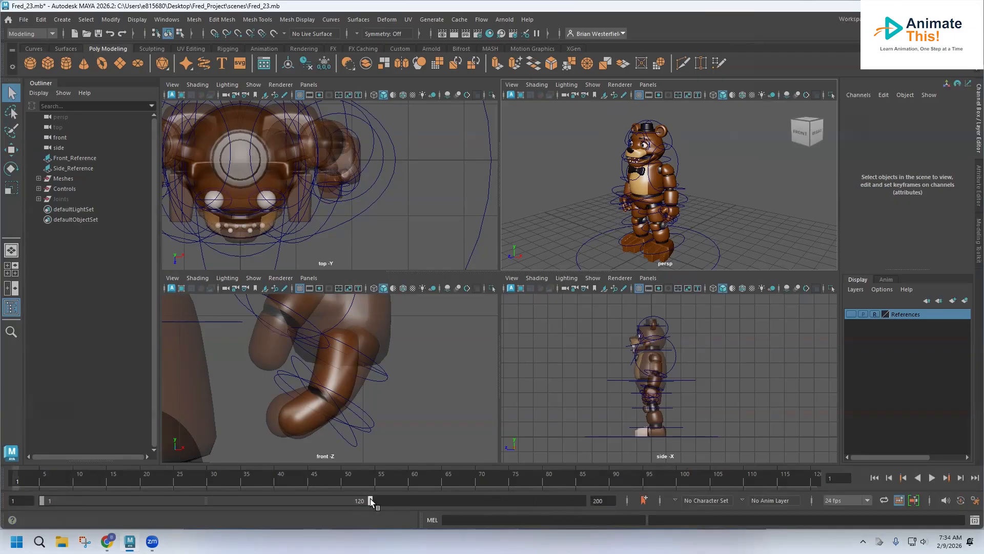
left_click_drag(370, 500, 624, 504)
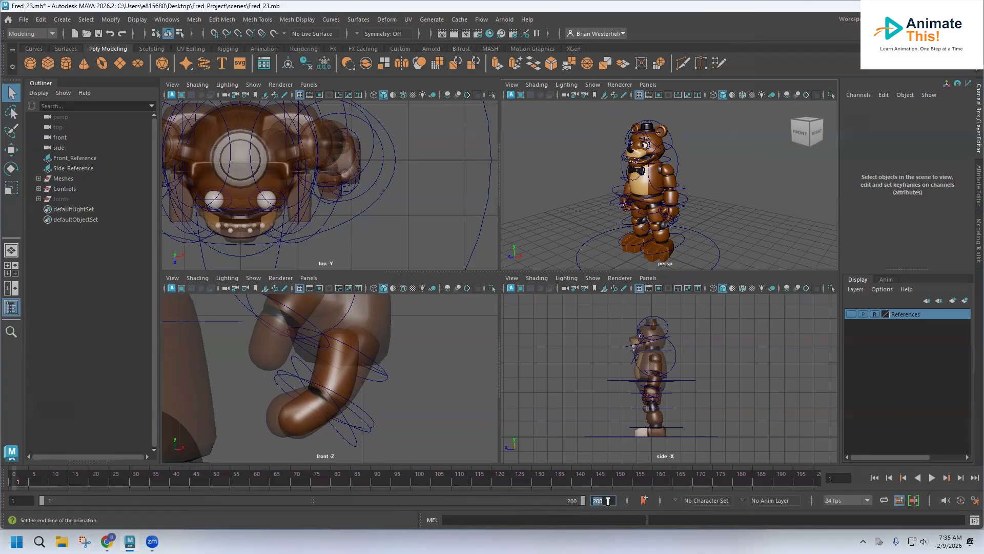
left_click_drag(583, 500, 372, 497)
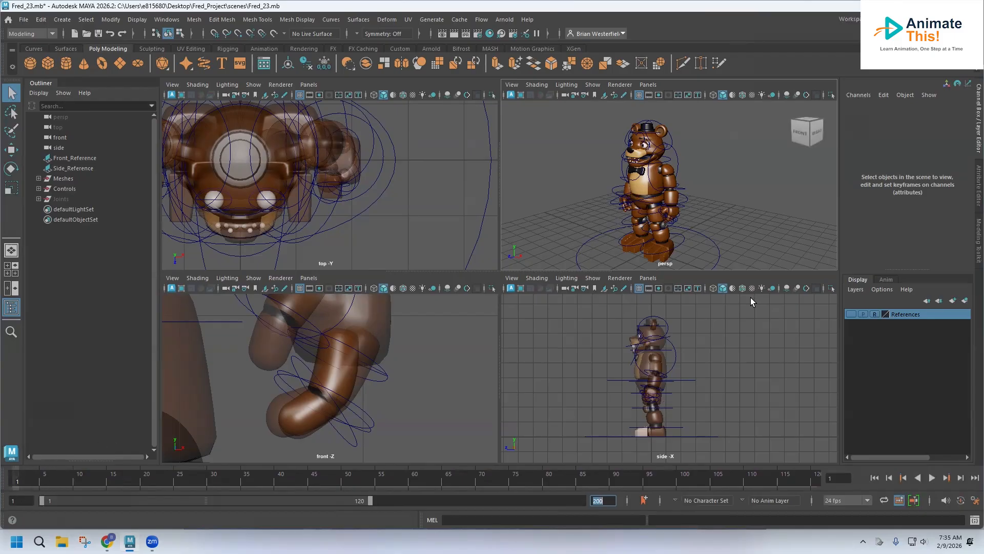
Step: Rotate the left forearm control to bend the arm forward, about -59° on X
middle_click_drag(669, 213, 701, 179, "alt")
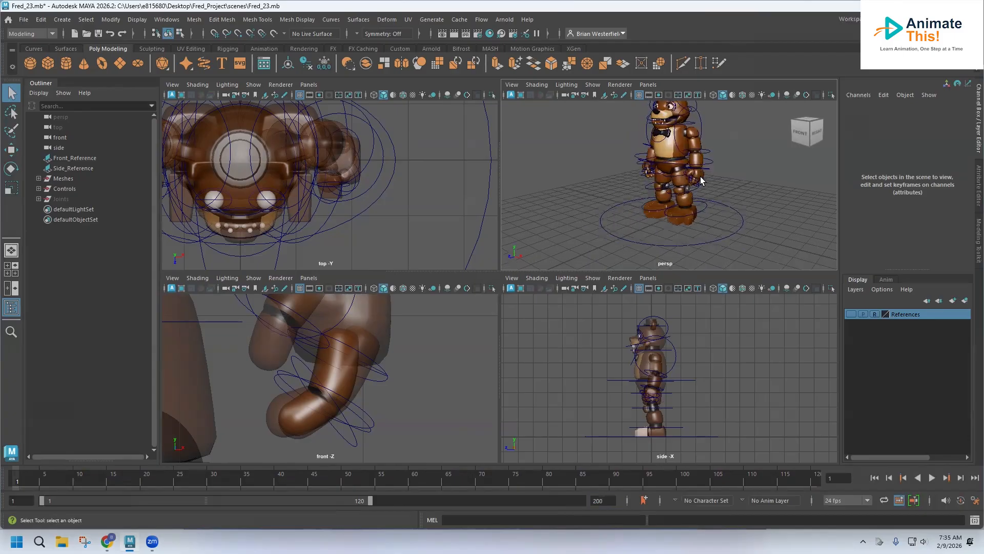
scroll(702, 179, "up", 2)
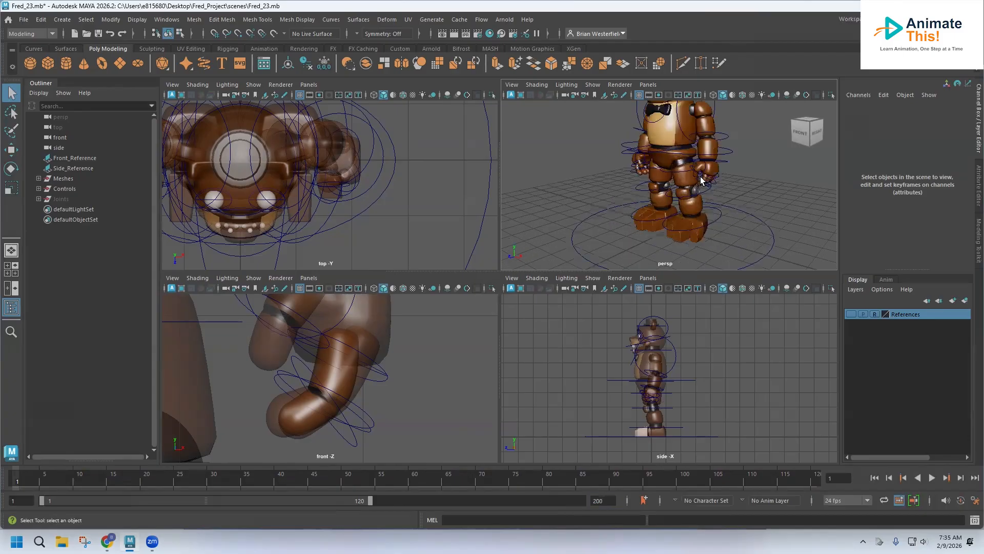
scroll(701, 179, "up", 4)
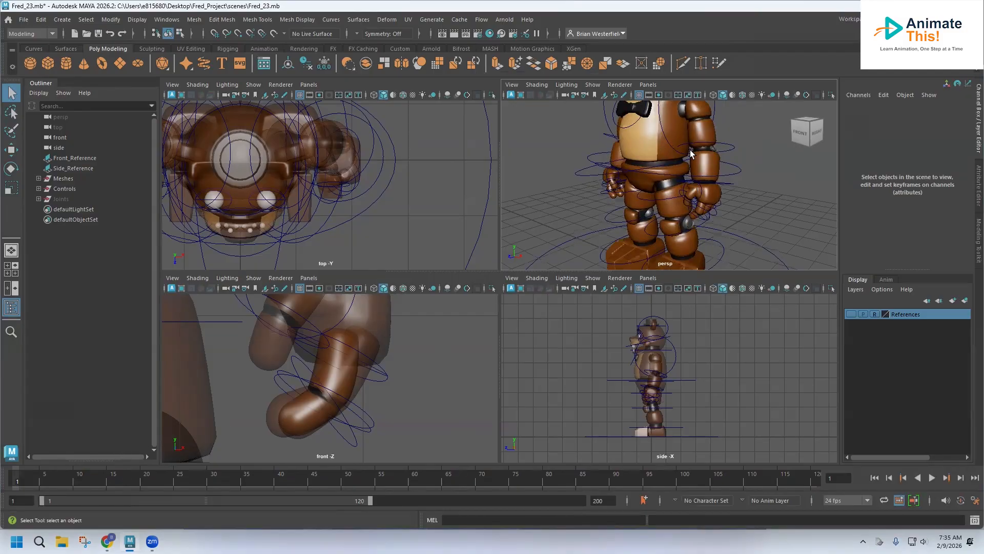
left_click_drag(709, 154, 684, 195, "alt")
left_click(709, 185)
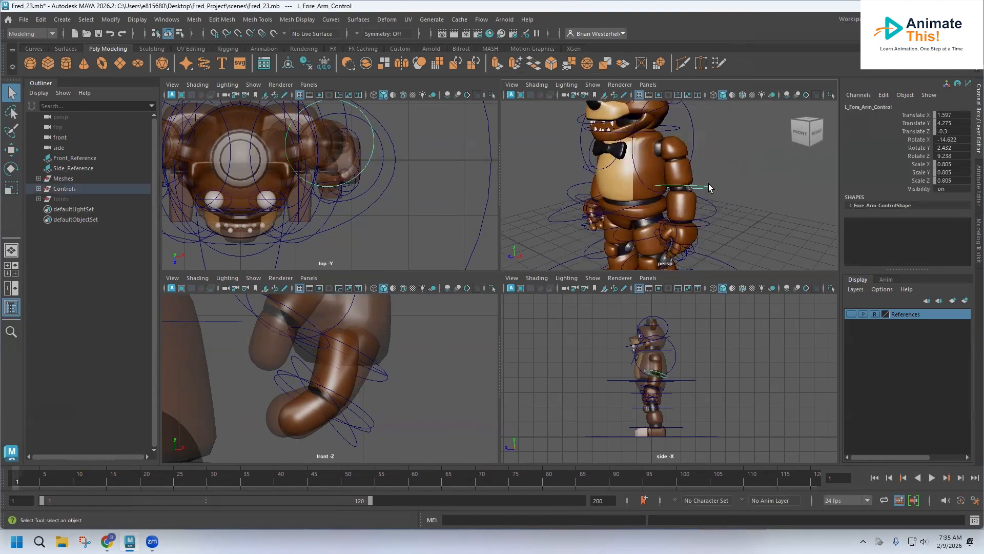
left_click_drag(706, 189, 661, 193, "alt")
left_click(10, 168)
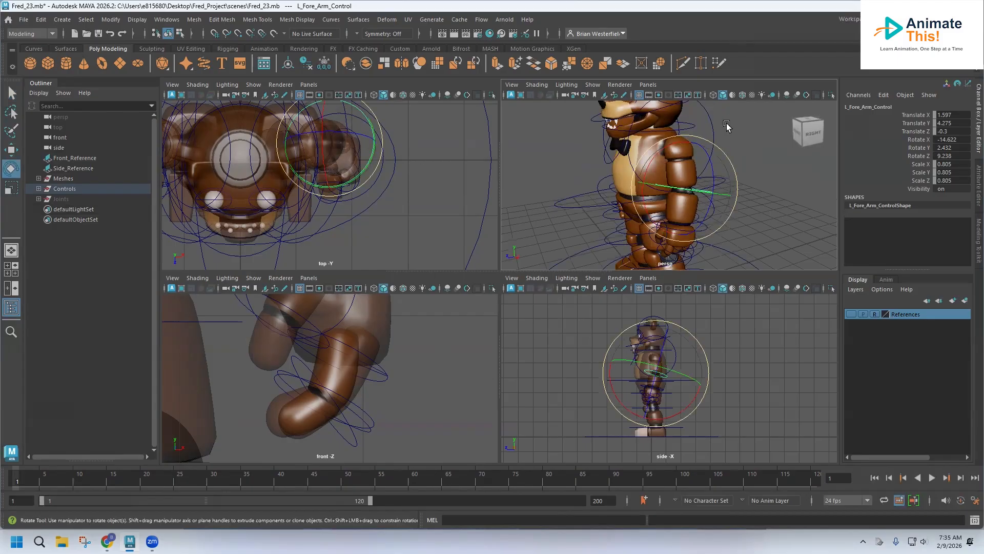
left_click_drag(672, 149, 687, 131)
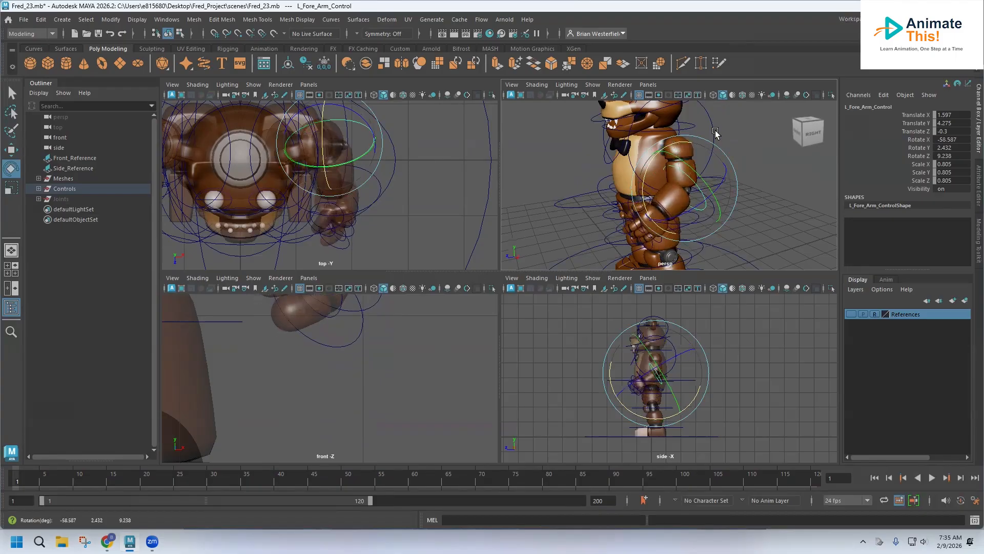
Step: Rotate the left upper arm control about -39° on Y to swing the arm forward
left_click(713, 129)
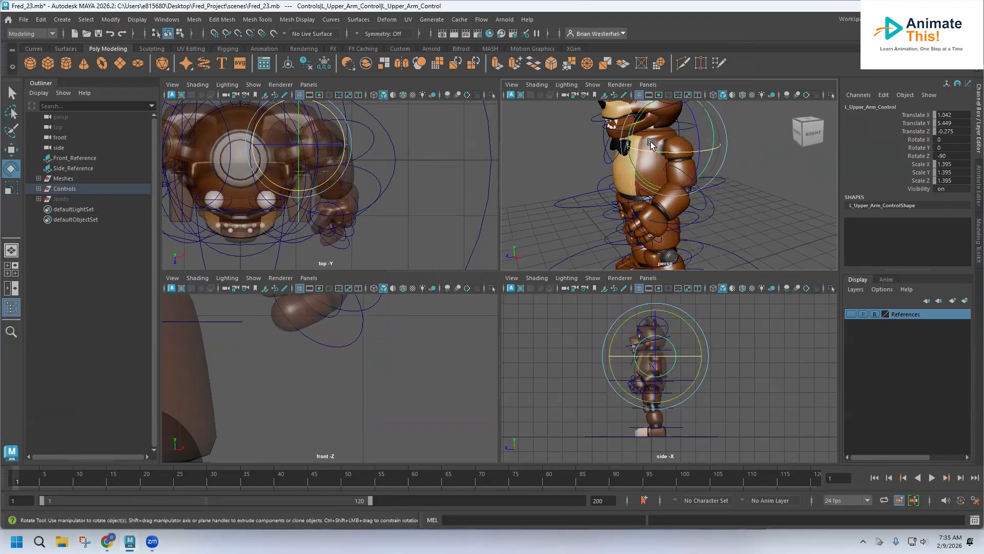
left_click_drag(709, 198, 675, 135, "alt")
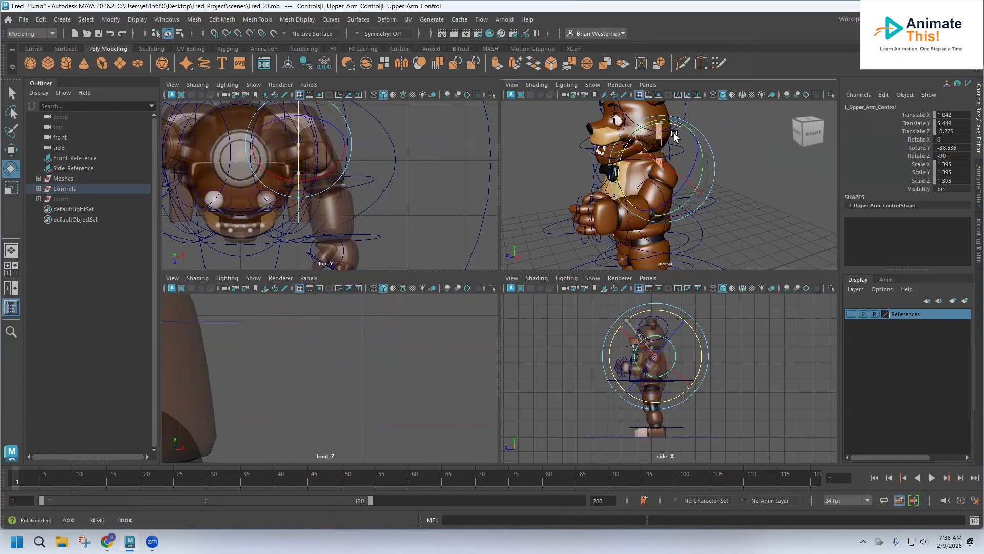
Step: Review the left hand, forearm and upper arm controls from several angles and key the left upper arm pose
left_click(622, 190)
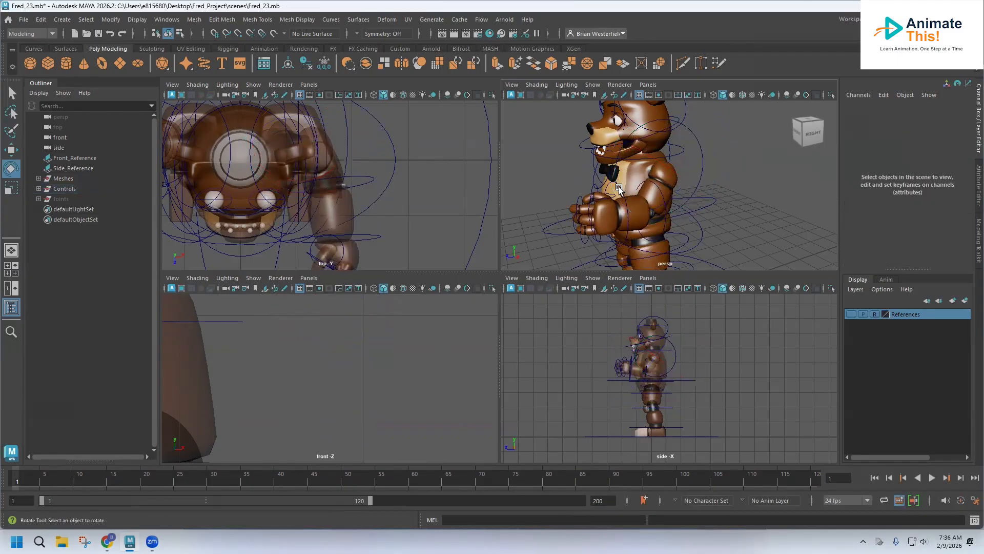
left_click(617, 186)
left_click_drag(604, 173, 607, 172)
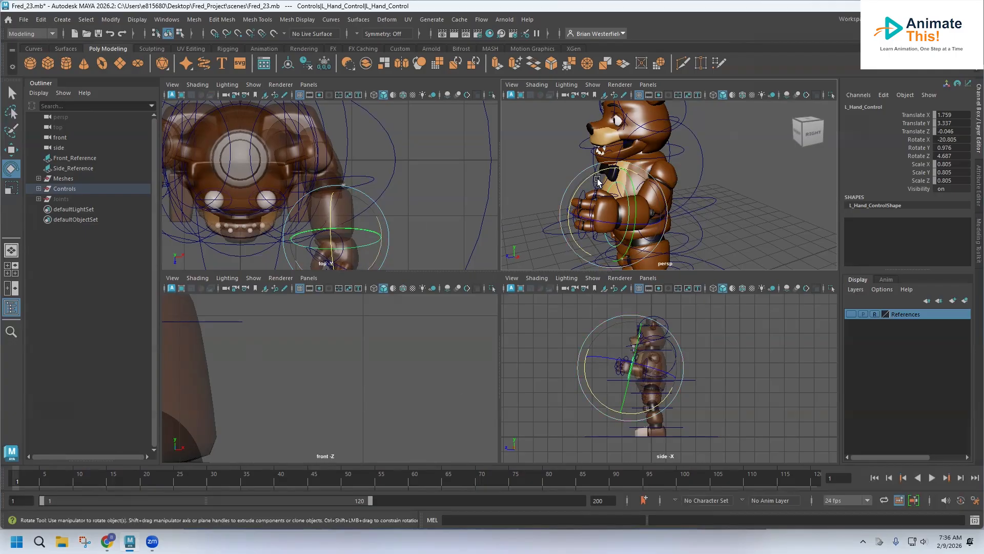
mouse_move(605, 205)
left_mouse_down("alt")
mouse_move(725, 214)
mouse_move(520, 178)
mouse_move(546, 157)
mouse_move(554, 175)
left_mouse_up("alt")
left_click(11, 93)
left_click(437, 218)
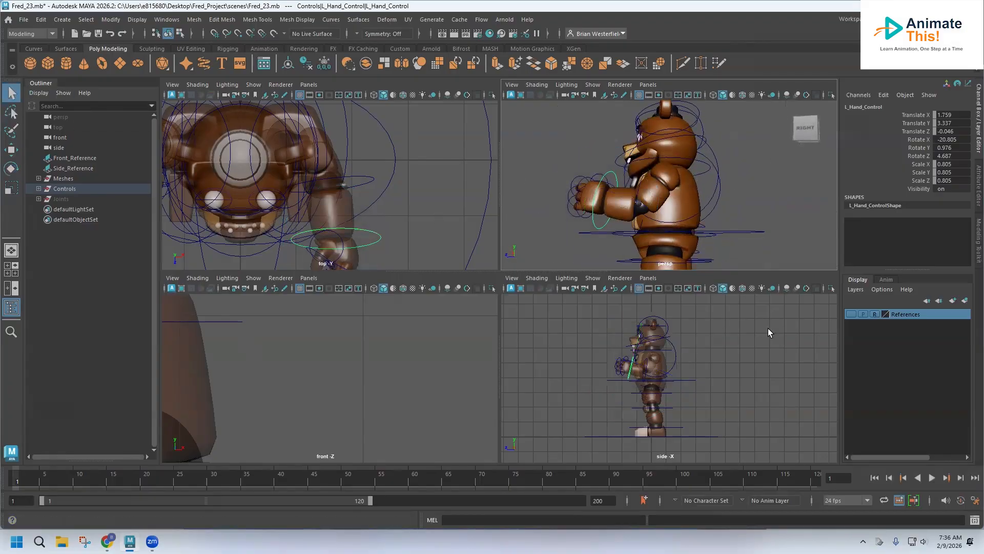
left_click(635, 229, "shift")
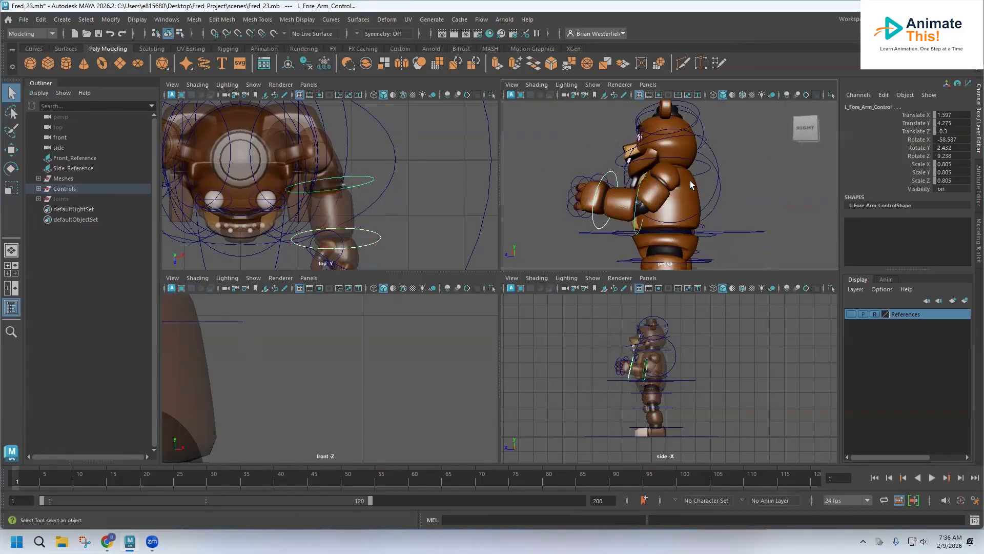
left_click_drag(701, 177, 729, 205, "alt")
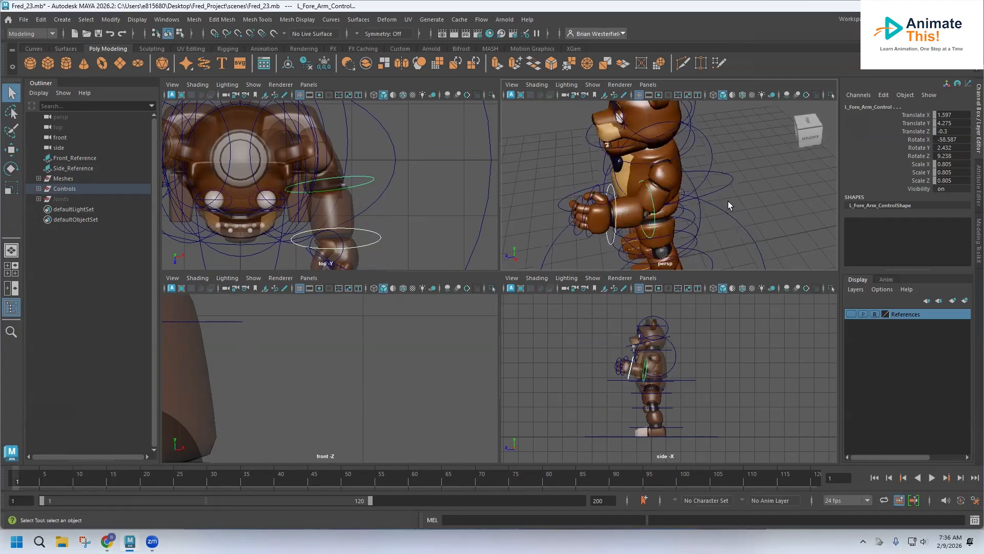
left_click(711, 158, "shift")
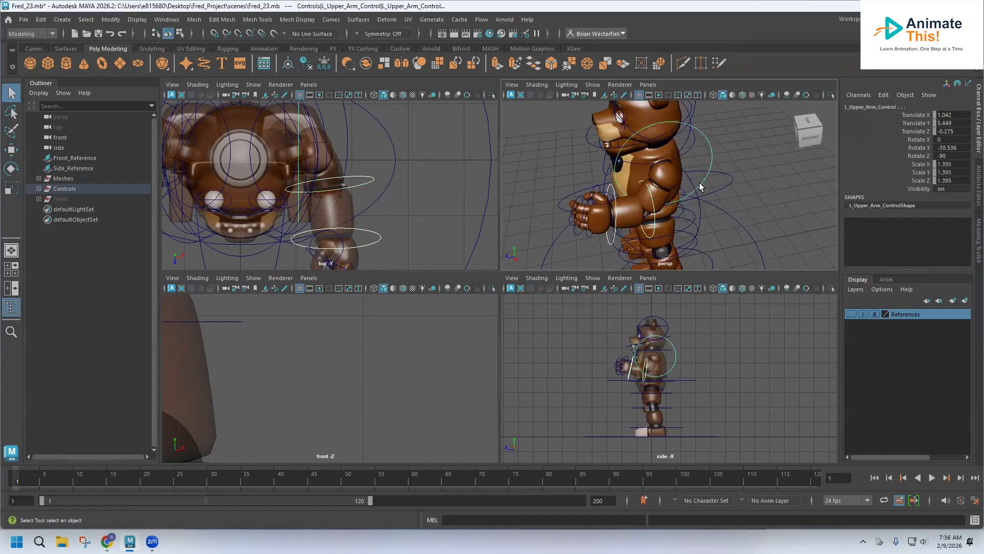
left_click_drag(700, 186, 729, 173, "alt")
left_click(624, 187)
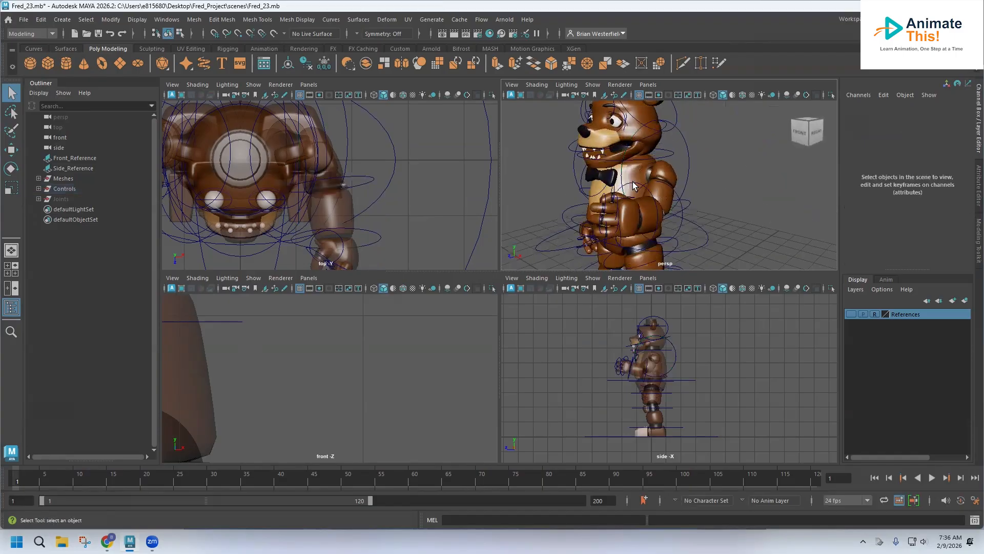
left_click(634, 185)
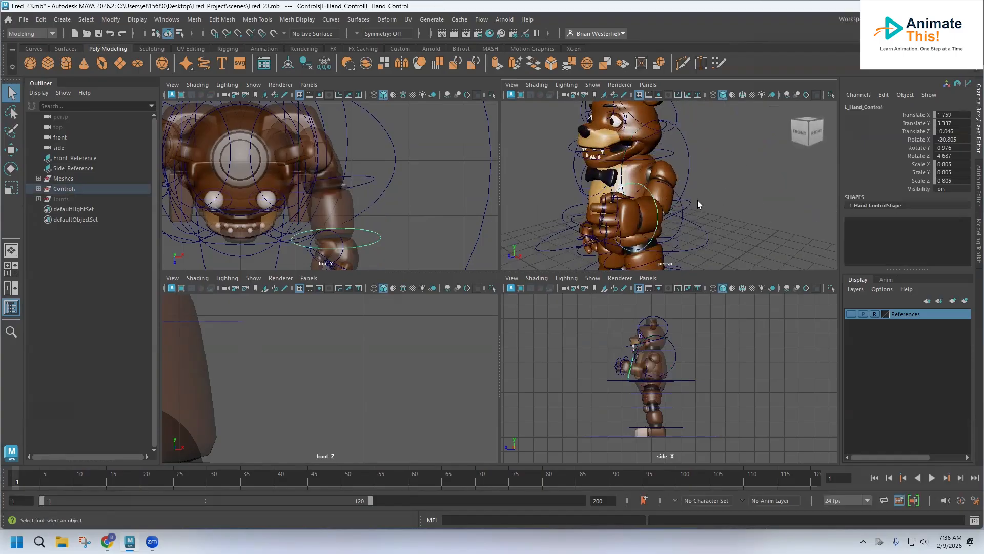
left_click(689, 165)
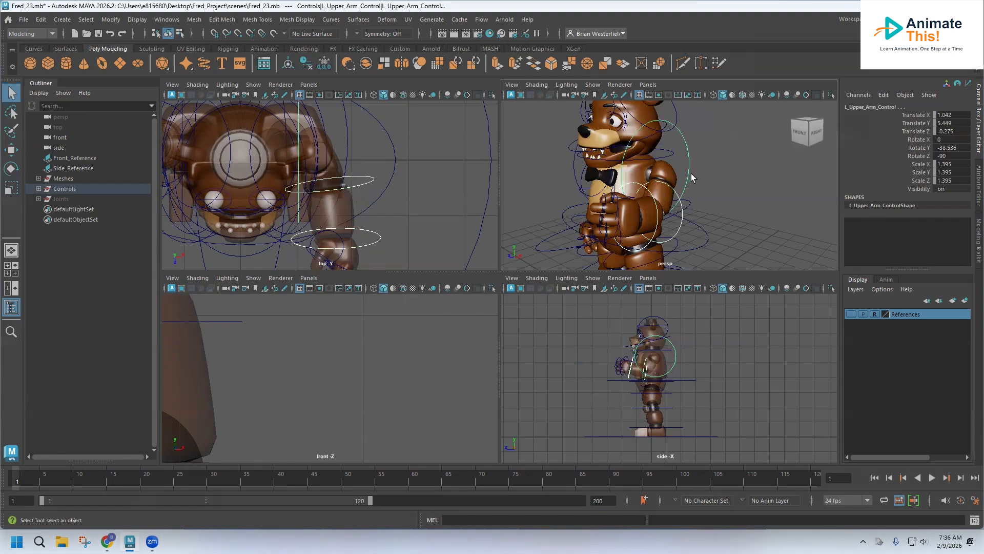
key("s")
Step: Select the right upper arm control and rotate it about 61° on Y to swing the arm back
left_click_drag(701, 167, 470, 163, "alt")
middle_click_drag(705, 181, 705, 185, "alt")
left_click_drag(706, 185, 647, 178, "alt")
middle_click_drag(647, 178, 634, 196, "alt")
left_click(596, 176)
left_click_drag(596, 176, 653, 176, "alt")
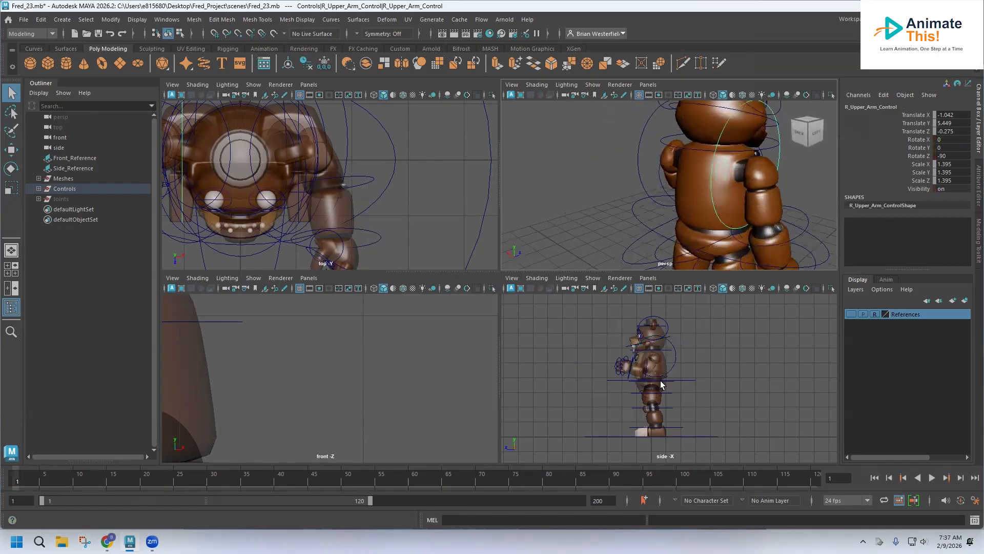
scroll(660, 380, "up", 3)
left_click(11, 169)
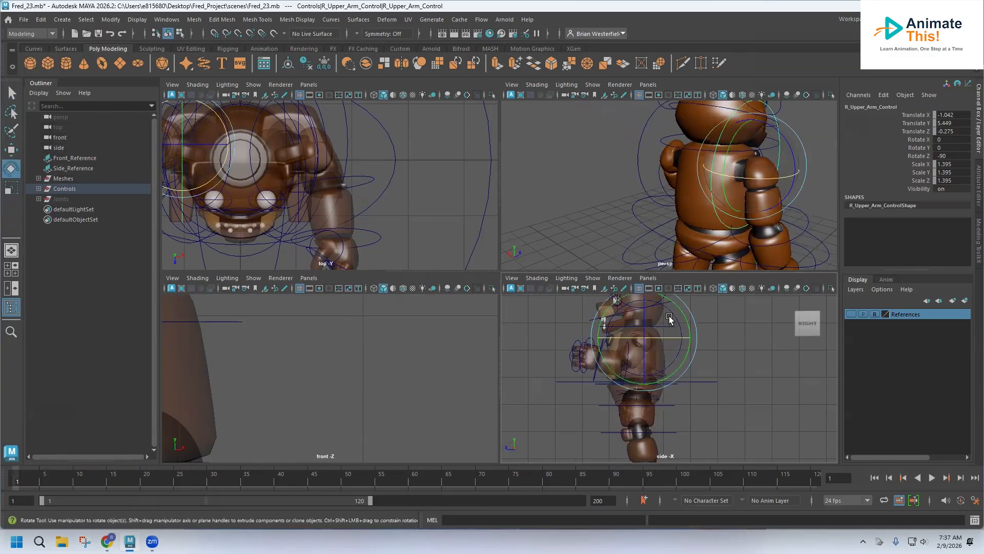
left_click_drag(683, 309, 634, 276)
Step: Rotate the right forearm and hand controls, then undo back to the right upper arm pose
left_click_drag(718, 209, 605, 189, "alt")
left_click(552, 148)
left_click_drag(552, 148, 531, 224)
left_click(532, 220)
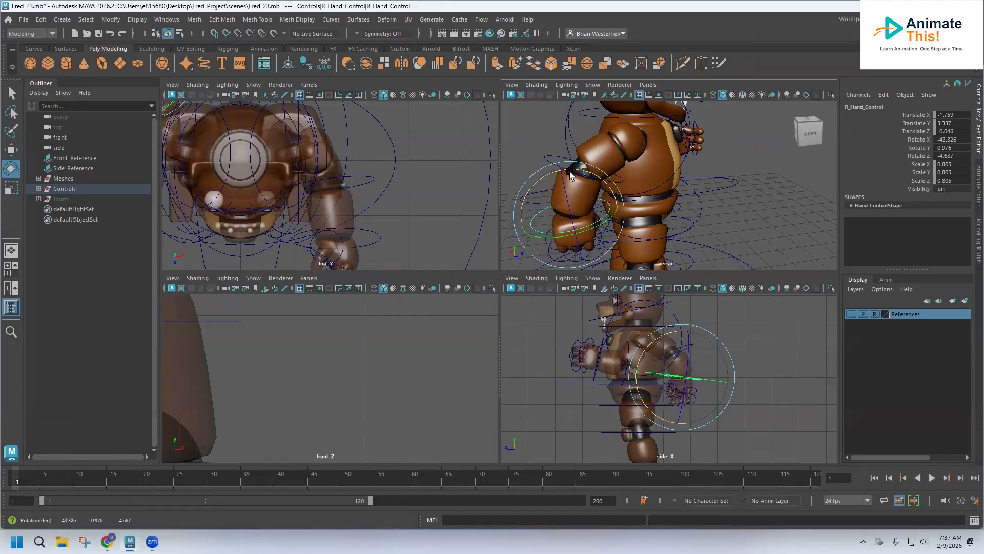
key("ctrl+z")
key("ctrl+z")
key("ctrl+z")
key("ctrl+z")
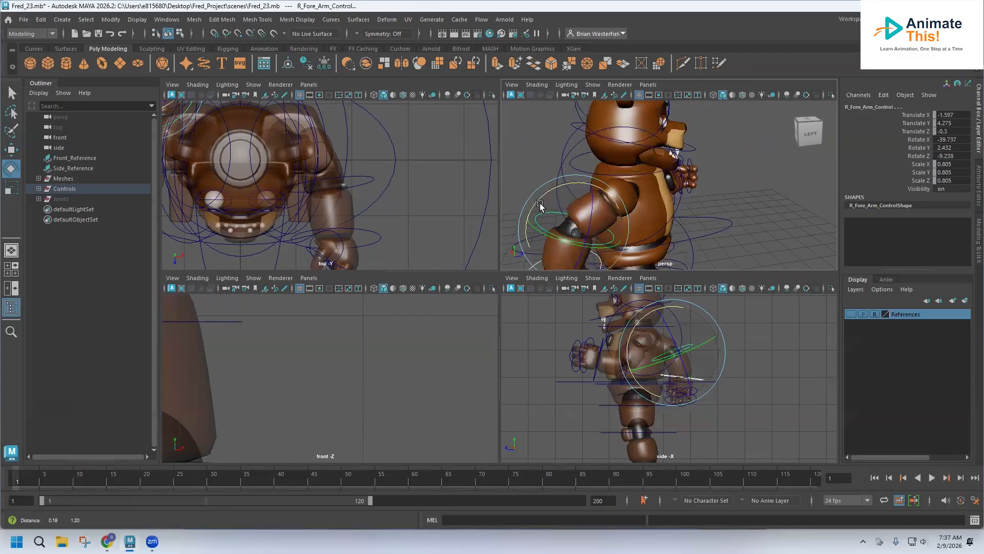
key("ctrl+z")
key("ctrl+z")
key("ctrl+z")
key("ctrl+z")
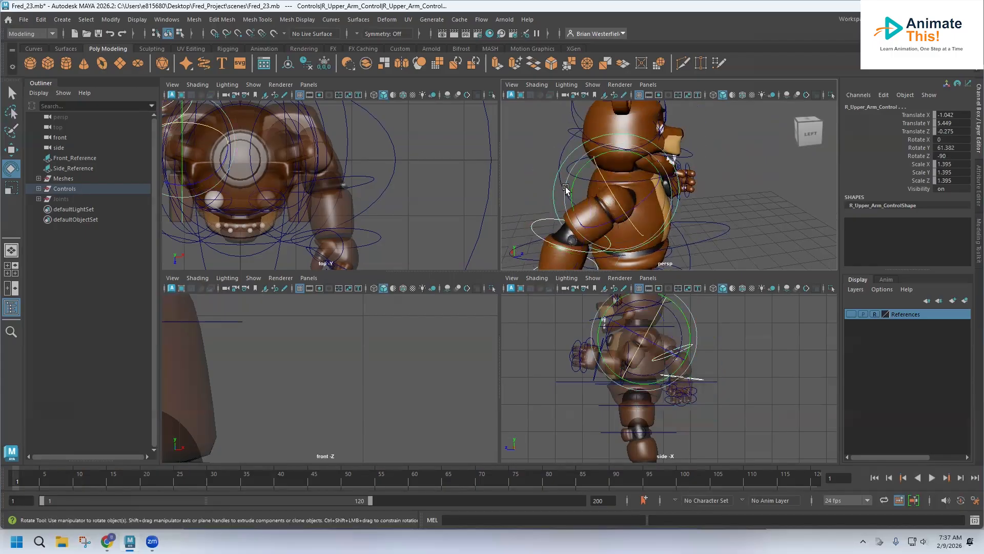
key("ctrl+z")
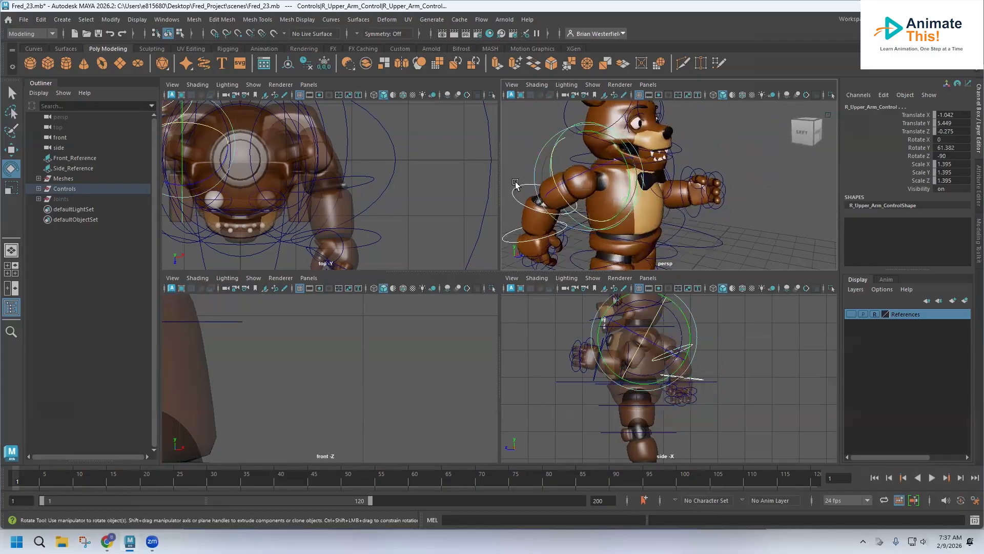
Step: Key the right upper arm pose and rotate the left top leg control about 19° on X
key("s")
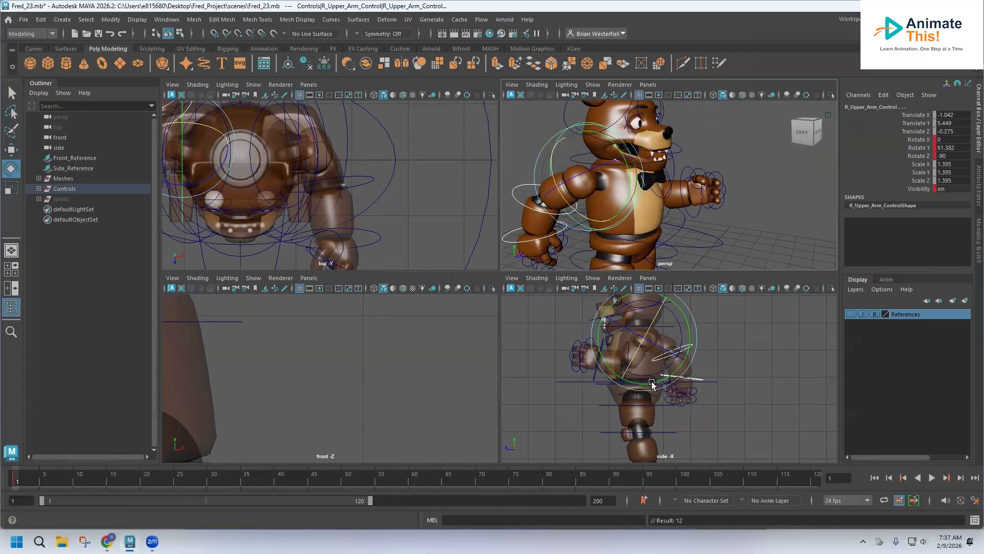
left_click_drag(605, 231, 594, 147, "alt")
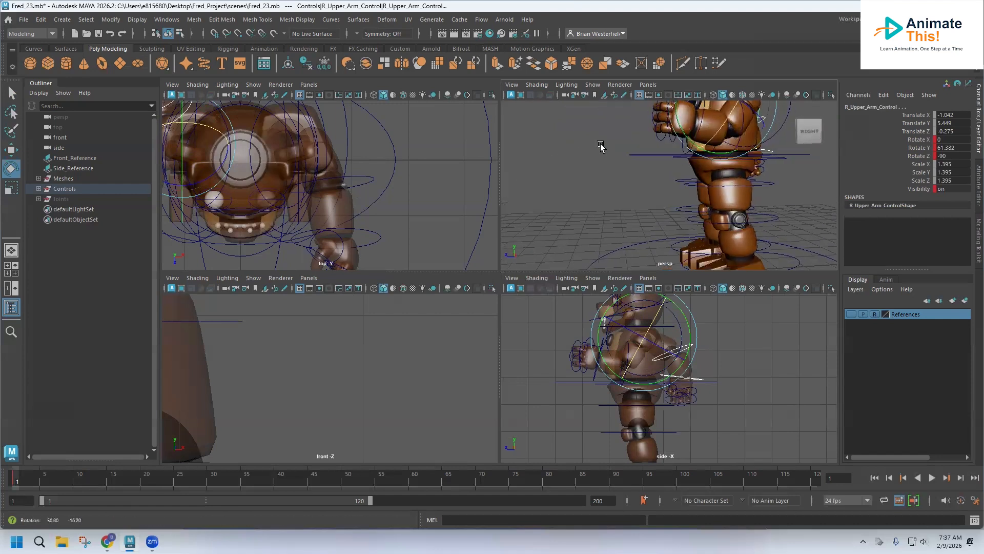
middle_click_drag(734, 179, 630, 171, "alt")
mouse_move(629, 171)
left_mouse_down("alt")
mouse_move(674, 180)
mouse_move(645, 175)
left_mouse_up("alt")
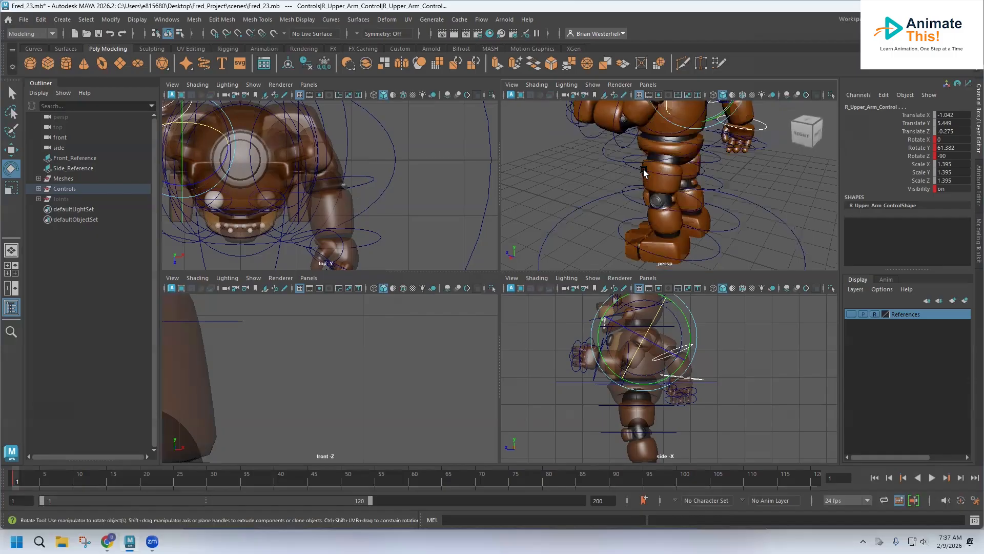
left_click(645, 175)
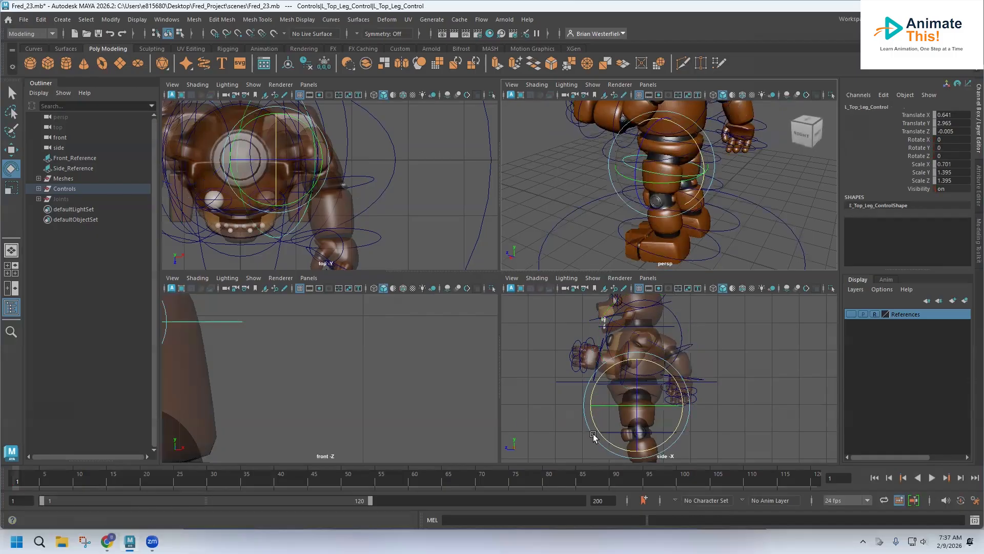
left_click_drag(663, 371, 650, 362)
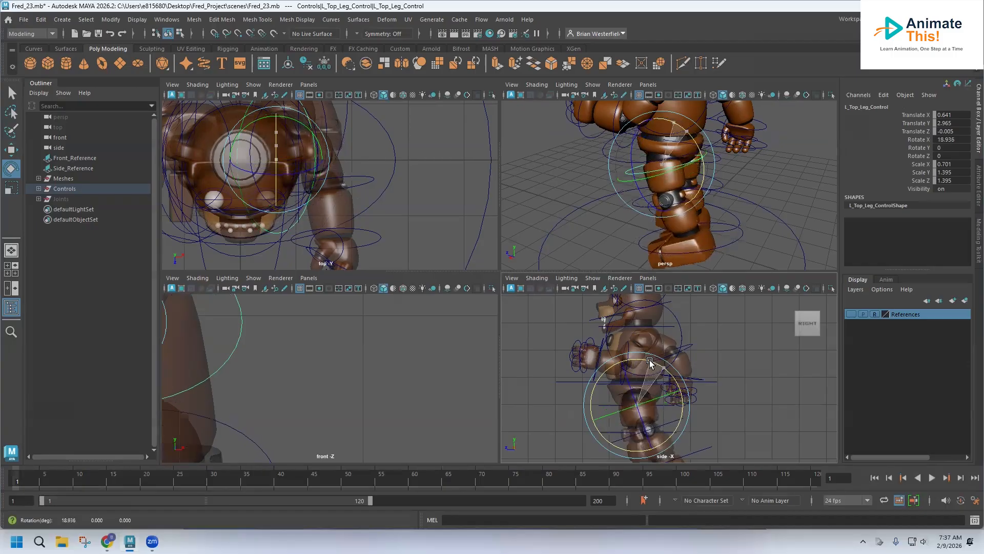
Step: Rotate the left foot control about 11° on X to angle the foot
middle_click_drag(738, 417, 731, 384, "alt")
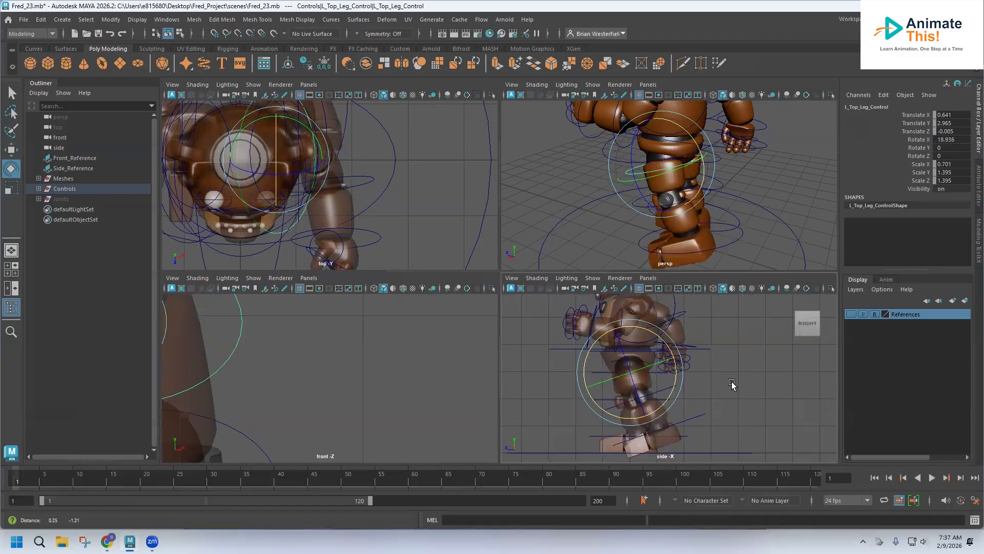
left_click(689, 392)
left_click(663, 382)
left_click_drag(663, 381, 654, 359)
left_click(702, 400)
left_click_drag(672, 380, 594, 380)
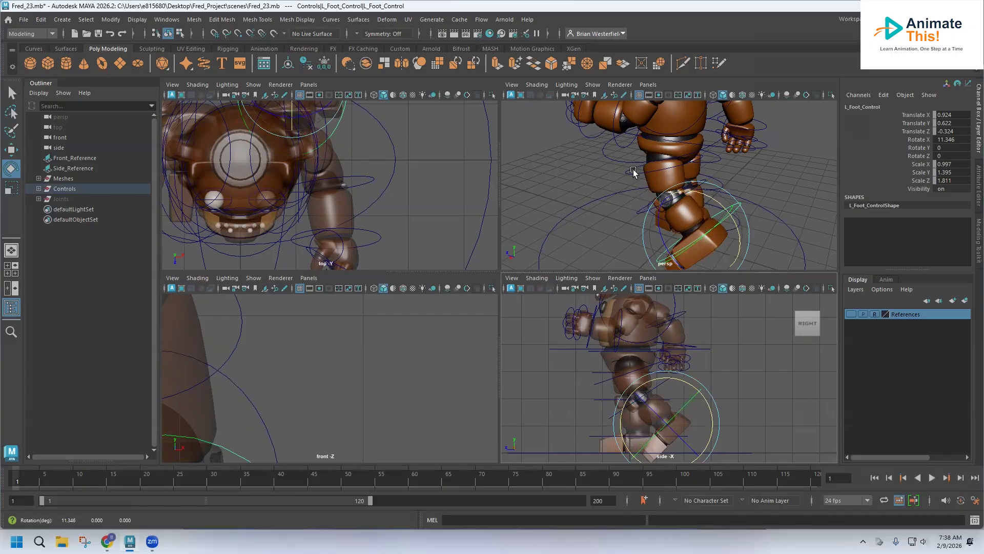
Step: Rotate the waist control slightly, then undo the rotation and clear the selection
left_click(601, 155)
left_click_drag(710, 124, 705, 121)
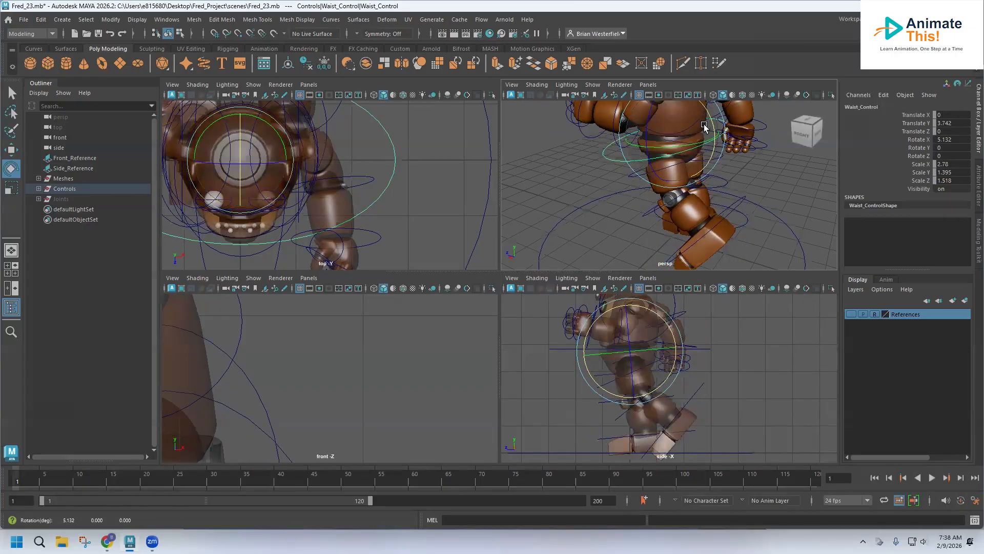
key("ctrl+z")
left_click_drag(712, 177, 607, 191, "alt")
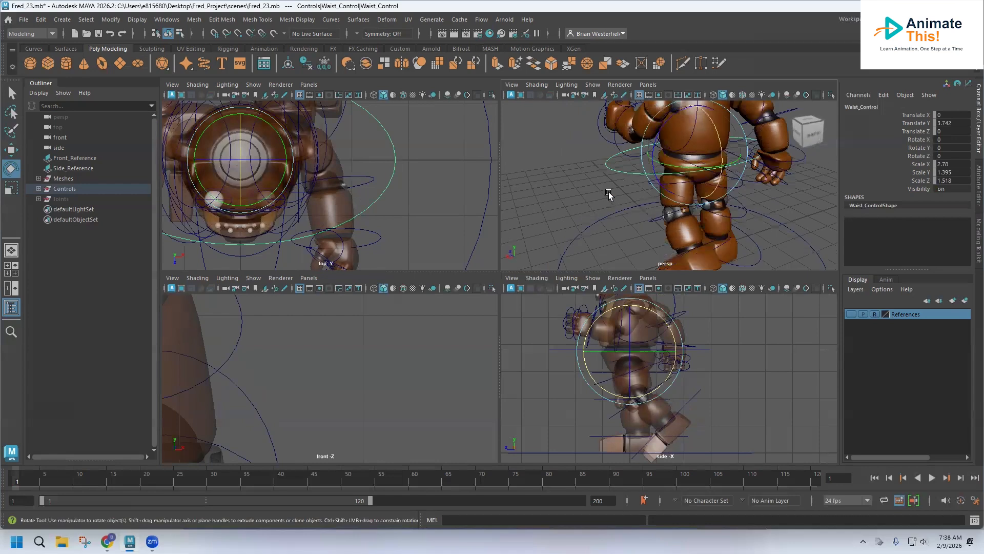
left_click(608, 192)
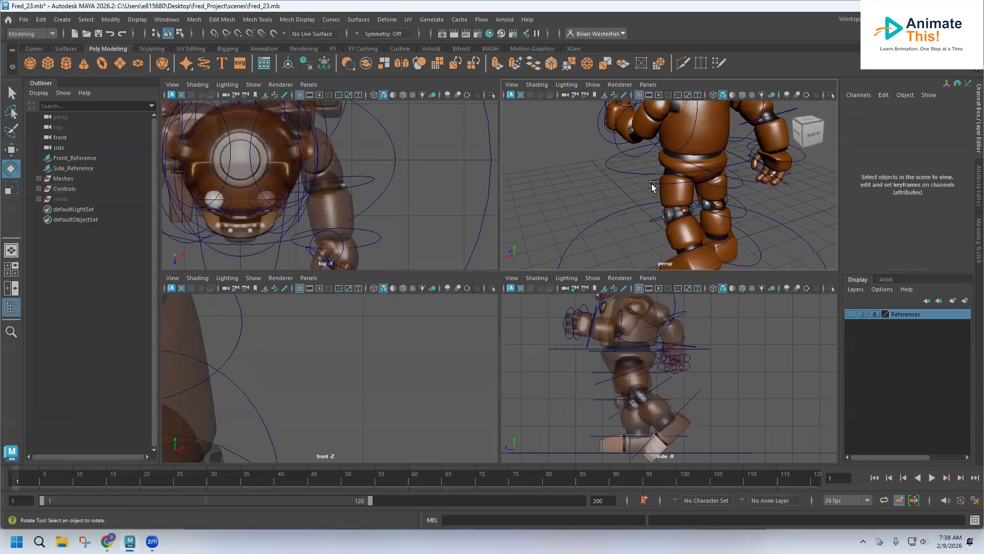
Step: Rotate the left top leg control to about 34° on X, then select the left foot control and key it
left_click(649, 185)
left_click_drag(691, 154, 683, 145)
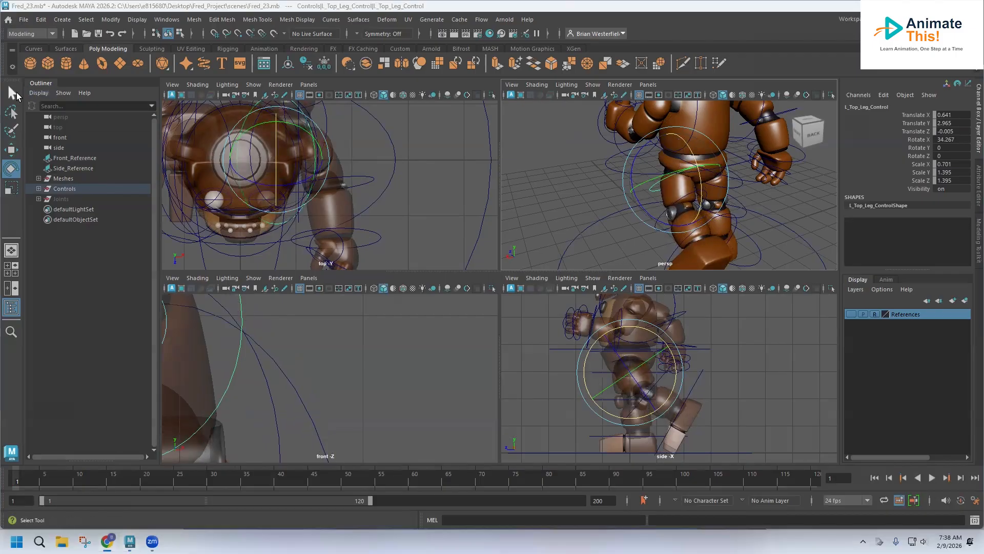
left_click(15, 93)
left_click(660, 224)
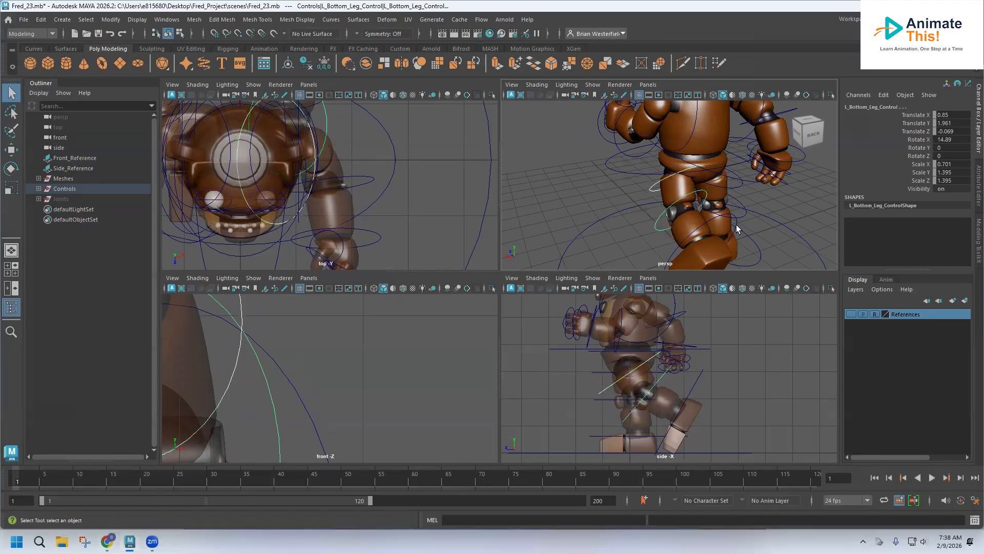
left_click(736, 221)
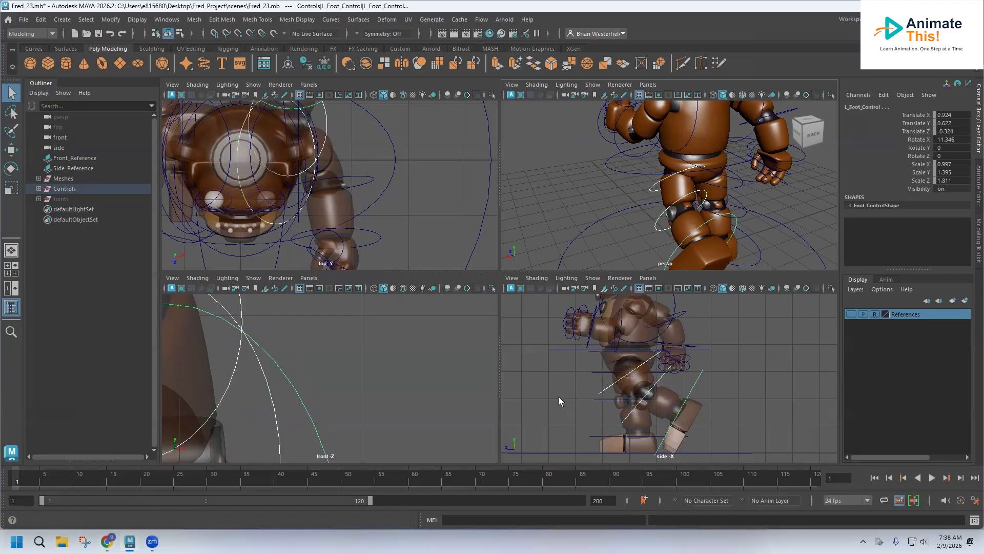
key("s")
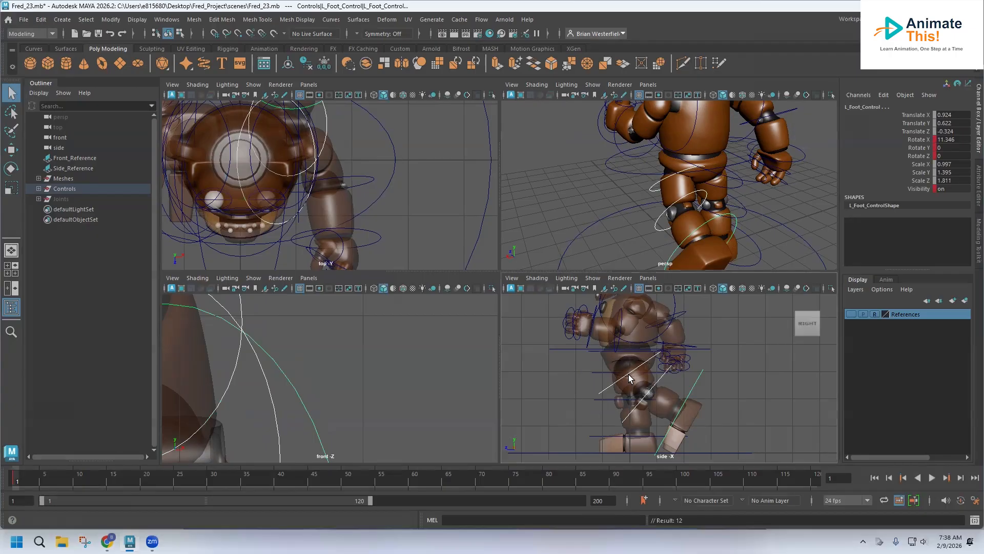
Step: Rotate the right top leg control to swing the right leg backward in the side view
left_click_drag(742, 199, 609, 175, "alt")
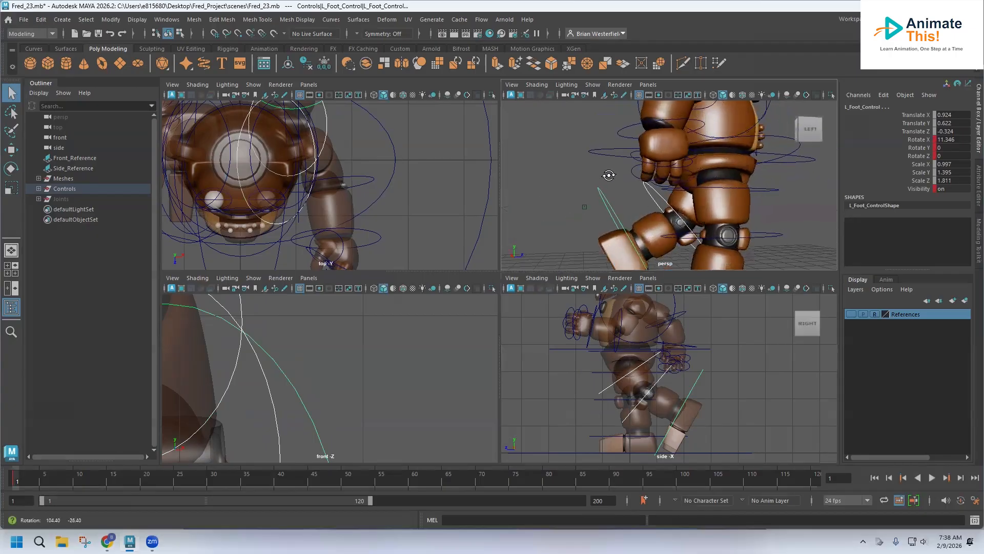
middle_click_drag(694, 195, 626, 150, "alt")
left_click_drag(686, 145, 684, 163, "alt")
left_click(688, 169)
left_click(689, 168)
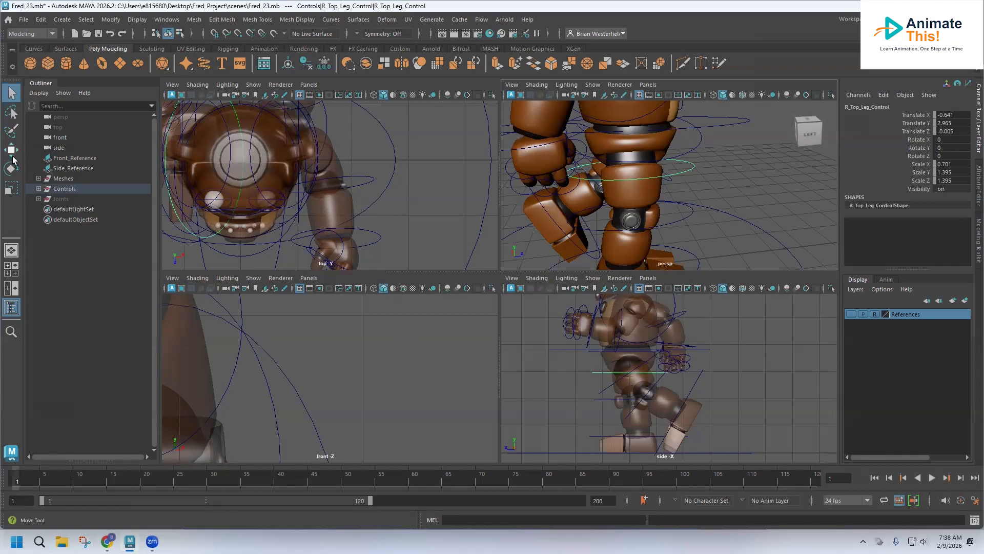
left_click(11, 168)
left_click_drag(667, 345, 684, 355)
Step: Bend the right bottom leg control about 11° and the right foot control about 10° on X
left_click(707, 174)
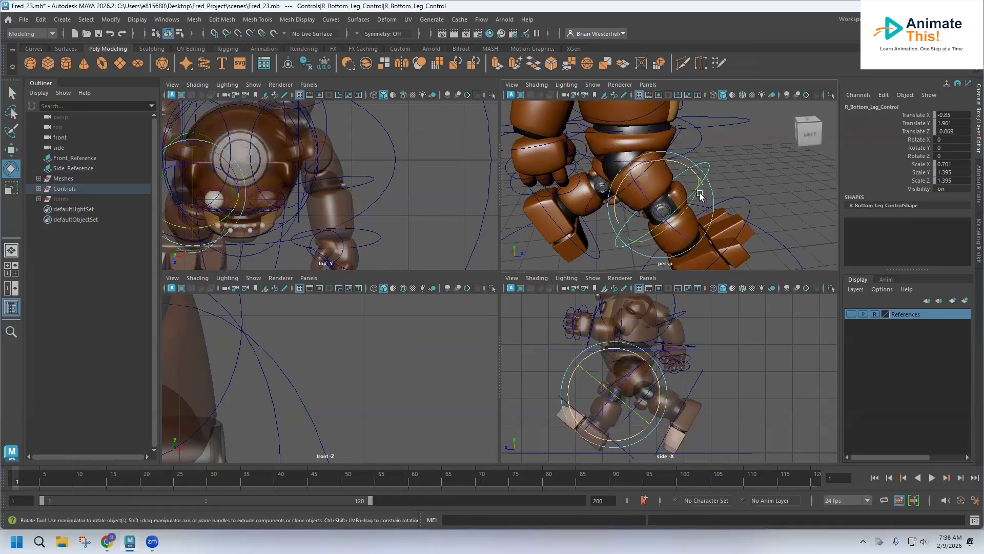
left_click_drag(685, 169, 691, 168)
left_click(744, 218)
left_click_drag(699, 213, 702, 204)
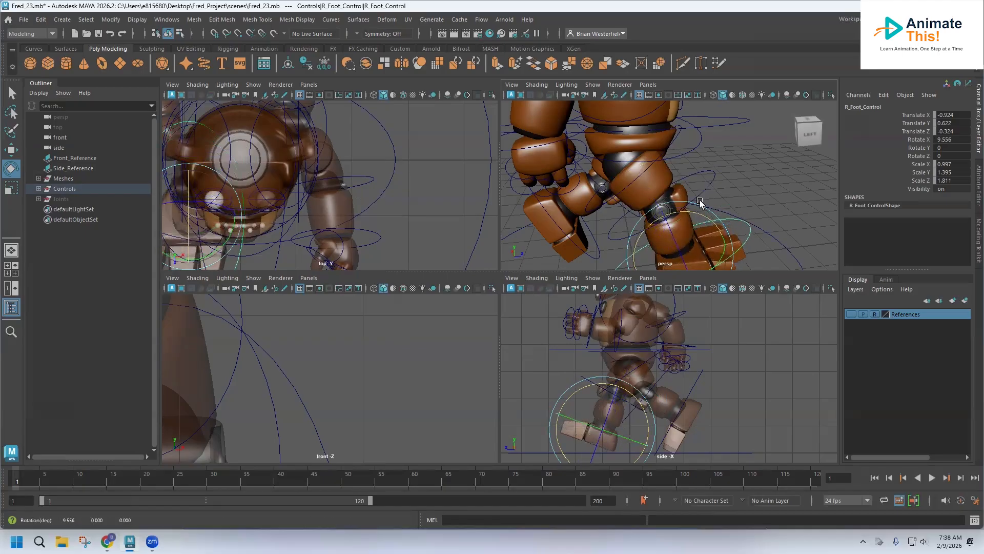
left_click(683, 171)
left_click_drag(685, 170, 573, 161)
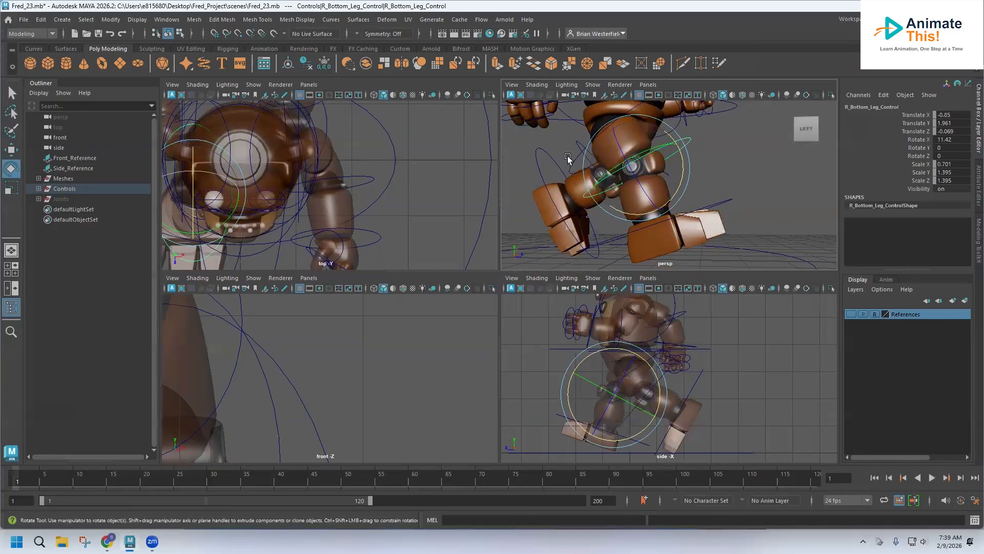
Step: Select the right foot control and set a key on its pose
left_click(572, 161)
left_click_drag(663, 131, 693, 182)
left_click(690, 176)
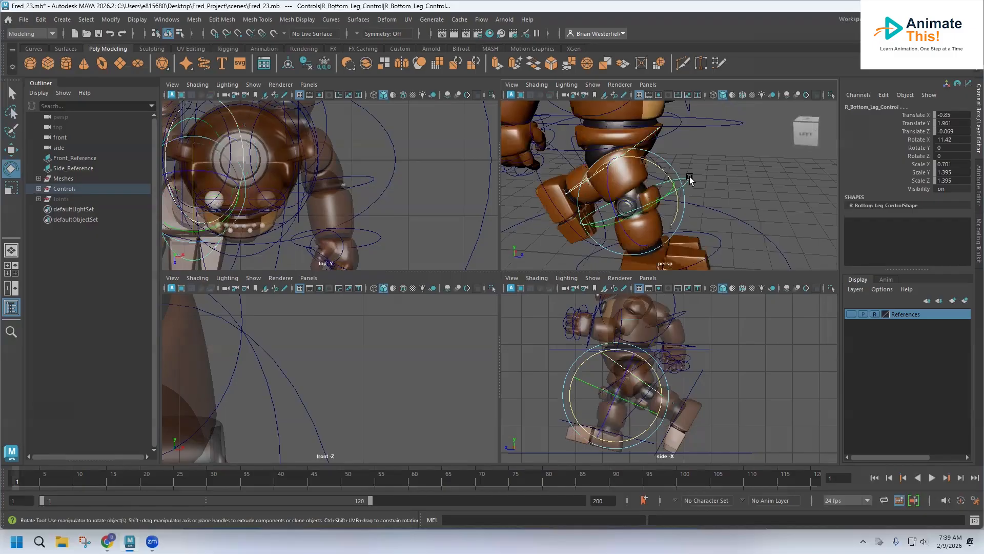
left_click(721, 251)
left_click_drag(721, 251, 552, 228, "alt")
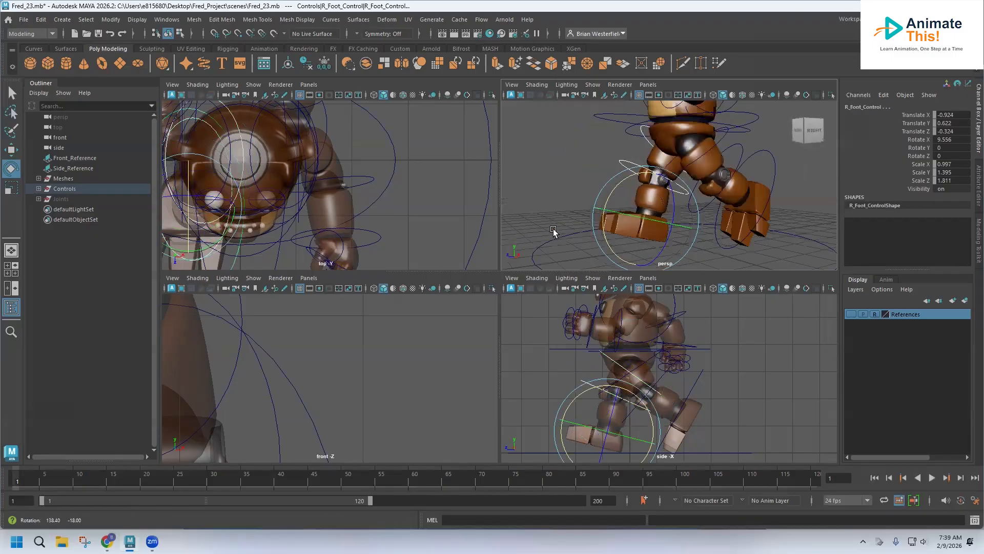
key("s")
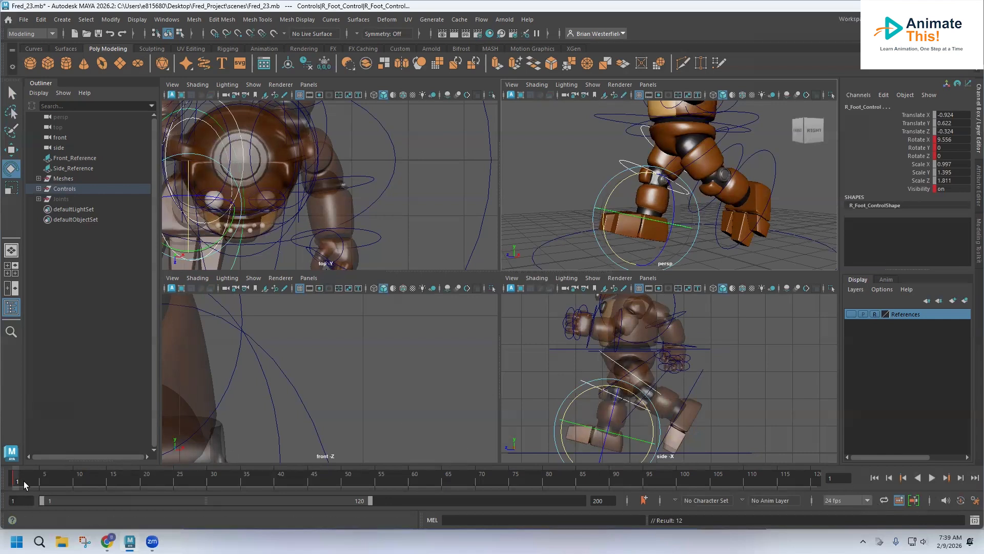
Step: Play back the animation and stop playback
key("alt+v")
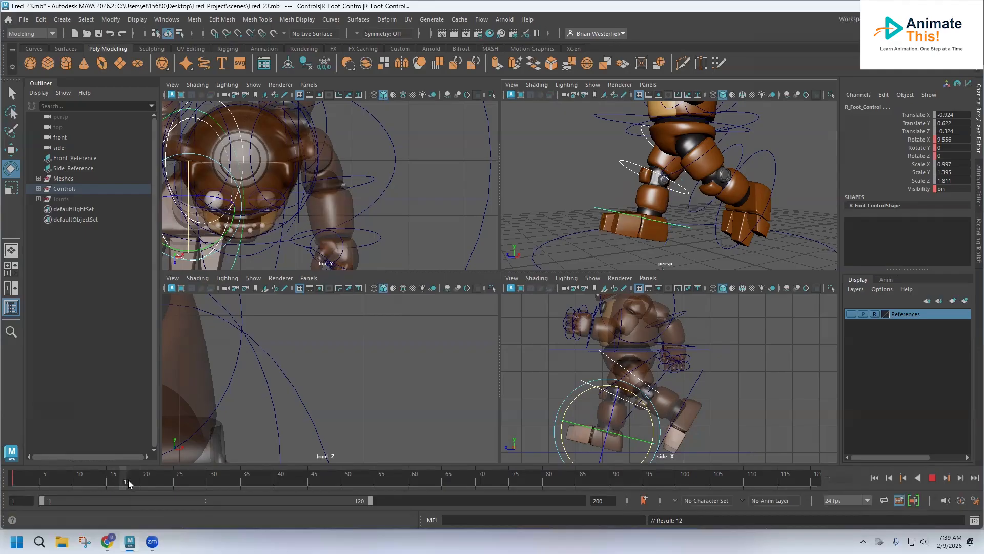
key("alt+v")
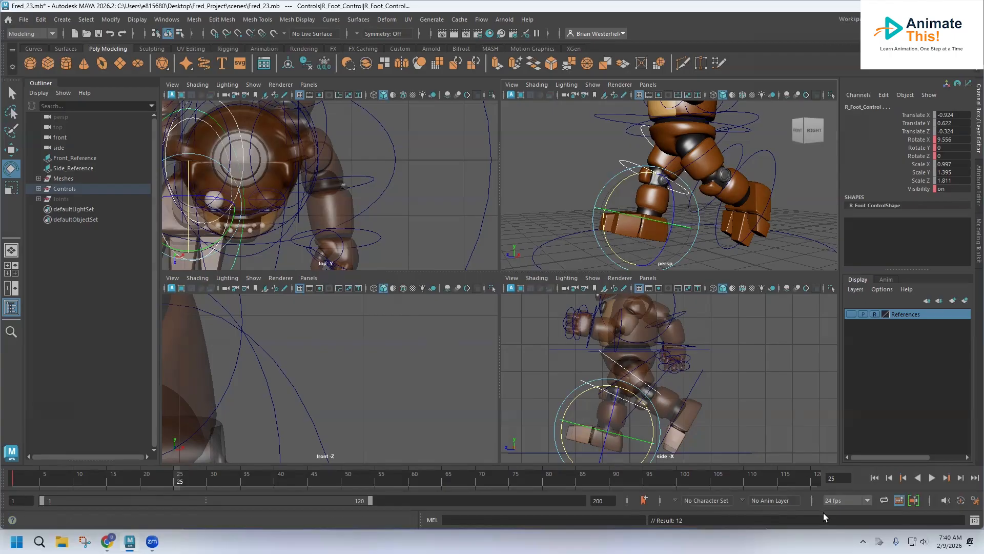
left_click(838, 501)
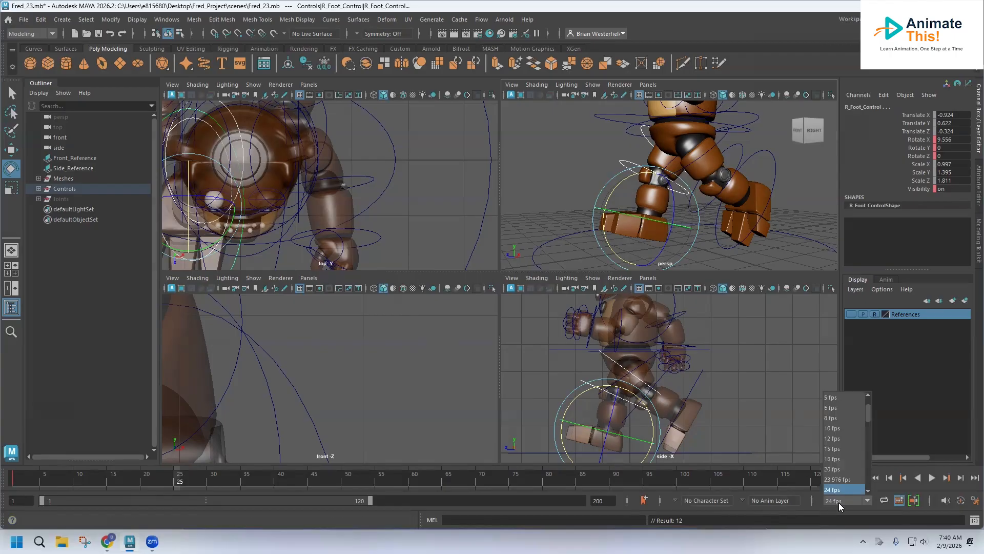
left_click_drag(870, 414, 868, 424)
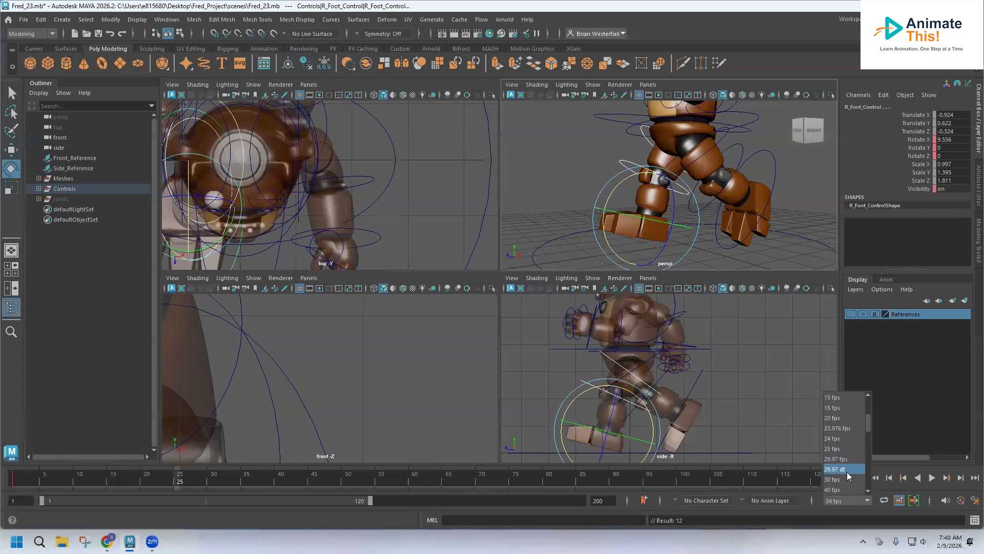
left_click(590, 9)
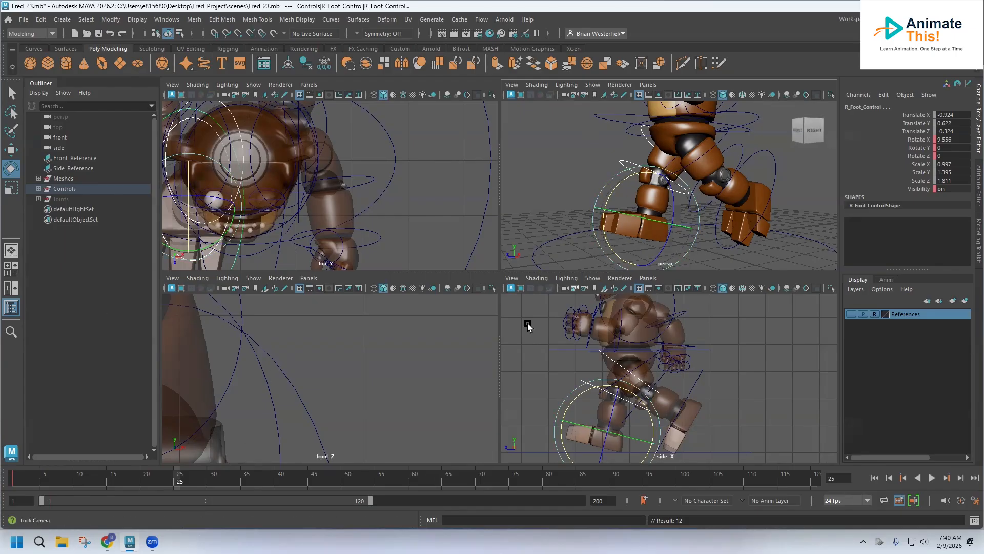
Step: Orbit around the character and inspect the left foot, left hand and right hand controls by selecting them
left_click_drag(686, 183, 827, 198, "alt")
left_click(12, 91)
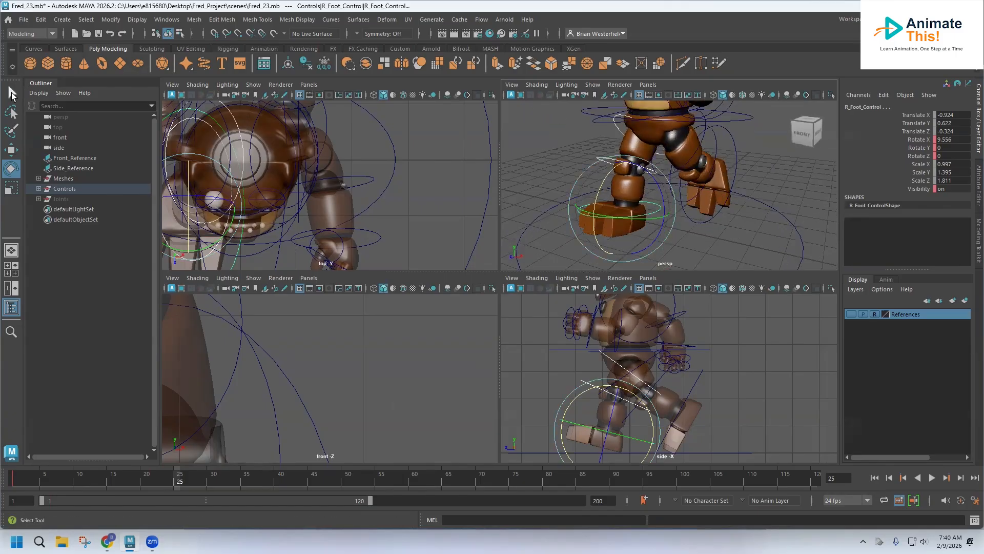
left_click_drag(635, 185, 668, 177, "alt")
left_click(709, 152)
left_click(727, 159)
left_click(739, 163)
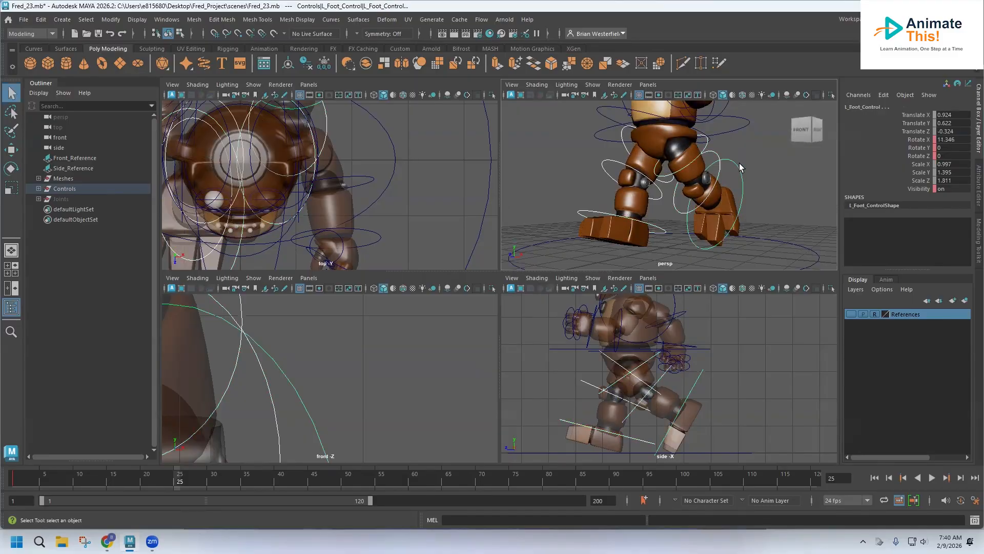
left_click_drag(717, 175, 612, 172, "alt")
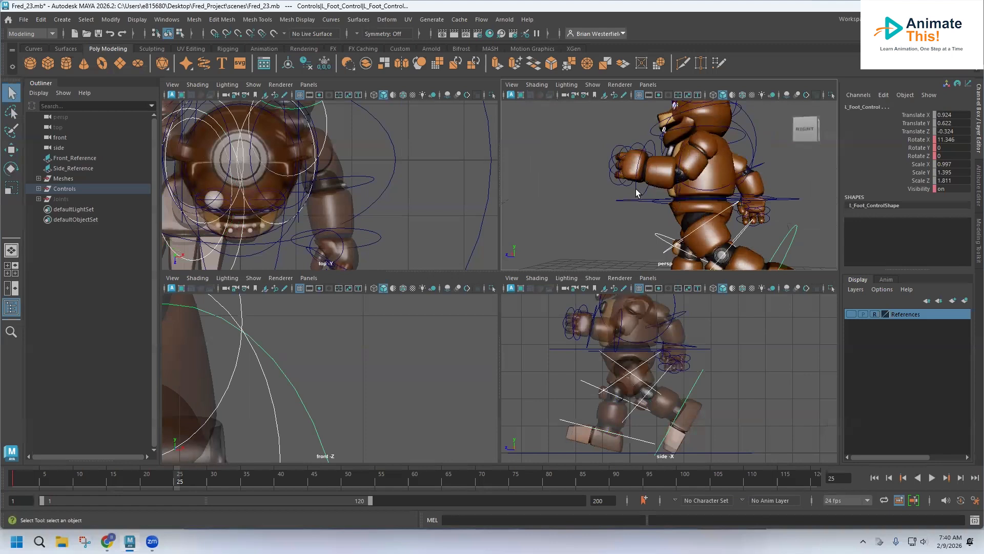
left_click(671, 196)
mouse_move(671, 195)
left_mouse_down("alt")
mouse_move(658, 201)
mouse_move(663, 194)
left_mouse_up("alt")
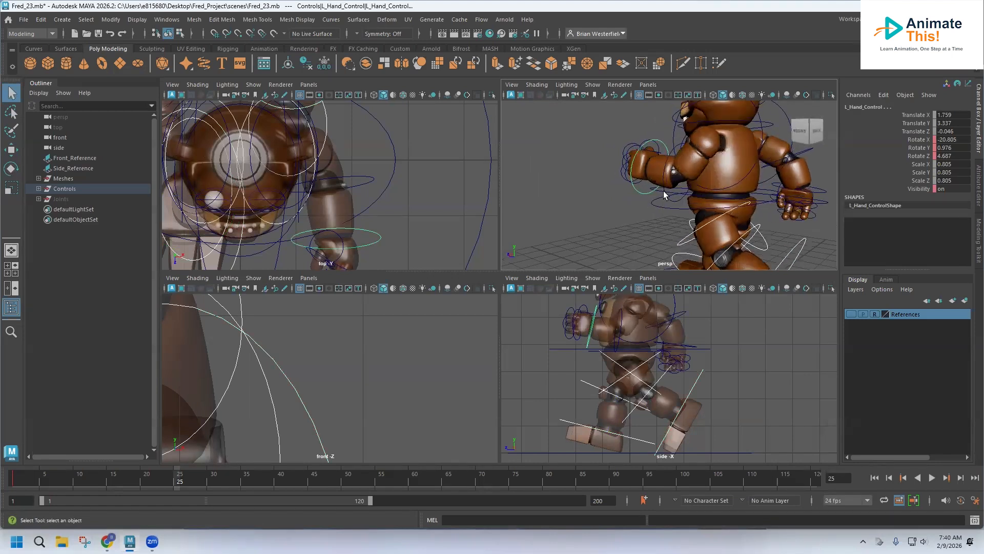
left_click(666, 192, "shift")
left_click(756, 163, "shift")
left_click_drag(764, 174, 661, 132, "alt")
left_click(716, 174, "shift")
left_click(730, 151, "shift")
left_click_drag(730, 151, 677, 164, "alt")
left_click(751, 162, "shift")
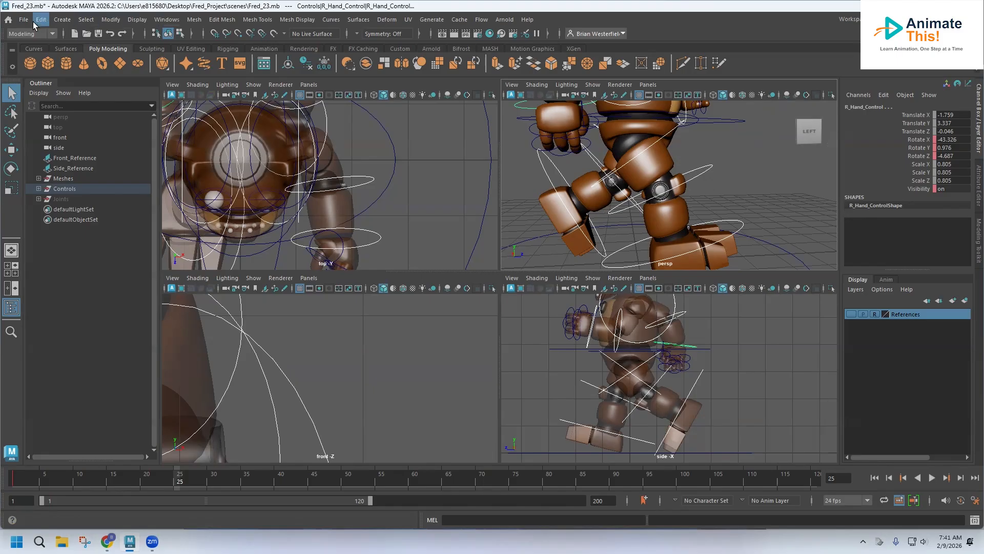
Step: Open the Graph Editor and frame the selected controls' animation curves
left_click(157, 21)
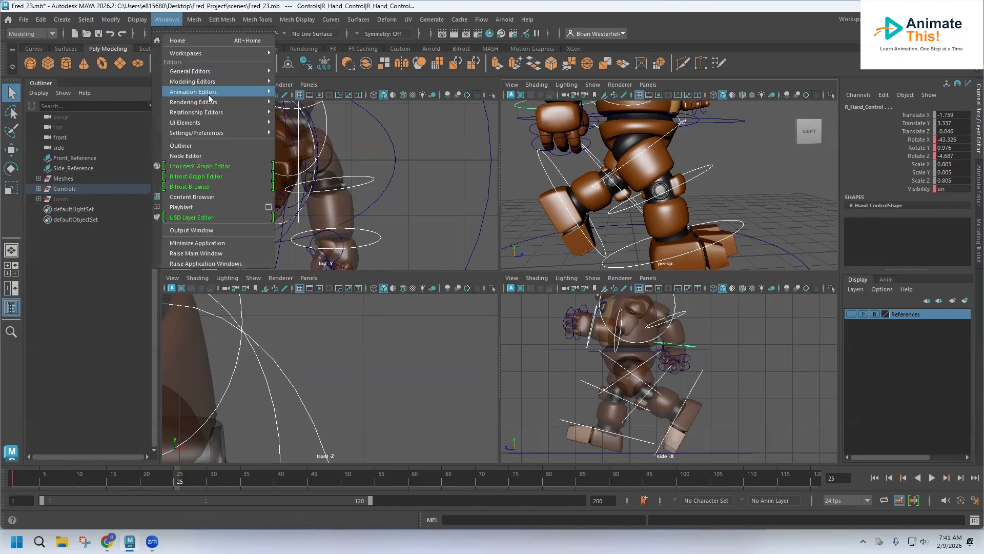
mouse_move(211, 95)
left_click(305, 100)
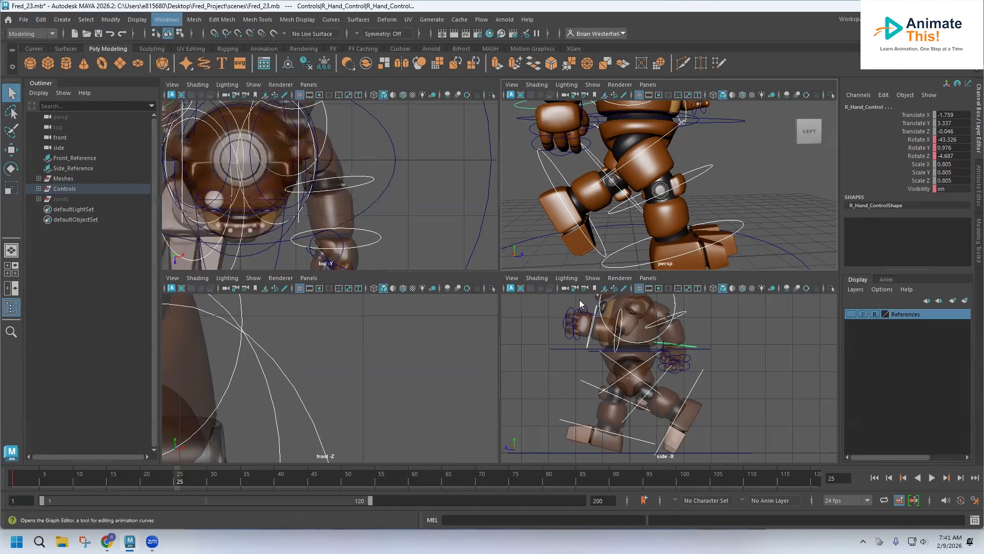
key("f")
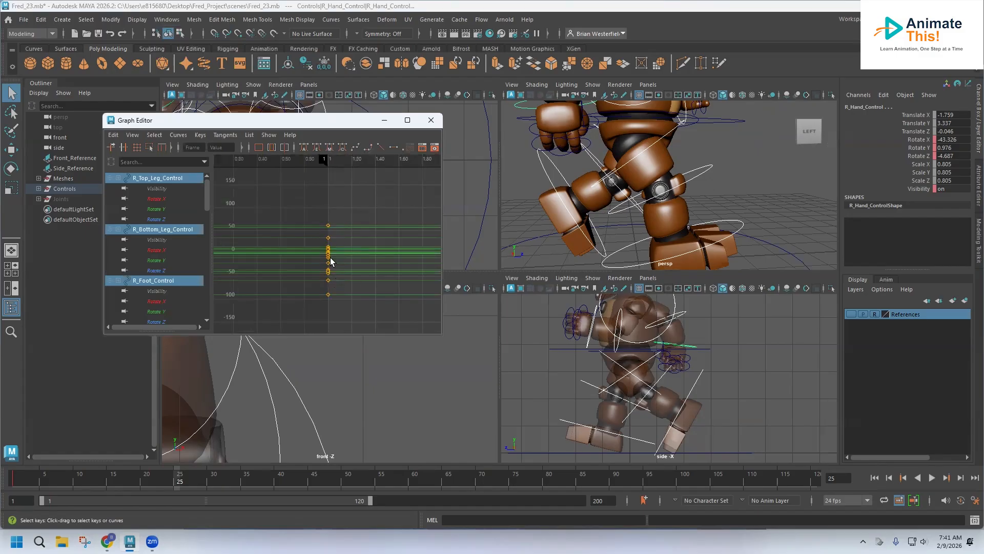
scroll(347, 246, "down", 10)
scroll(347, 246, "up", 10)
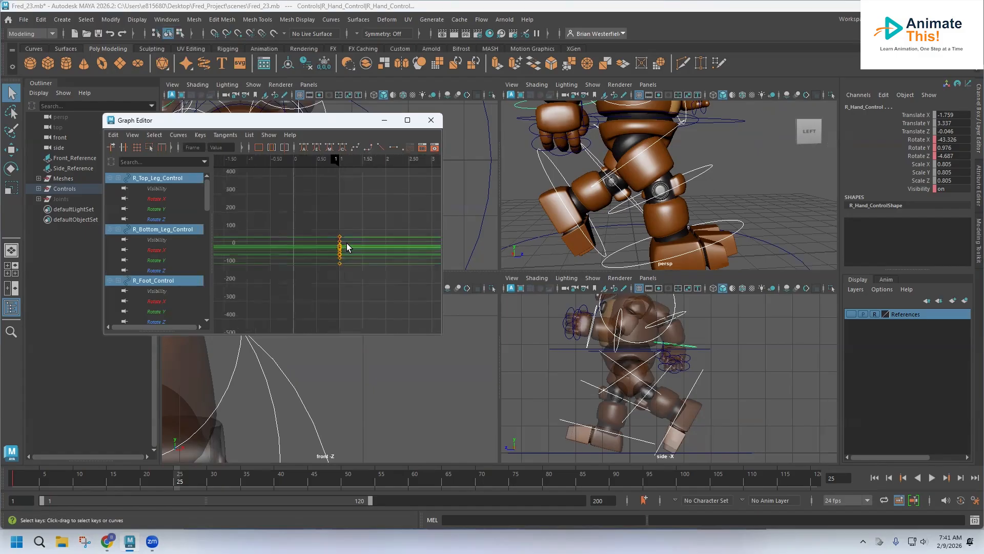
key("f")
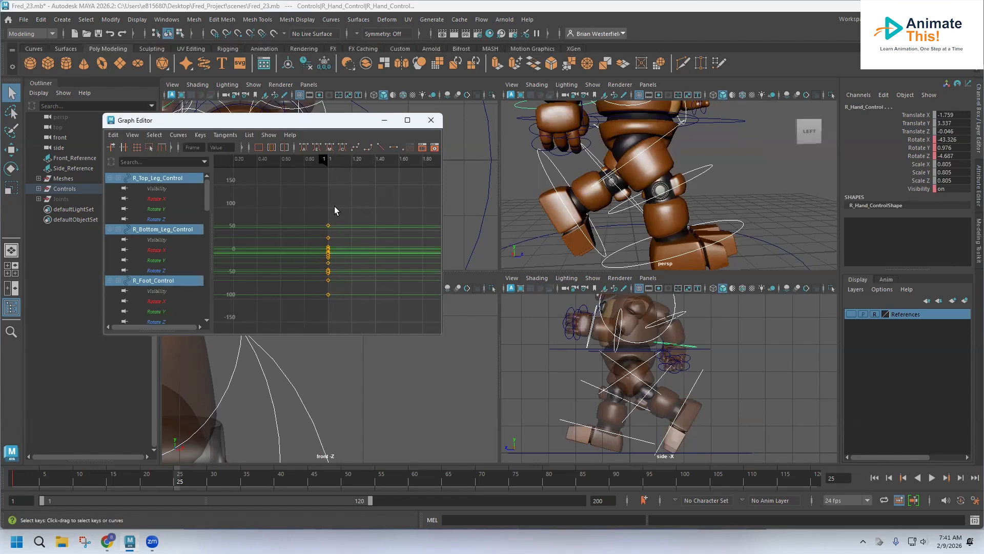
Step: Select all keys in the Graph Editor and set a key on every curve at frame 25
left_click_drag(304, 188, 362, 328)
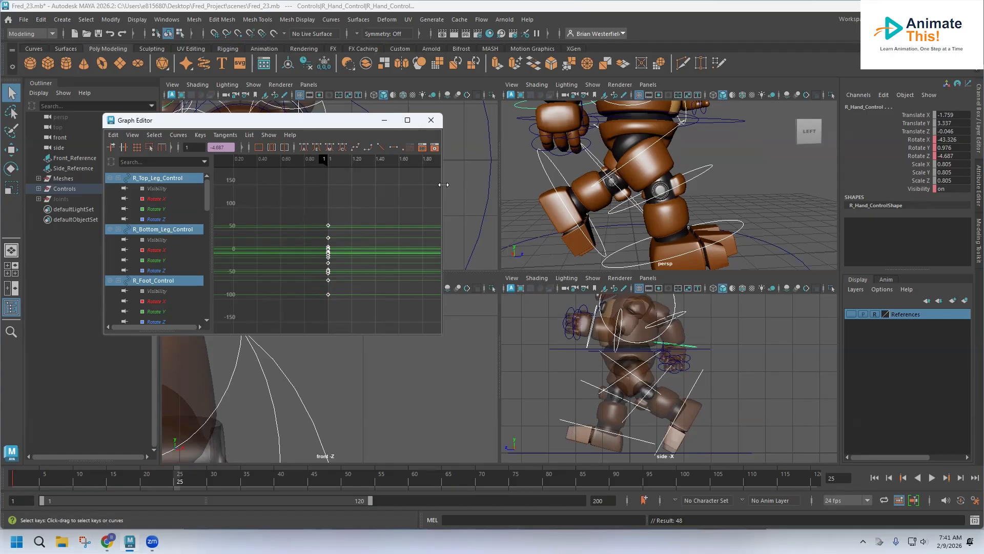
left_click_drag(443, 185, 699, 183)
scroll(485, 219, "down", 10)
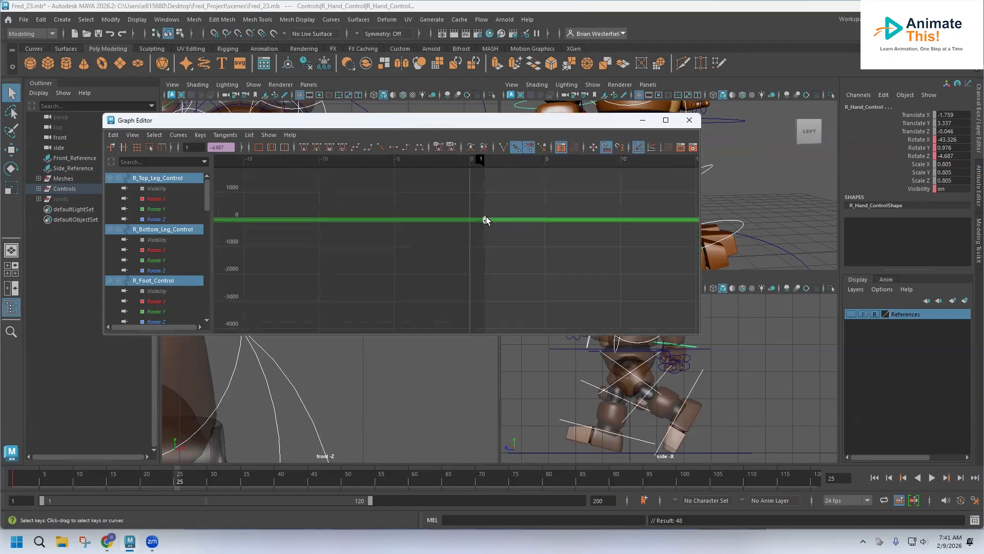
middle_click_drag(488, 220, 591, 224, "alt")
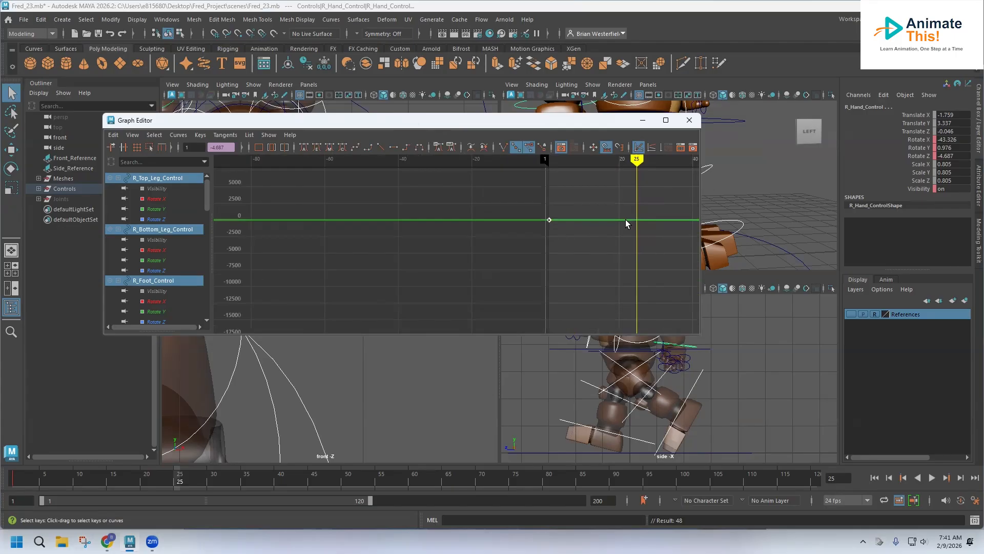
key("s")
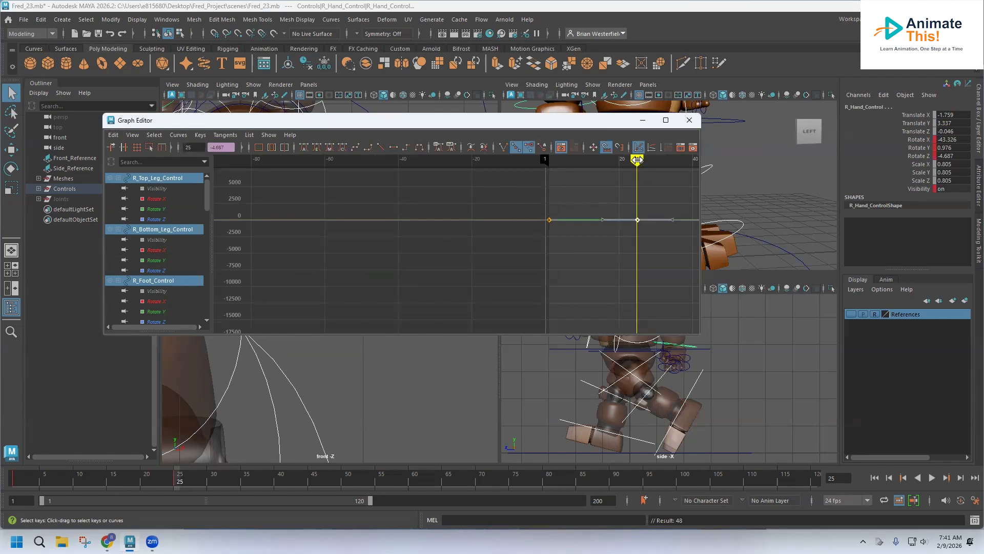
Step: Move the current time to frame 13 and close the Graph Editor
mouse_move(637, 160)
left_mouse_down()
mouse_move(602, 161)
mouse_move(593, 172)
left_mouse_up()
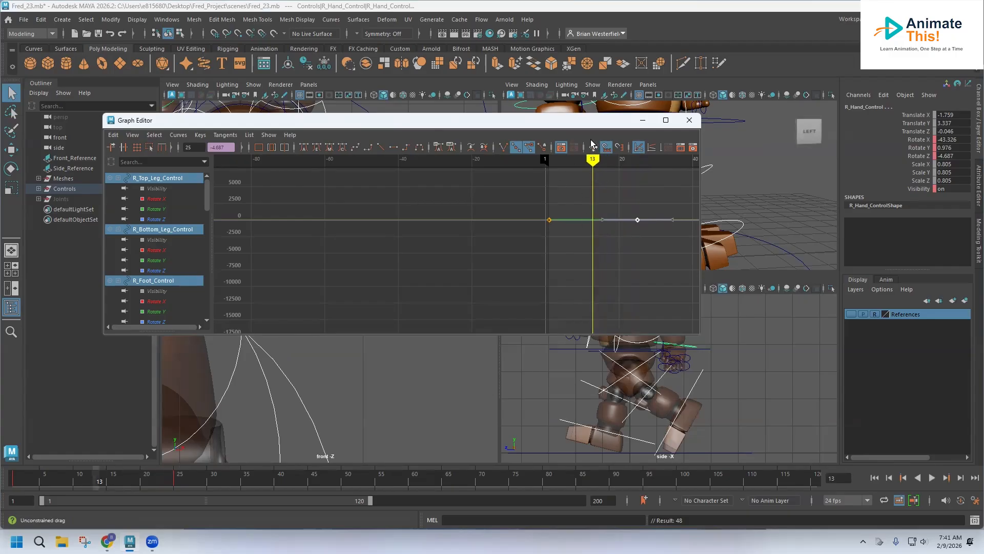
left_click(690, 121)
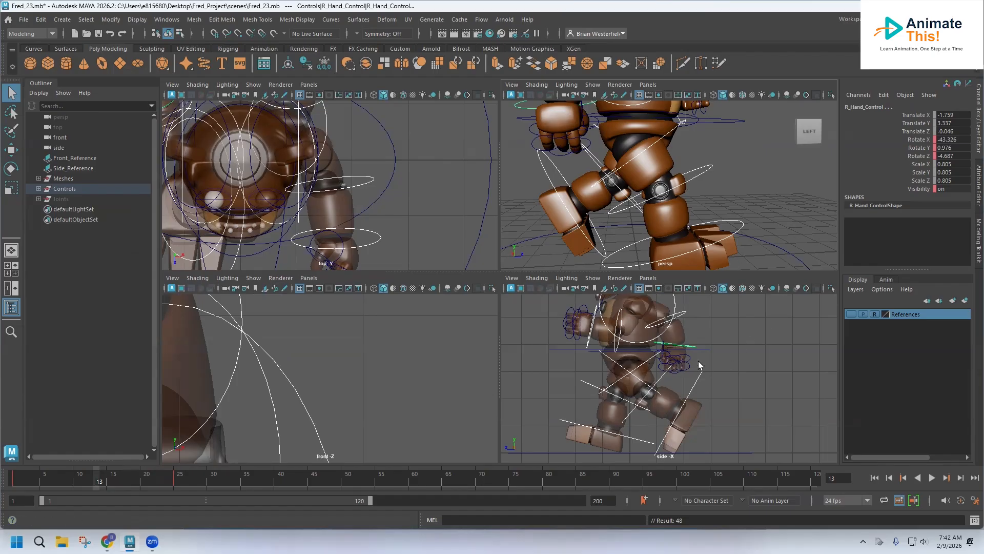
middle_click_drag(666, 345, 643, 367, "alt")
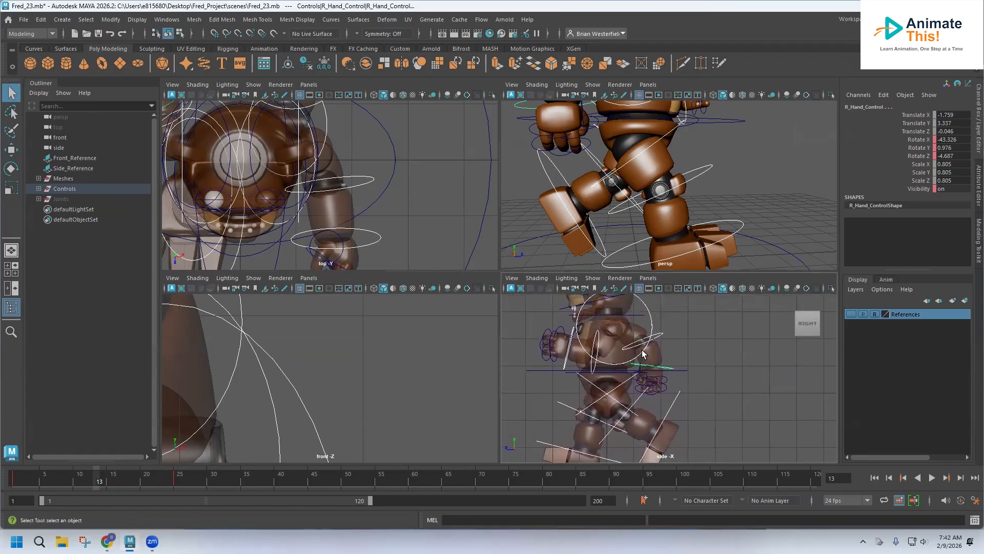
left_click(674, 321)
left_click_drag(675, 322, 618, 339, "alt")
middle_click_drag(678, 213, 679, 212, "alt")
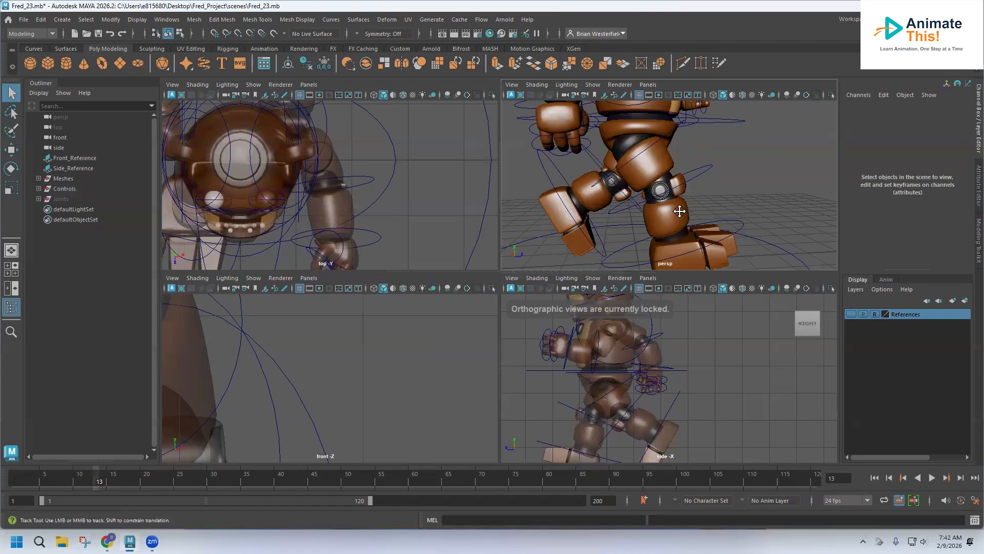
Step: Zoom and orbit the perspective view while selecting the upper arm and forearm controls to inspect them
scroll(677, 214, "down", 8)
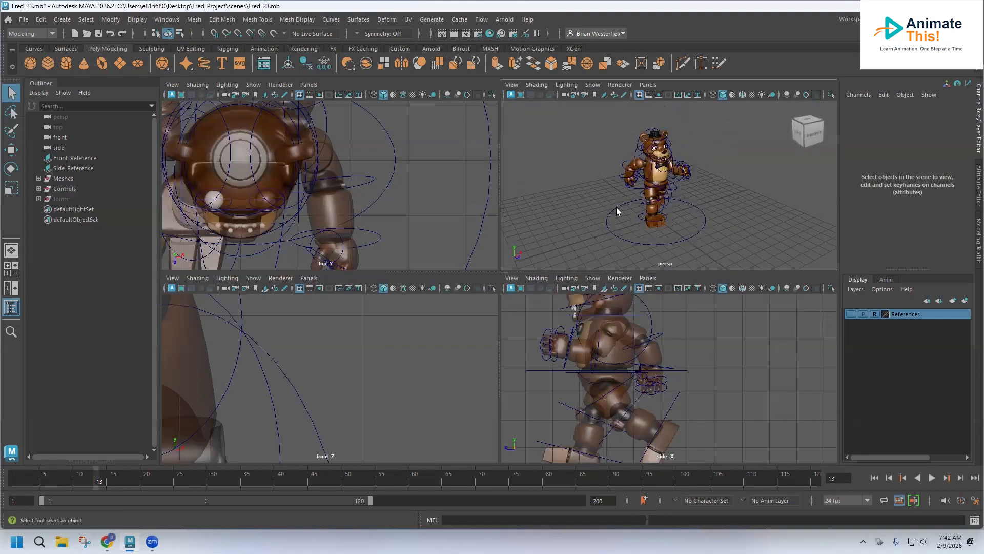
scroll(618, 207, "up", 5)
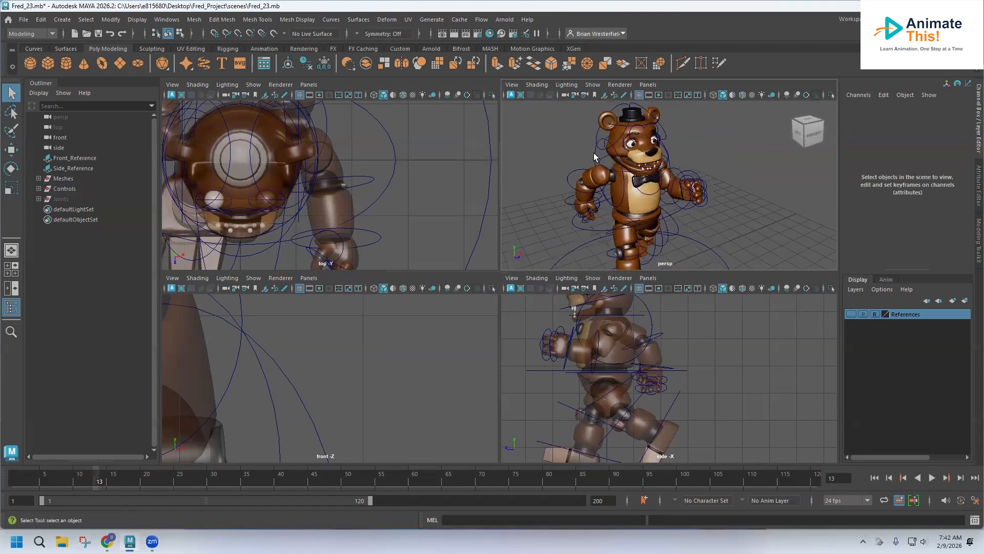
left_click(594, 156)
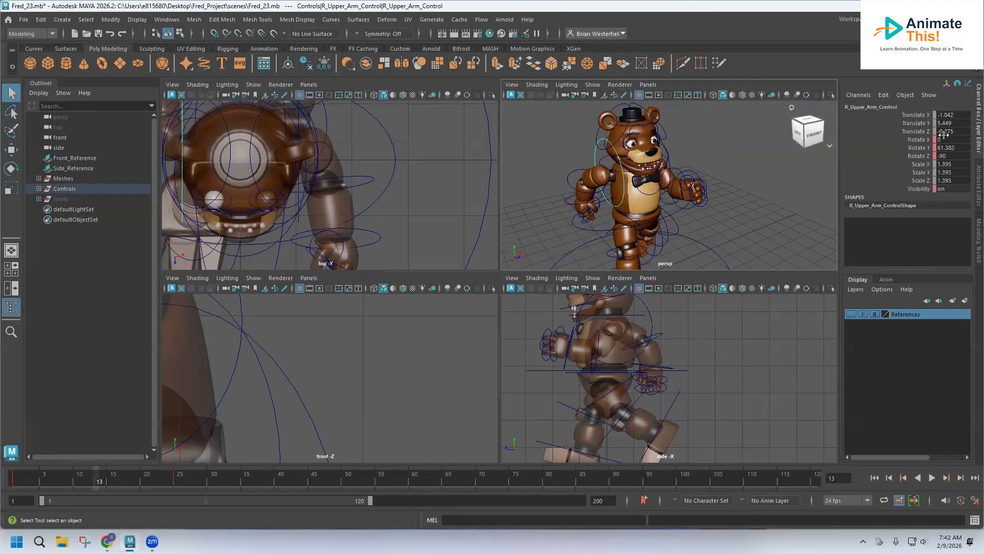
left_click_drag(691, 157, 591, 152, "alt")
left_click(733, 164)
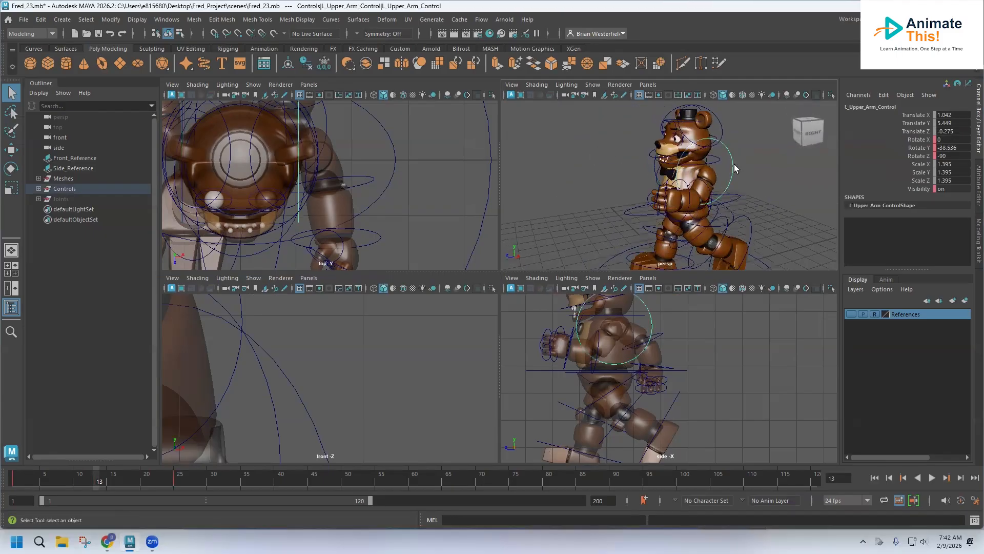
left_click_drag(722, 164, 773, 158, "alt")
left_click(563, 189)
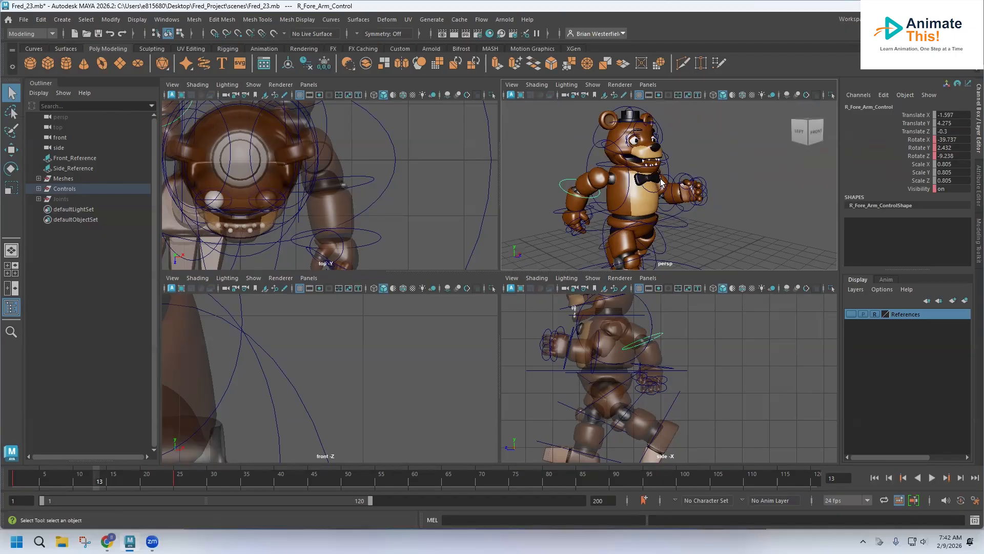
Step: Orbit around the character and examine the right and left upper arm controls from both sides
left_click(591, 157)
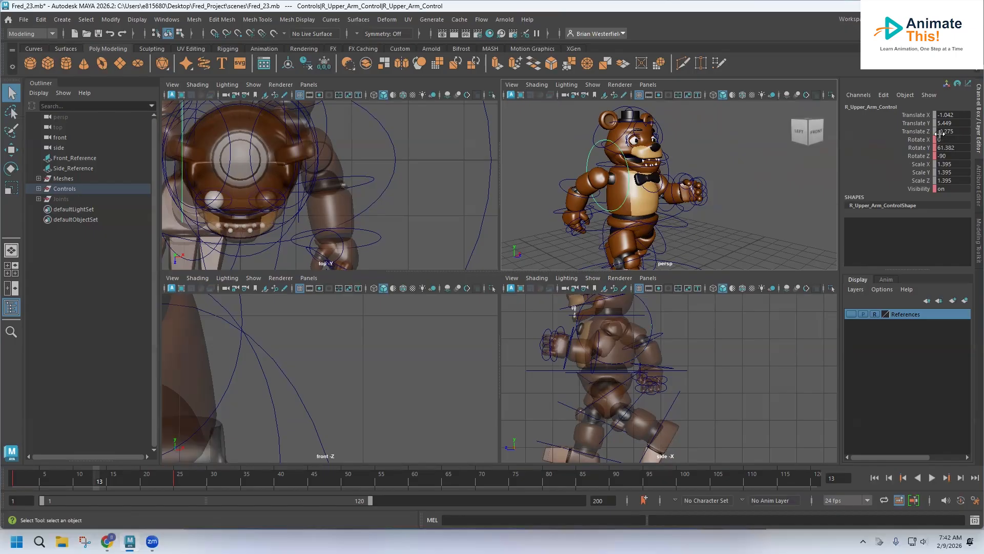
left_click_drag(699, 184, 593, 182, "alt")
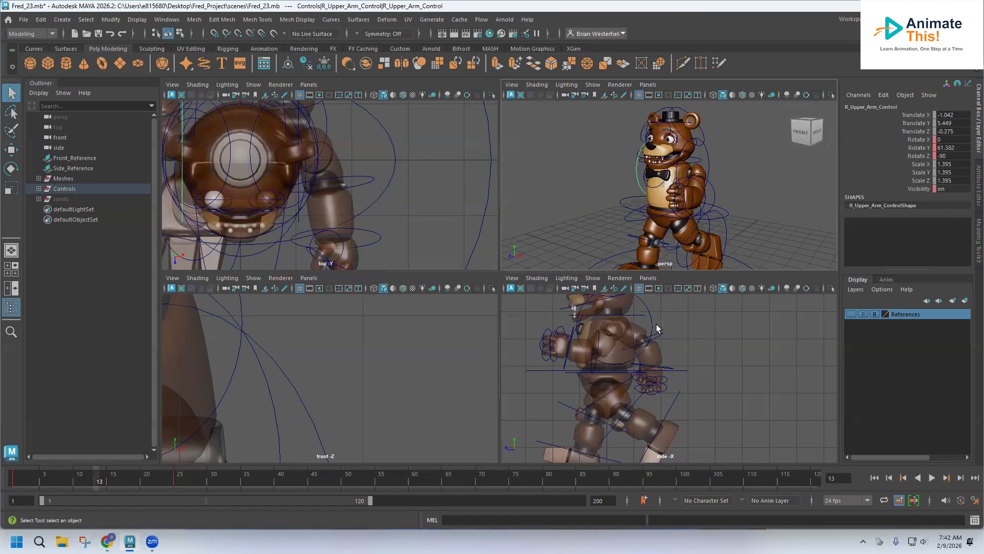
middle_click_drag(657, 328, 637, 280, "alt")
left_click_drag(716, 214, 656, 176, "alt")
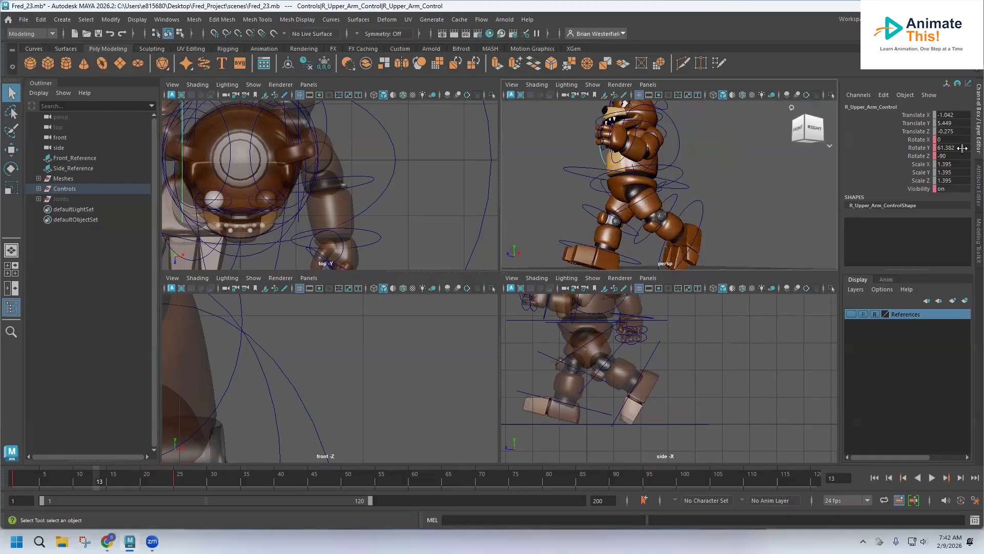
left_click_drag(638, 145, 601, 121, "alt")
left_click(668, 114)
left_click(604, 121)
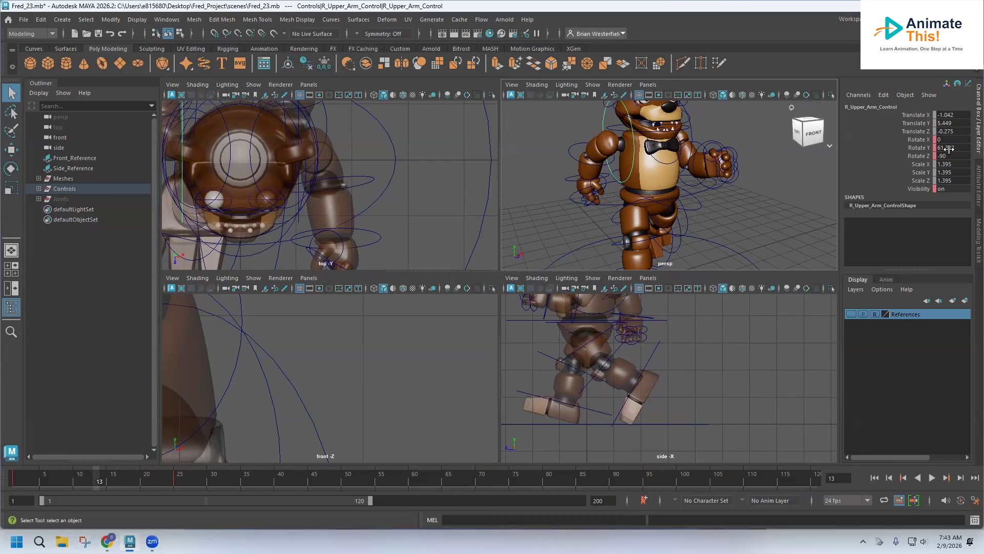
left_click_drag(748, 126, 667, 134, "alt")
left_click(680, 130)
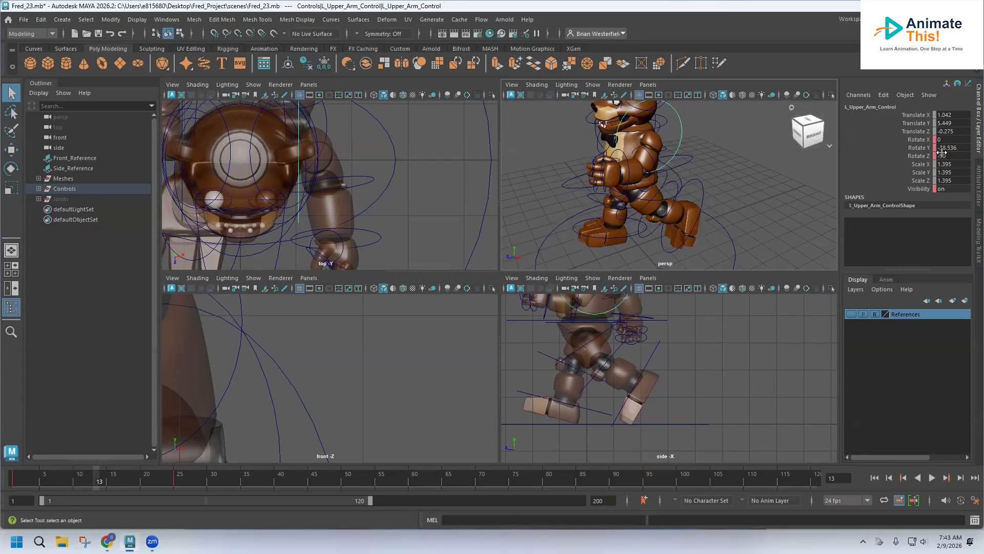
mouse_move(711, 141)
left_mouse_down("alt")
mouse_move(743, 139)
mouse_move(700, 139)
left_mouse_up("alt")
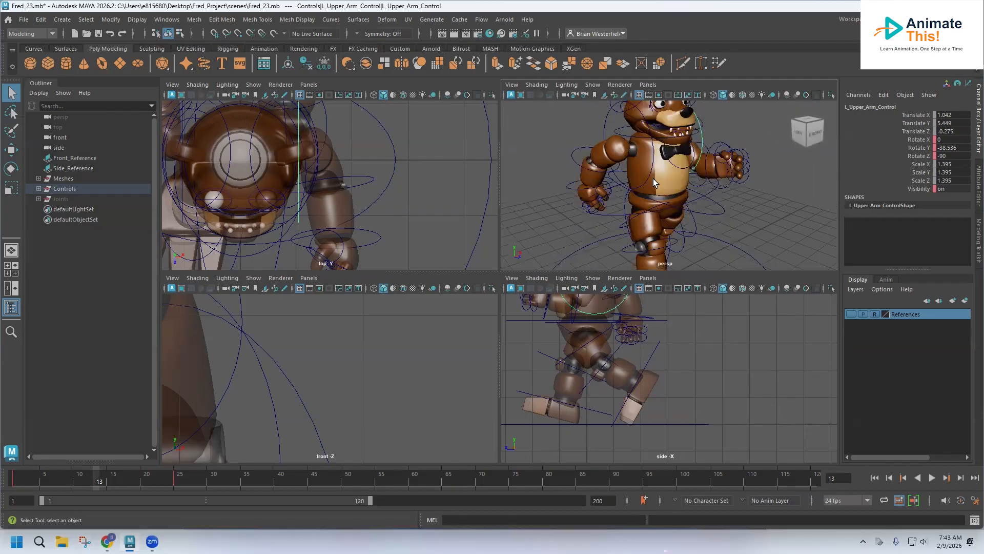
middle_click_drag(610, 329, 637, 378, "alt")
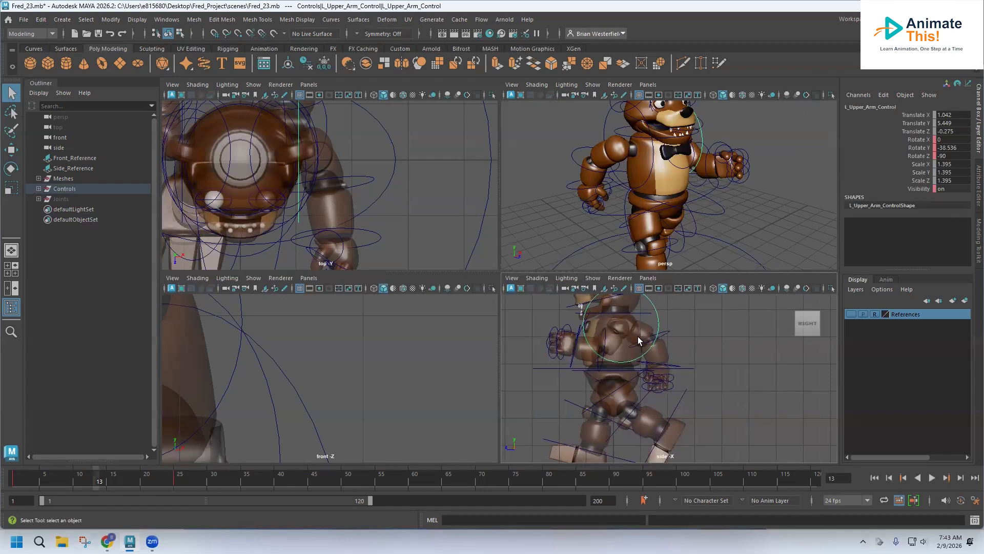
middle_click_drag(638, 336, 629, 362, "alt")
Step: With the Rotate tool, swing the left upper arm in the side view and rotate the left forearm to about -51° Rotate X
left_click(11, 172)
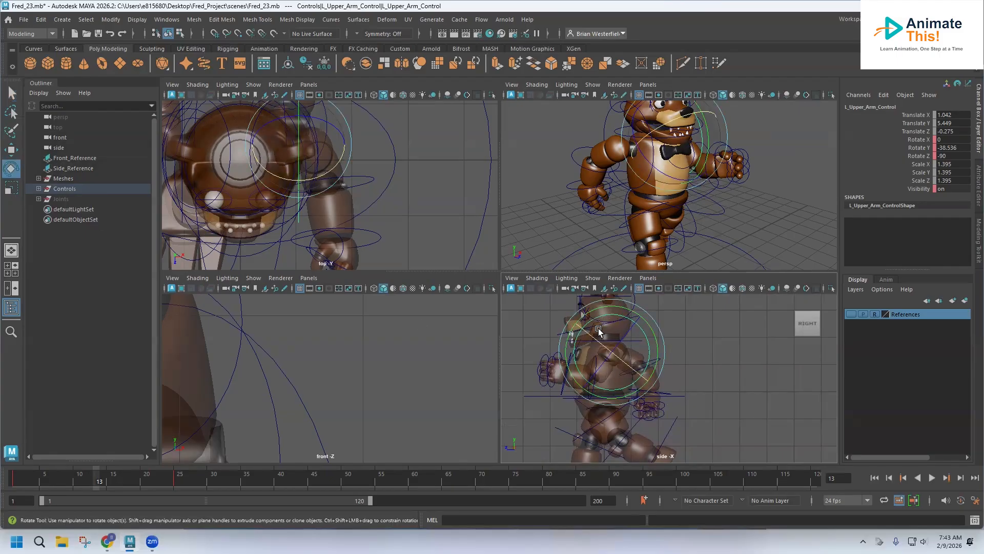
left_click_drag(598, 328, 573, 375)
left_click_drag(714, 168, 726, 152, "alt")
left_click(727, 153)
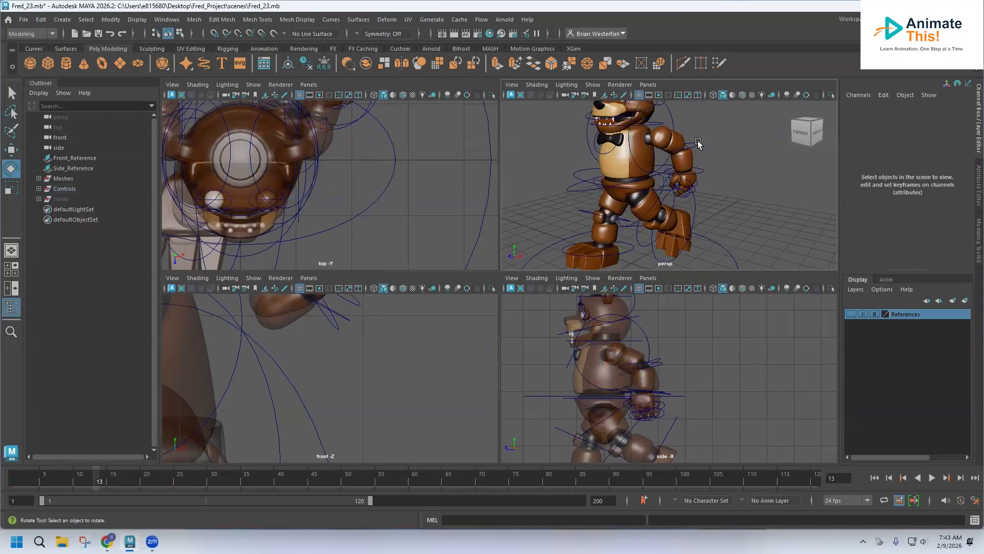
left_click(698, 141)
left_click_drag(653, 129, 650, 128)
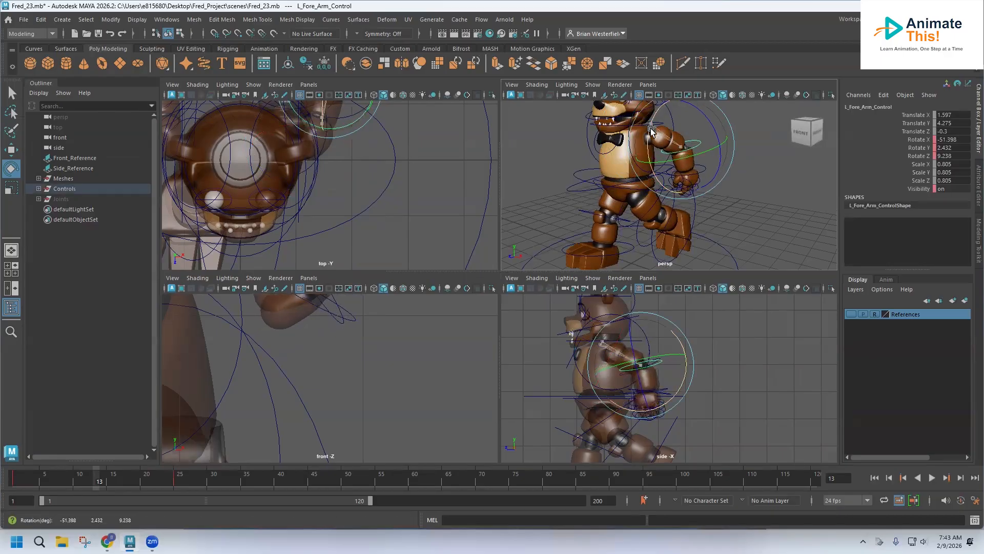
left_click_drag(569, 154, 599, 135, "alt")
Step: Rotate the right upper arm to about -31° Rotate Y and bend the right forearm to about -54° Rotate X
left_click(604, 128)
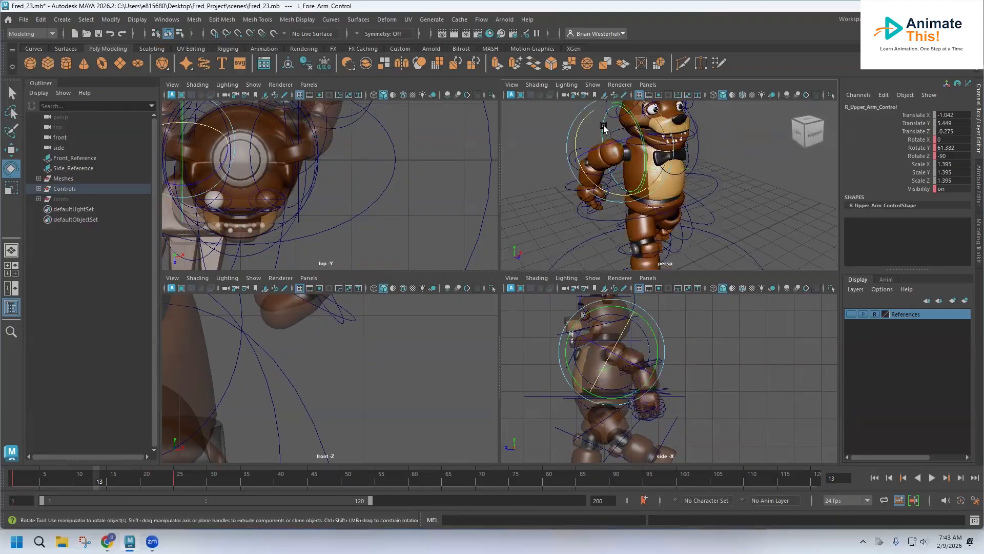
left_click_drag(641, 315, 694, 418)
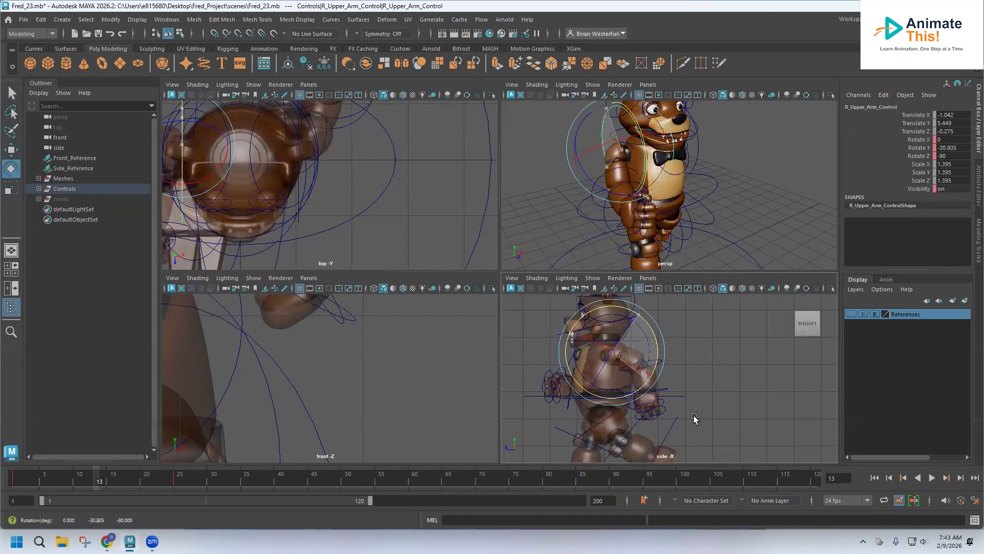
left_click_drag(633, 230, 600, 163, "alt")
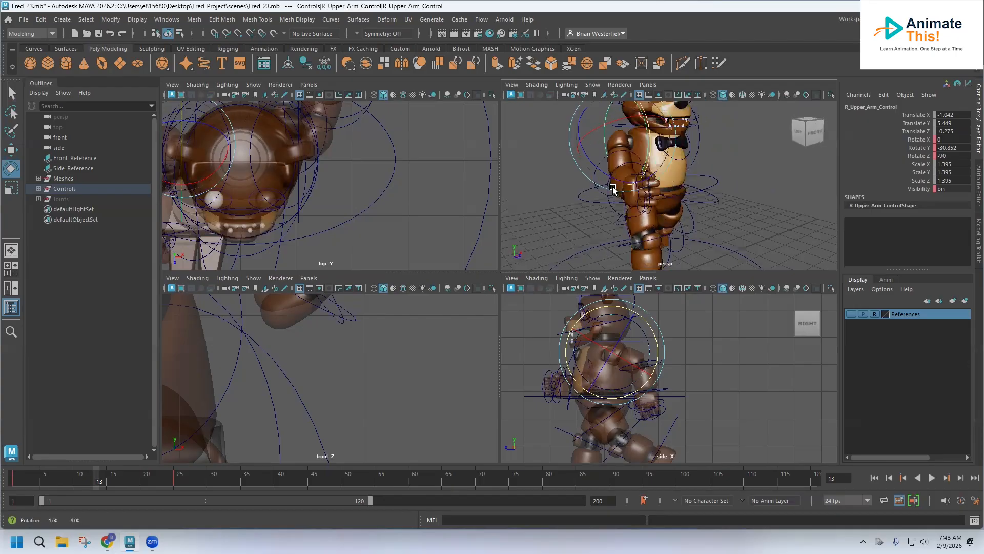
left_click(590, 181)
left_click(621, 164)
left_click_drag(621, 164, 645, 160)
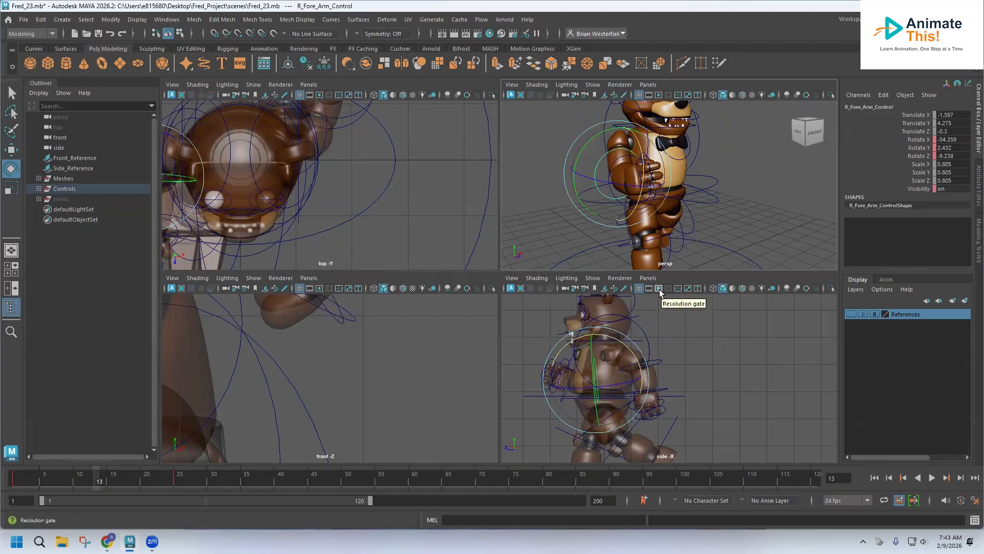
left_click(605, 115)
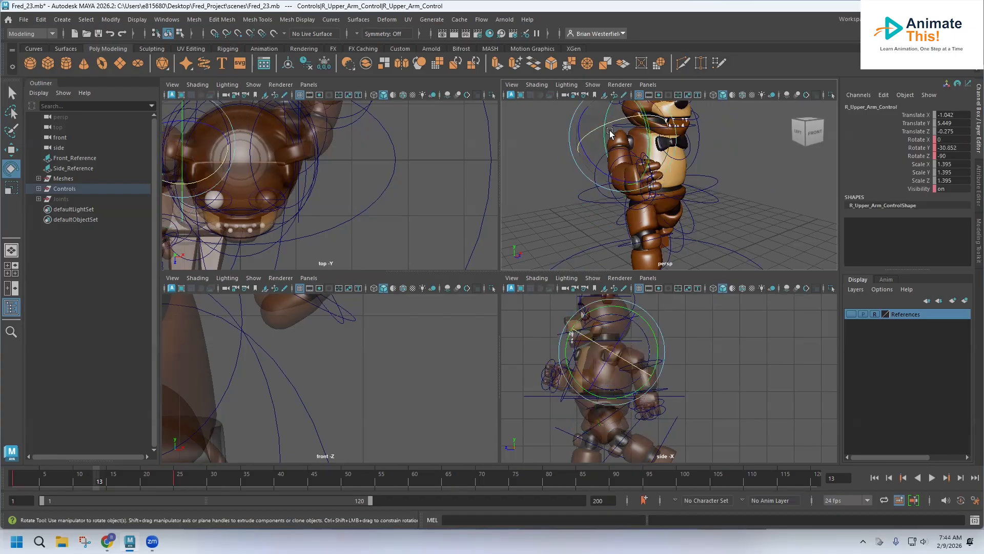
left_click_drag(649, 140, 654, 130)
middle_click_drag(694, 212, 667, 156, "alt")
left_click_drag(668, 155, 572, 152, "alt")
Step: Rotate the right top leg control forward to about 37° Rotate X in the side view
left_click(588, 145)
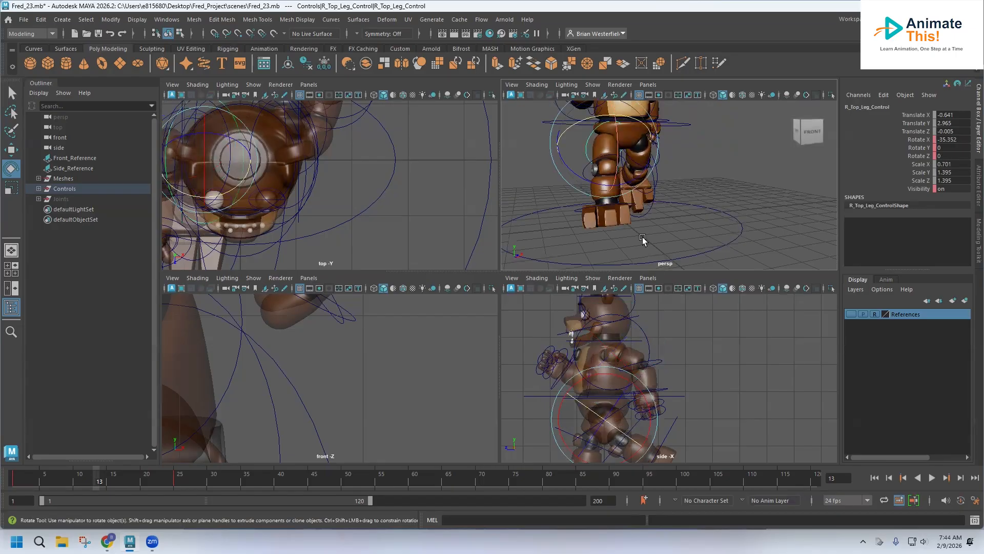
middle_click_drag(649, 401, 636, 327, "alt")
left_click_drag(636, 327, 560, 396)
left_click_drag(728, 154, 648, 151, "alt")
left_click_drag(727, 177, 763, 169, "alt")
left_click_drag(684, 147, 707, 117, "alt")
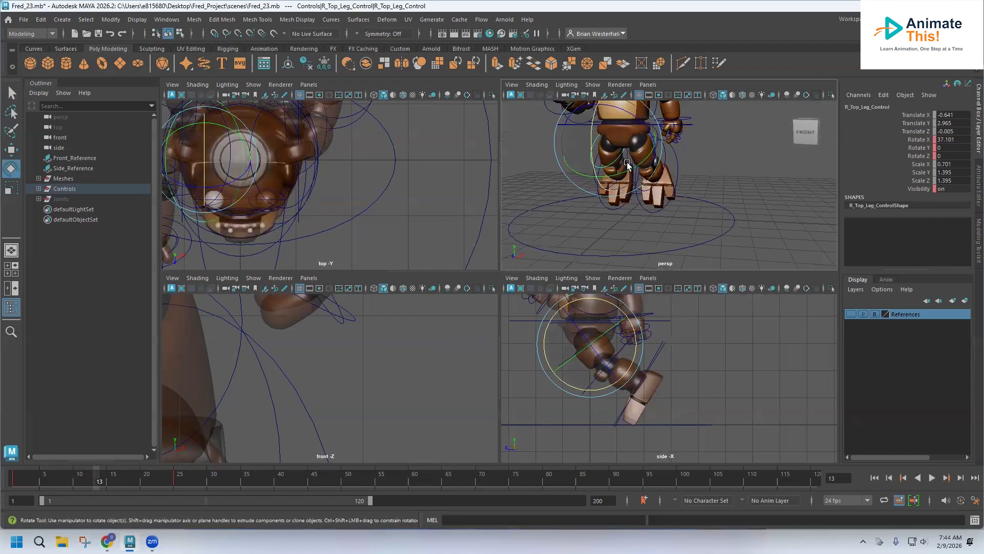
Step: Select the left foot control and rotate it to about 2° Rotate X in the side view
left_click(626, 165)
left_click(631, 168)
left_click_drag(607, 308, 630, 345)
left_click(527, 397)
left_click_drag(574, 359, 577, 361)
left_click_drag(706, 188, 679, 203, "alt")
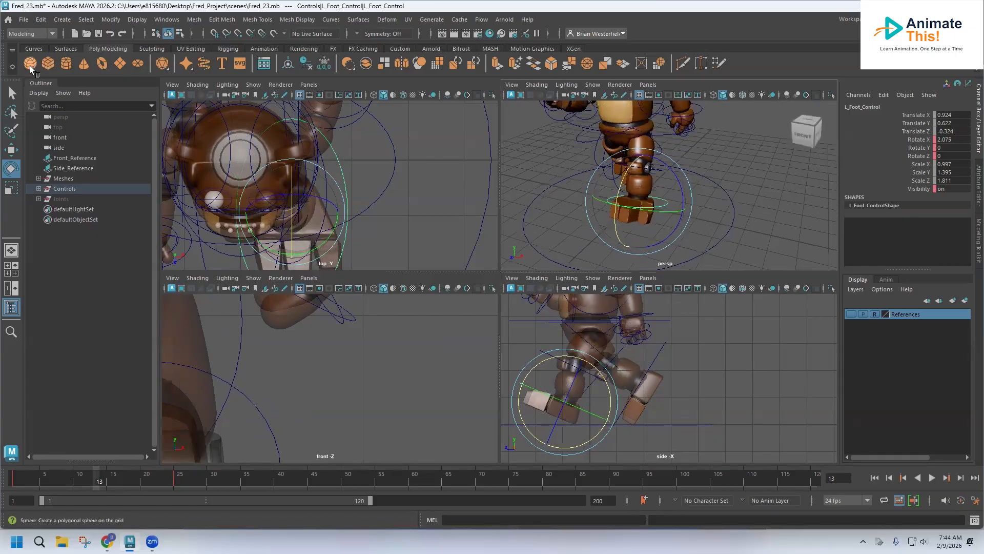
Step: Switch to the Select tool and click through the hand and leg controls to inspect their values
left_click(11, 93)
left_click(659, 167)
left_click_drag(685, 156, 664, 155, "alt")
left_click(671, 146)
left_click(701, 159)
left_click(693, 134)
left_click(663, 155)
left_click_drag(560, 157, 630, 179, "alt")
left_click(644, 186)
left_click(606, 181)
left_click(609, 181)
scroll(610, 180, "up", 3)
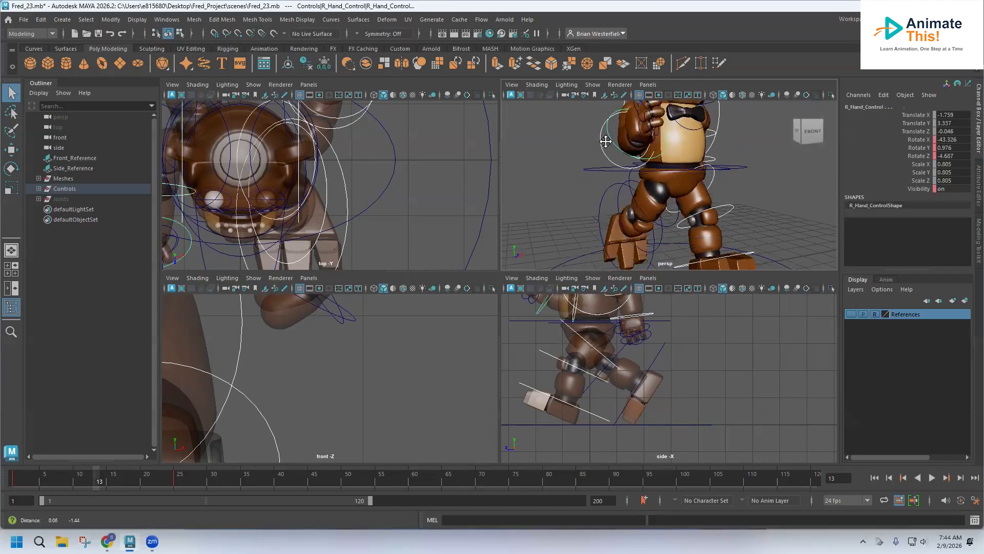
Step: Select the right foot control and set a keyframe on it at frame 13
left_click(615, 176)
left_click(598, 180)
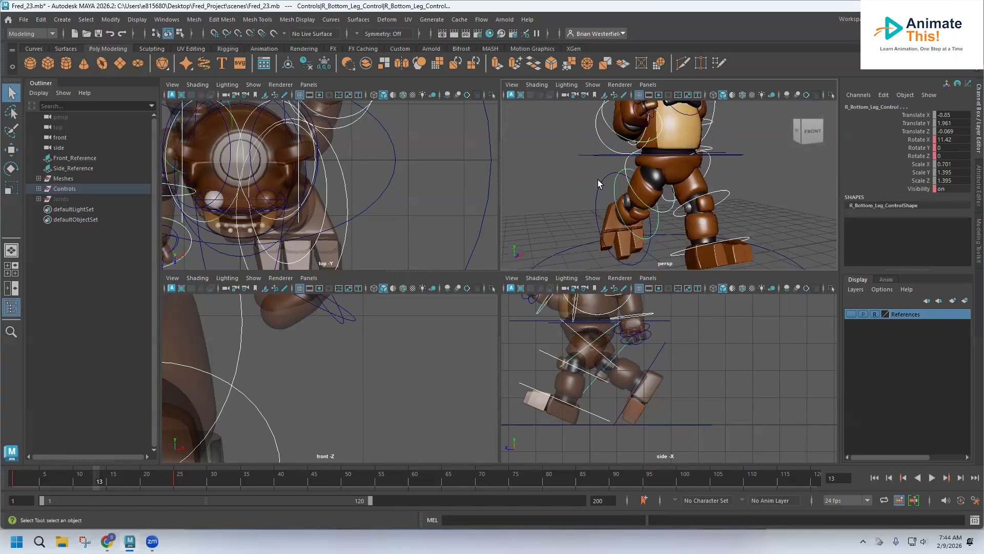
left_click(598, 182)
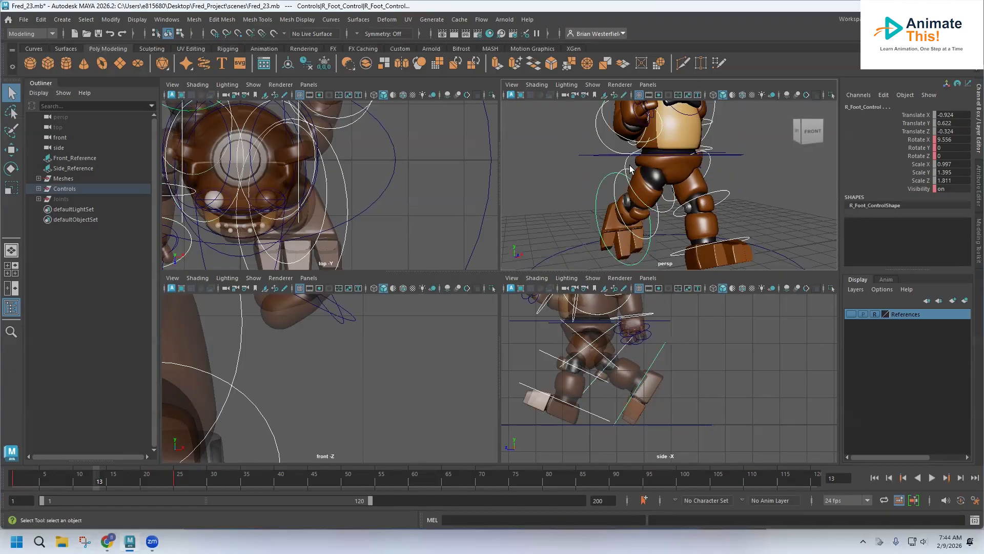
scroll(647, 163, "down", 3)
key("s")
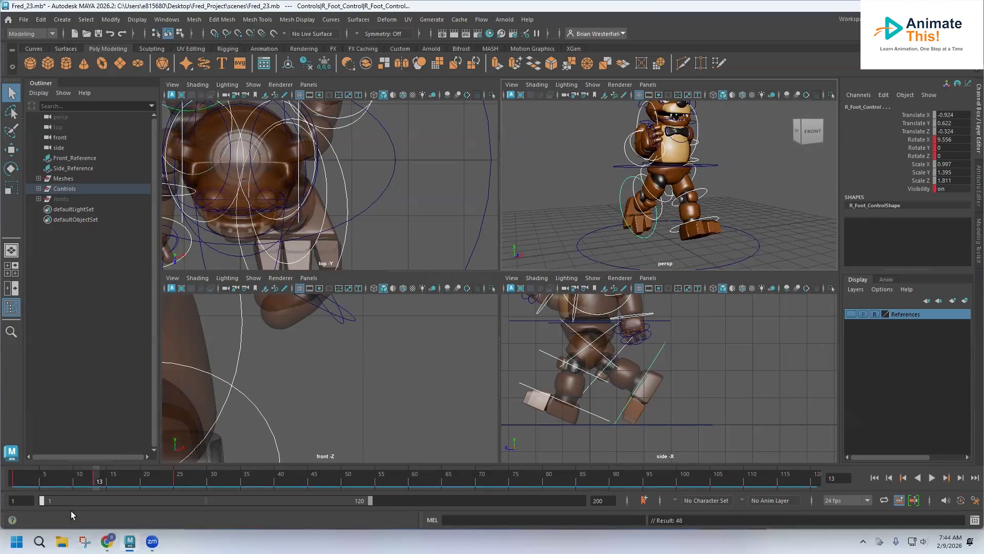
Step: Play back the animation and stop at frame 1
key("alt+v")
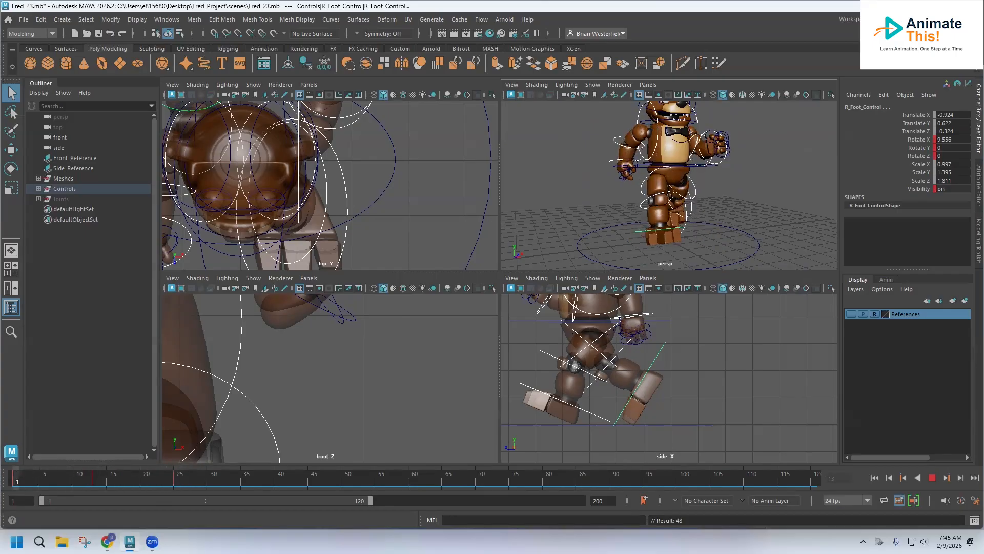
left_click(16, 480)
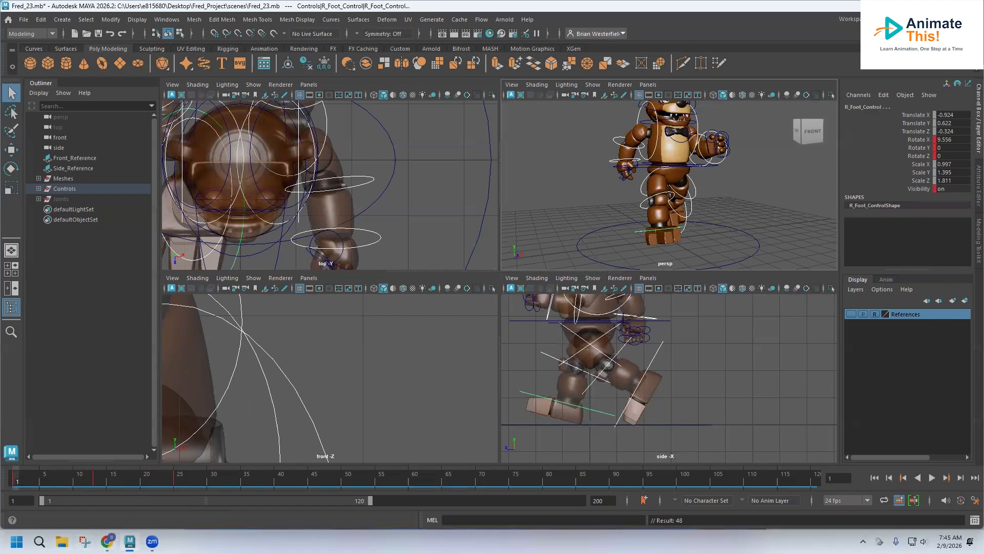
Step: Open the walkcycle.png reference image from the Downloads folder
key("super+e")
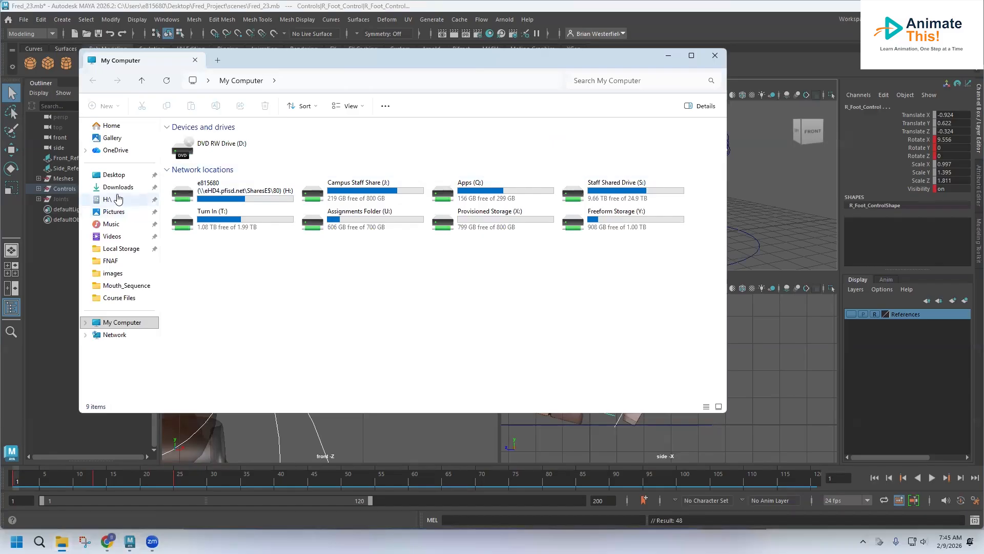
left_click(117, 187)
left_click(194, 165)
double_click(194, 165)
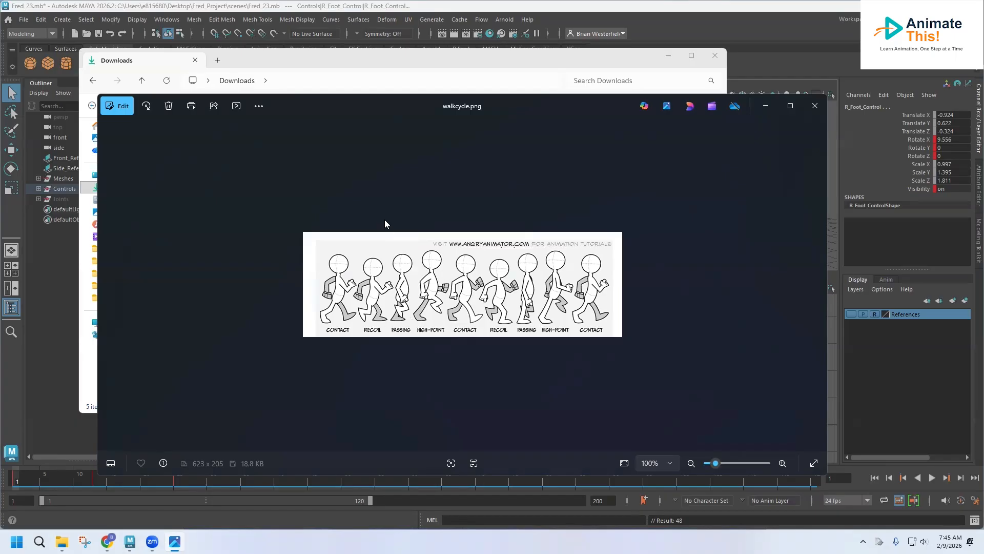
Step: Set the current time to frame 7 and compare the pose with the walkcycle reference image
left_click(496, 3)
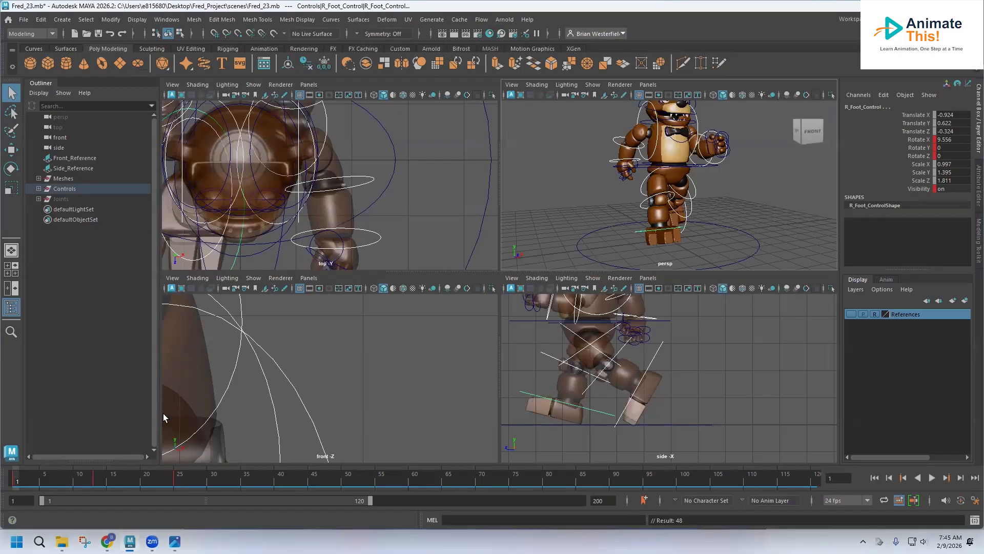
left_click_drag(17, 478, 53, 481)
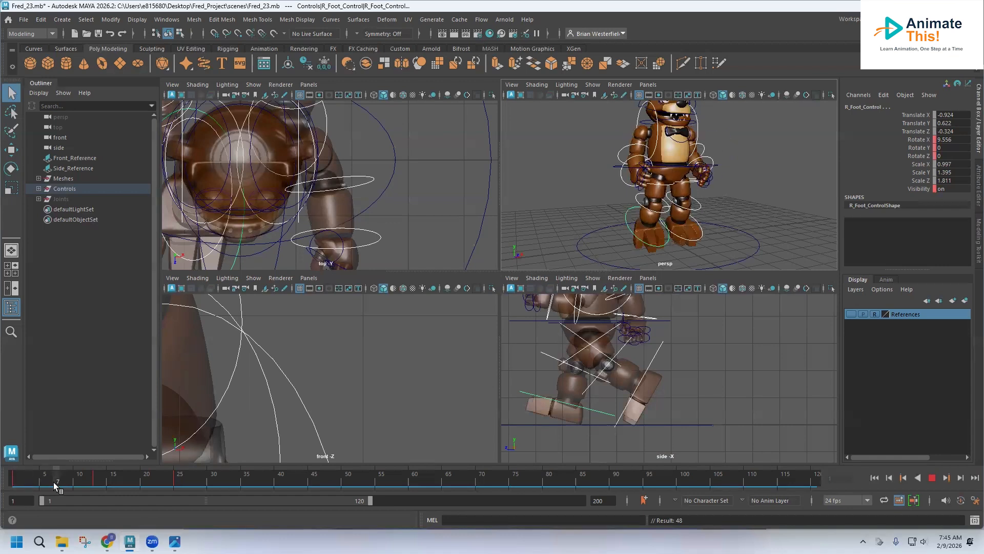
left_click(175, 541)
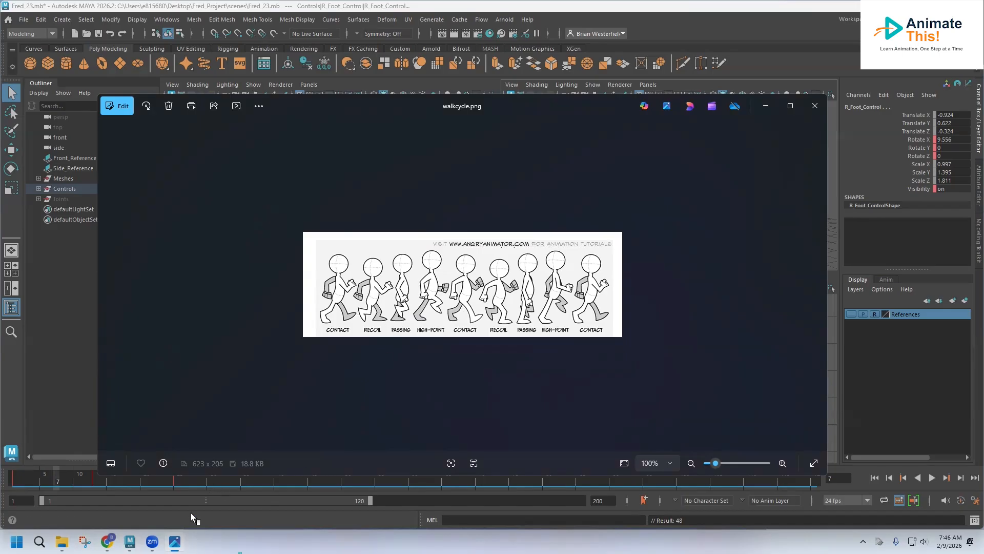
left_click(328, 4)
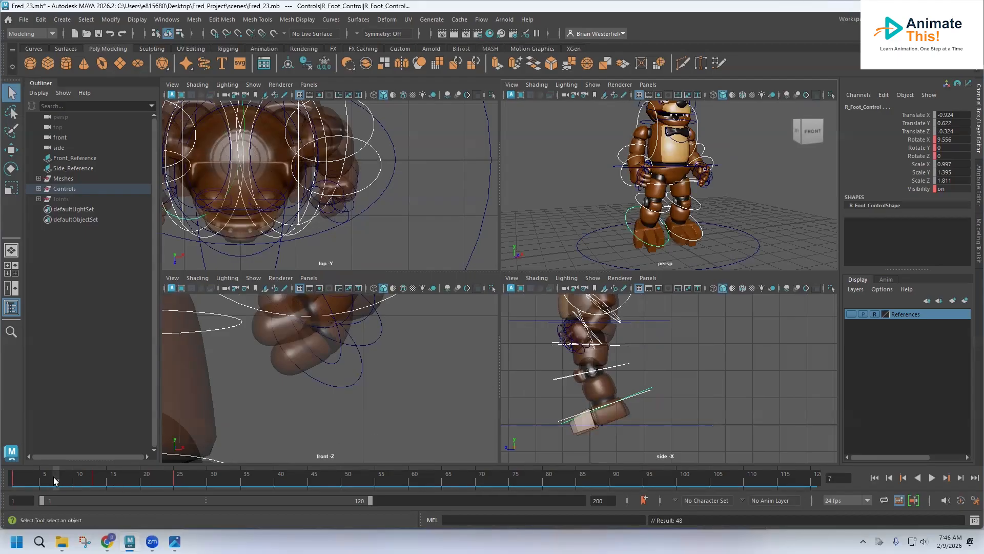
Step: Replay the walk animation from frame 1 with the root control selected
key("alt+v")
left_click_drag(130, 487, 104, 482)
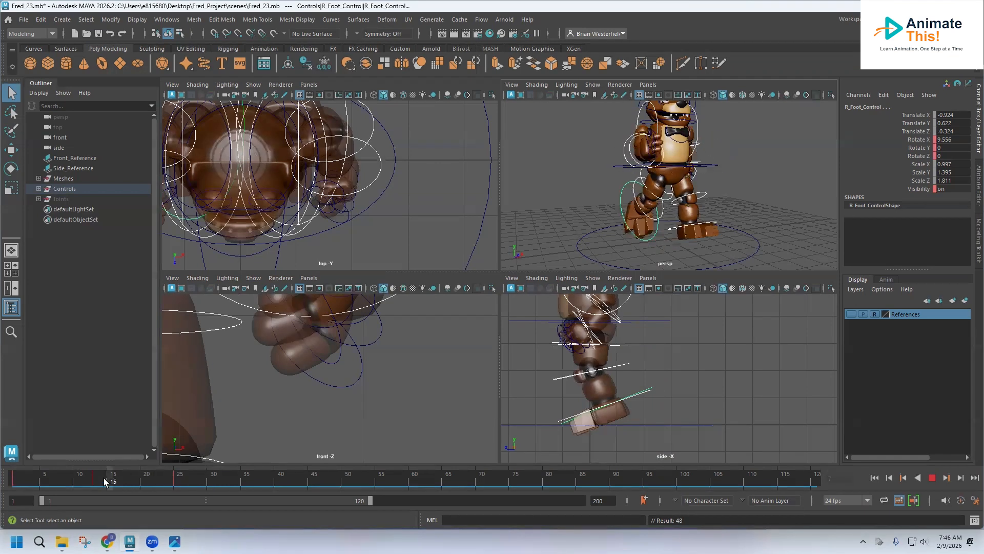
left_click_drag(165, 474, 6, 466)
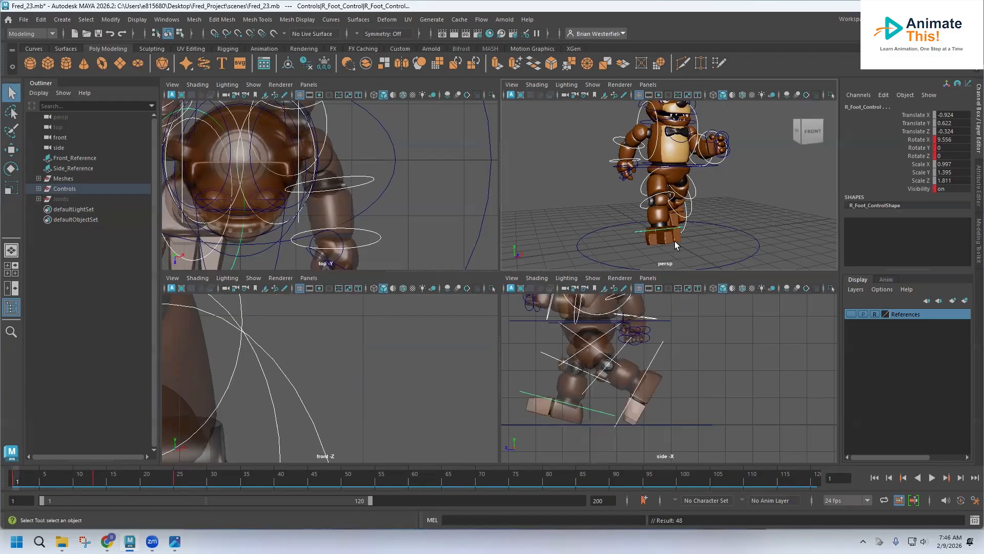
left_click(756, 237)
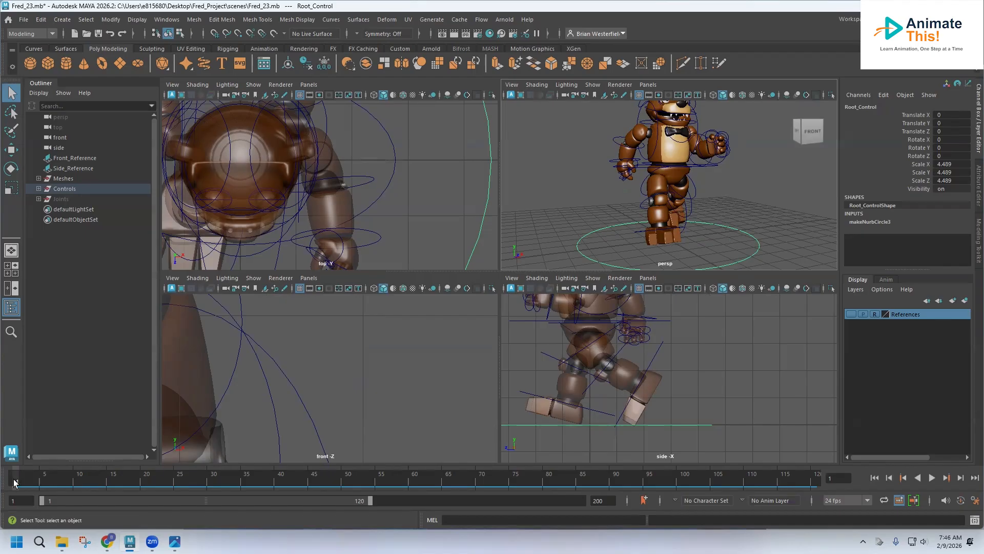
key("alt+v")
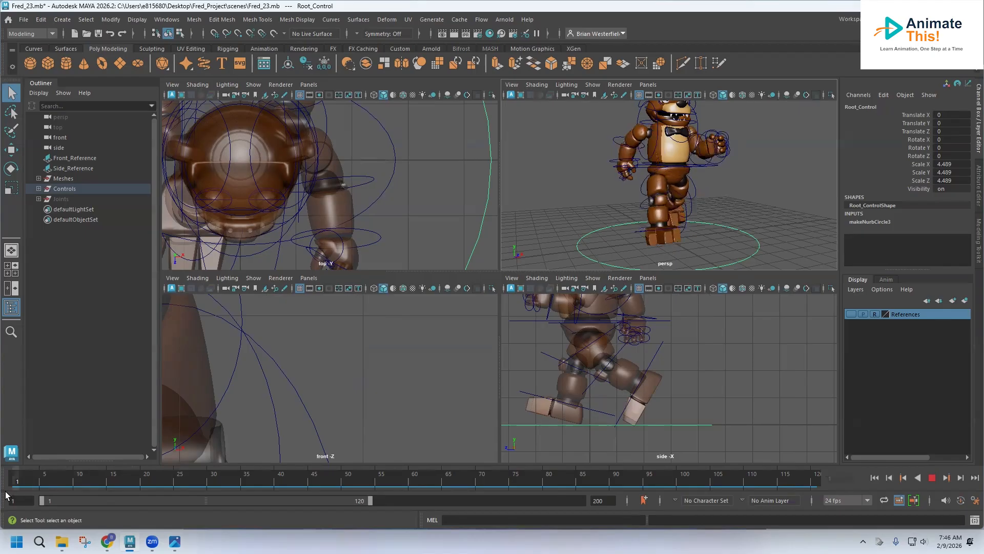
key("alt+v")
Step: Open the Graph Editor and select all of the character's animated leg, arm and hand controls
left_click(160, 20)
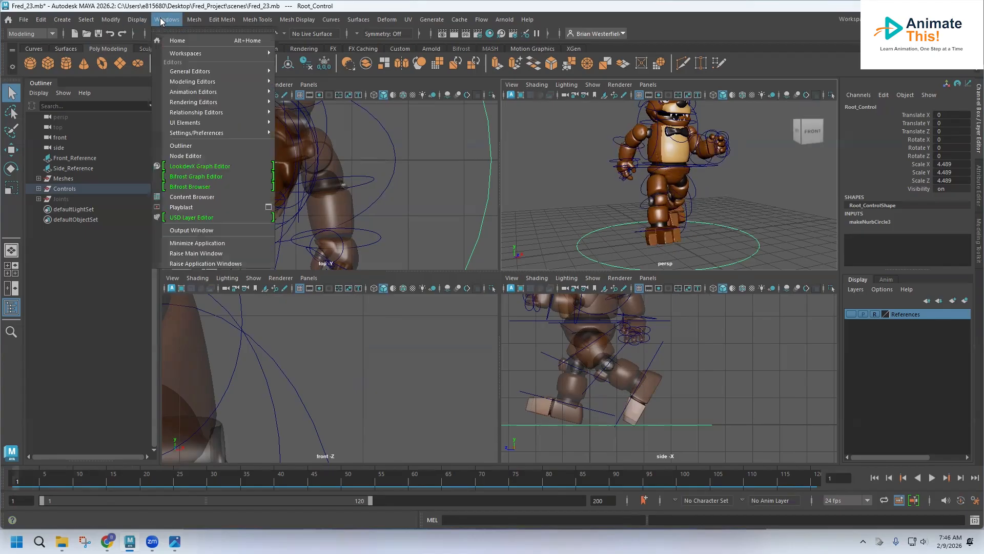
mouse_move(220, 92)
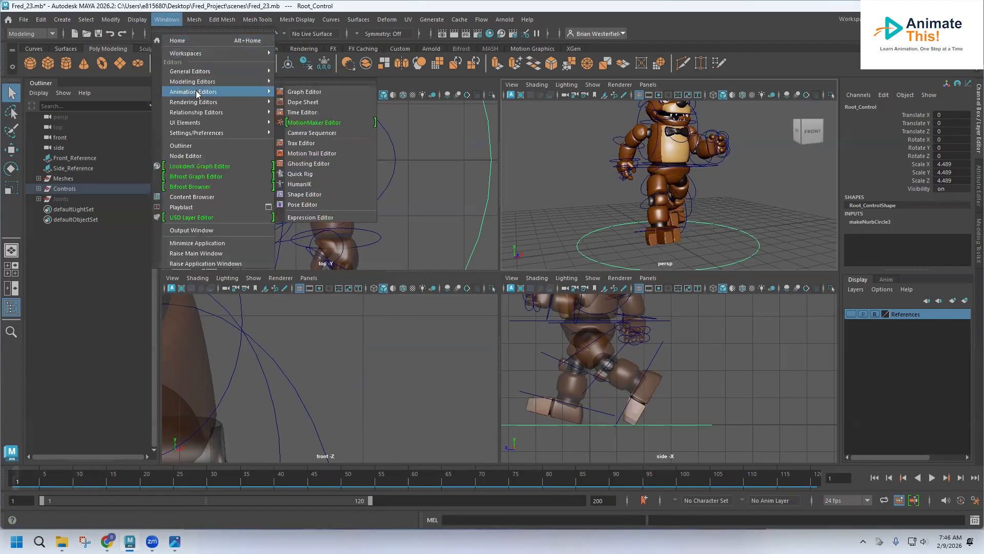
left_click(305, 92)
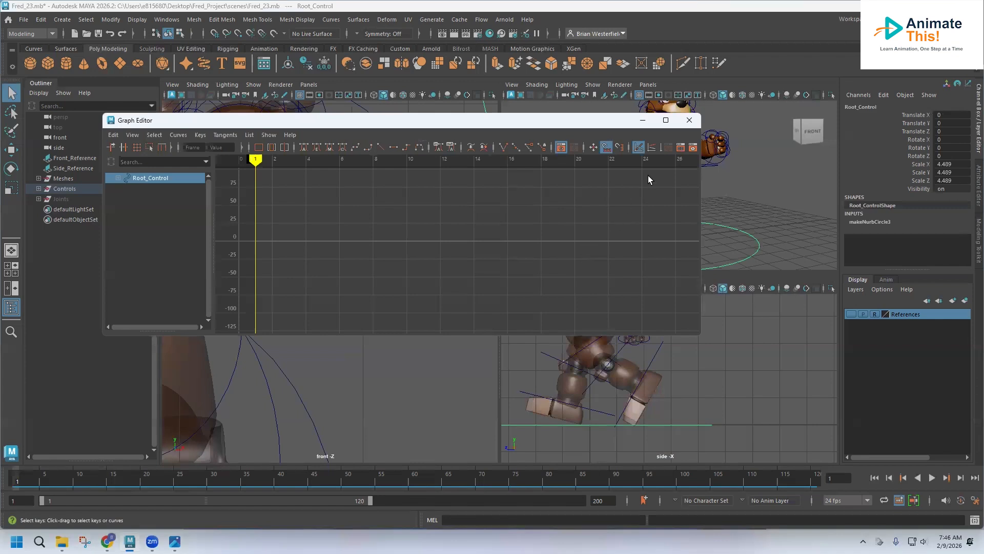
left_click(642, 120)
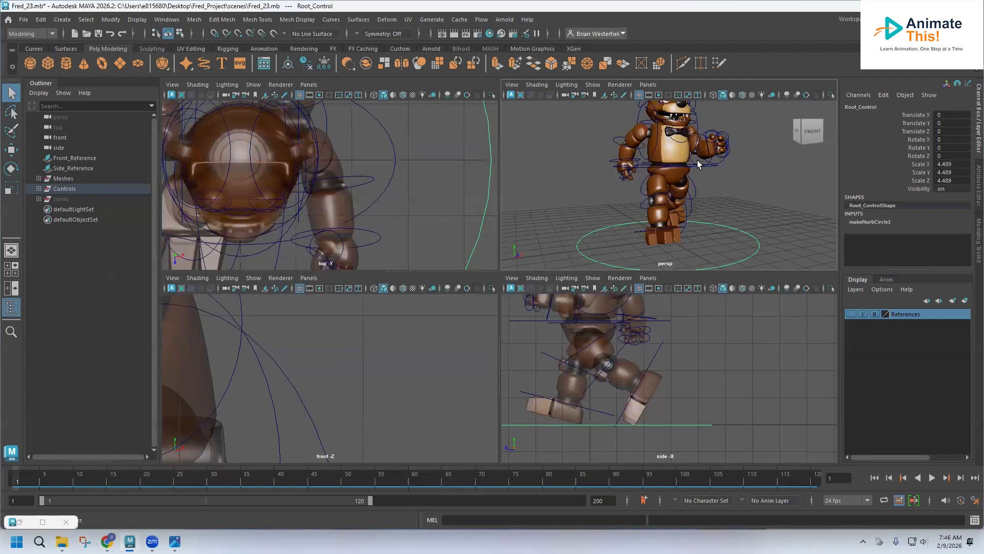
left_click_drag(697, 164, 636, 178, "alt")
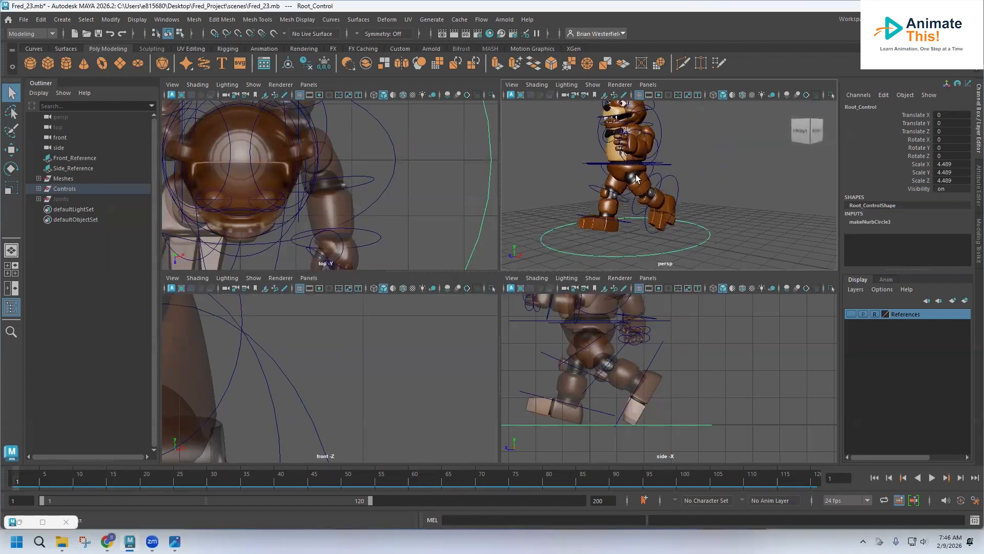
left_click(654, 169)
left_click(661, 179, "shift")
left_click(677, 180, "shift")
left_click_drag(611, 193, 641, 200, "alt")
left_click(638, 187, "shift")
left_click(637, 207, "shift")
left_click(634, 241, "shift")
left_click_drag(633, 241, 652, 189, "alt")
left_click(650, 130, "shift")
left_click(632, 150, "shift")
left_click(625, 176, "shift")
left_click_drag(626, 176, 621, 226, "alt")
left_click(664, 137)
left_click(699, 169, "shift")
left_click(709, 179)
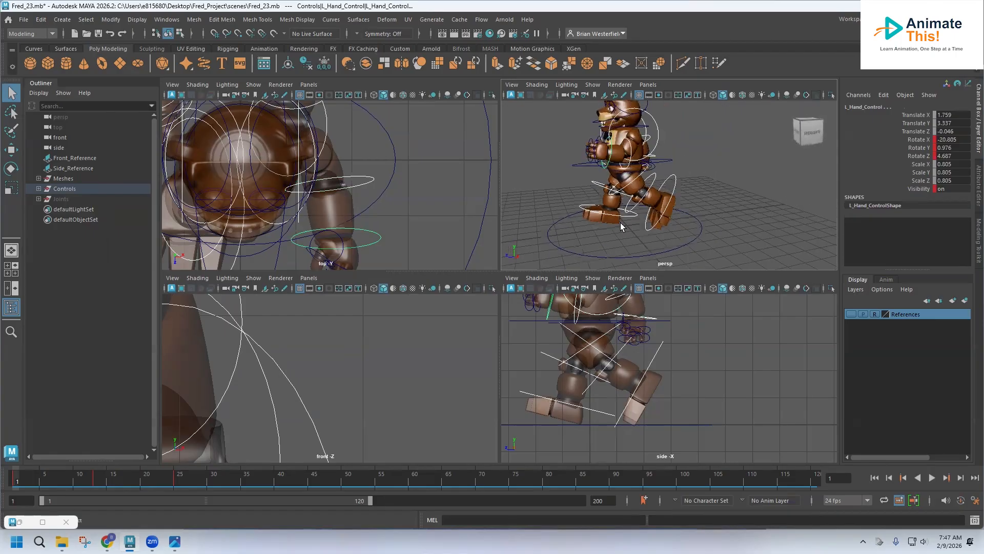
Step: Select all keys of the cycle in the Graph Editor and paste them at frame 25
left_click(42, 521)
scroll(451, 264, "down", 3)
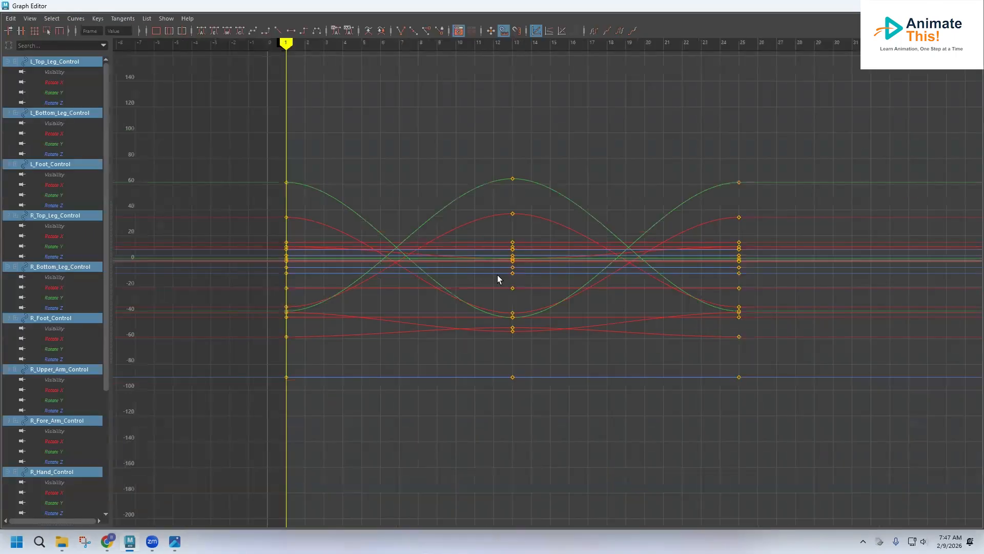
middle_click_drag(497, 275, 436, 259, "alt")
left_click_drag(725, 420, 781, 434)
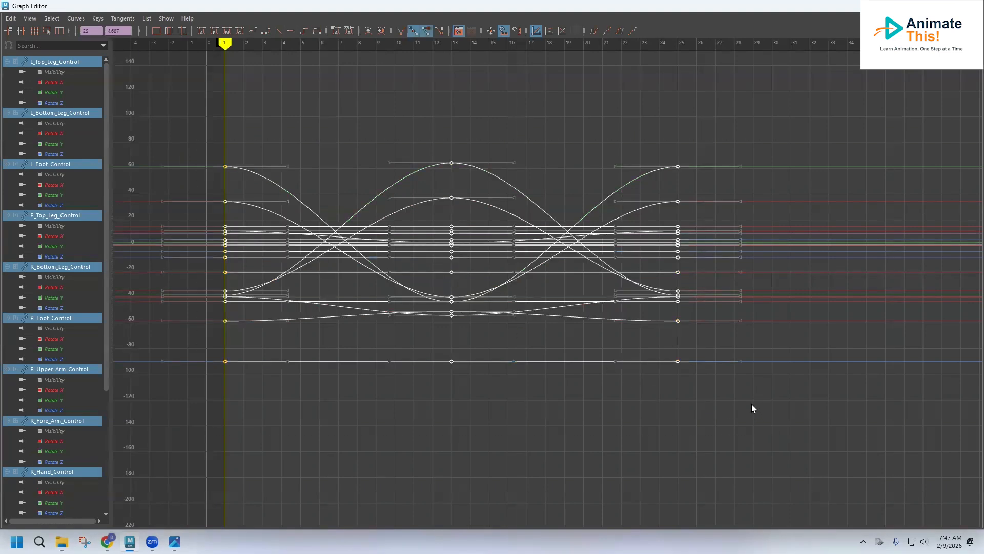
left_click(676, 44)
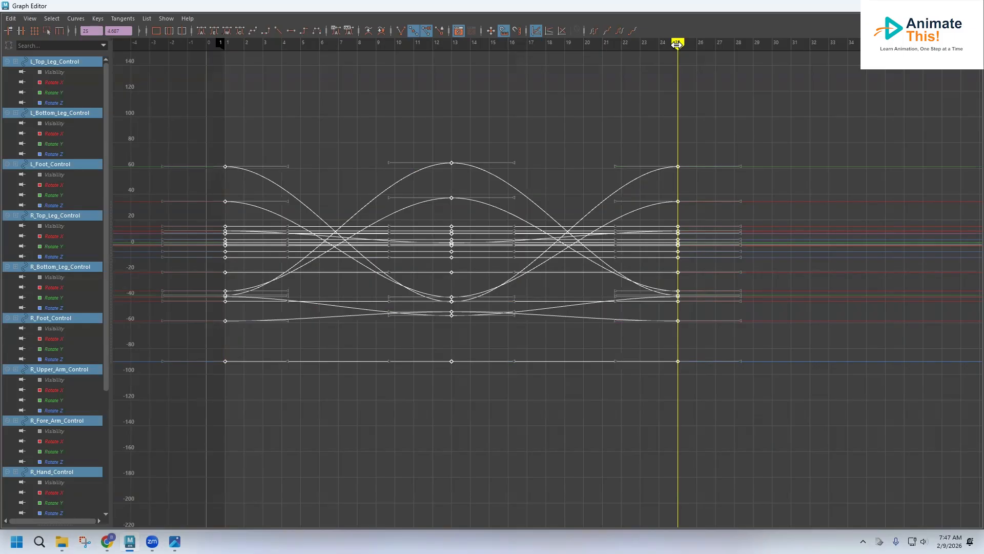
key("ctrl+v")
Step: Paste the copied cycle keys again at frame 49
scroll(644, 272, "down", 3)
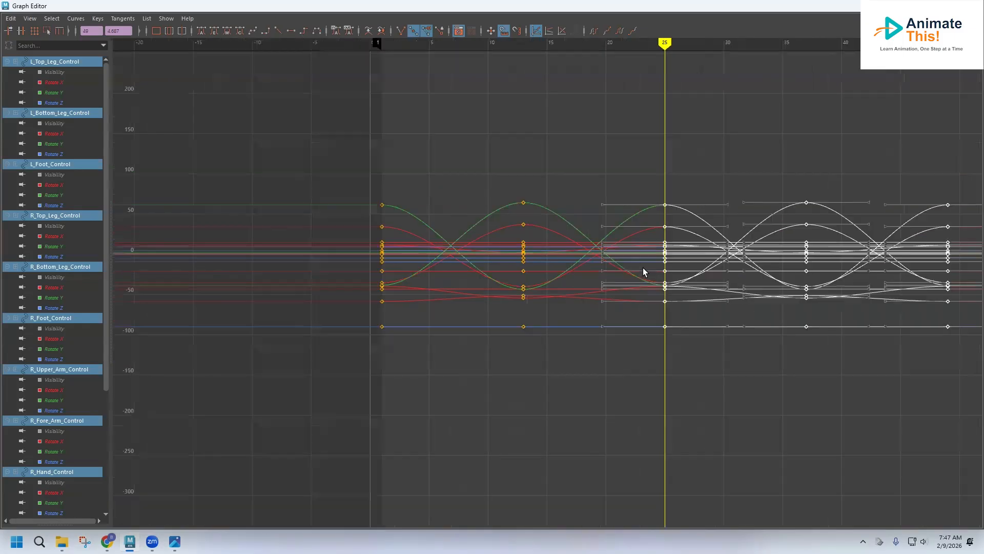
left_click(948, 45)
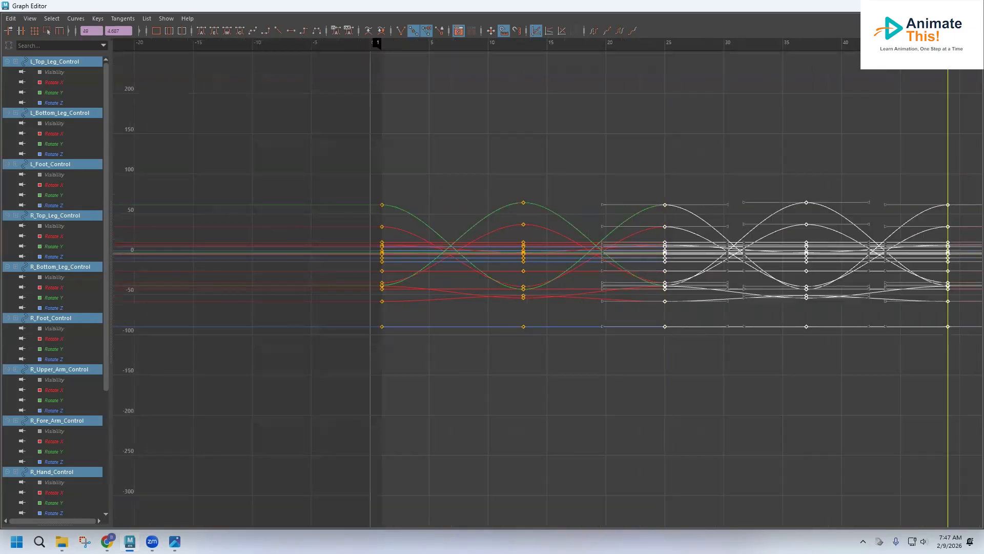
key("ctrl+v")
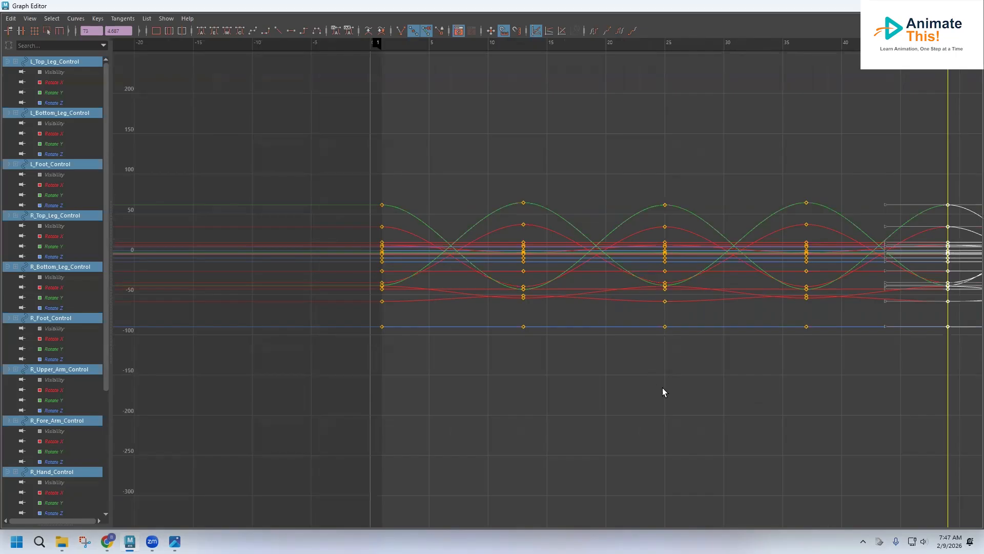
Step: Paste the copied cycle keys once more at frame 73 and close the Graph Editor
middle_click_drag(681, 391, 219, 387, "alt")
middle_click_drag(789, 40, 777, 44, "alt")
left_click(765, 44)
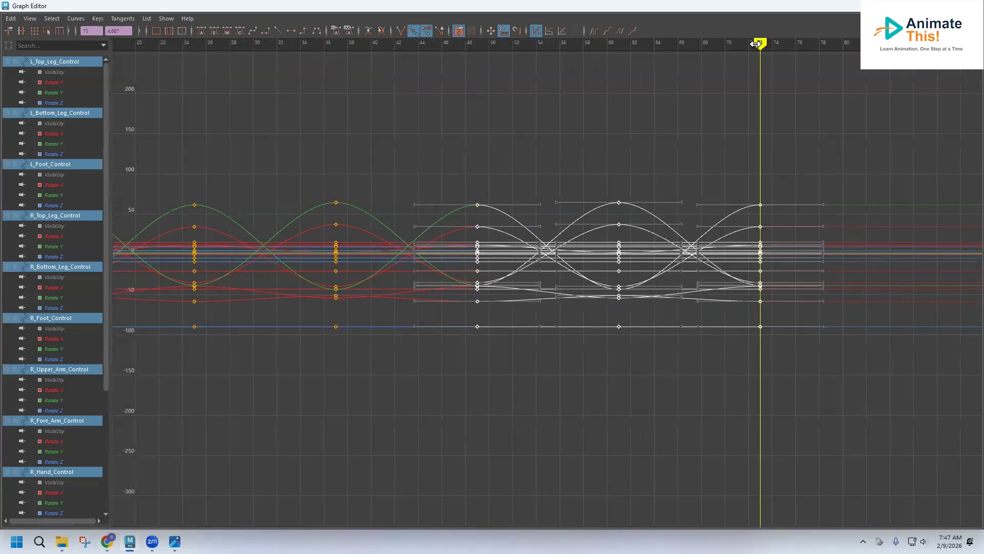
key("ctrl+v")
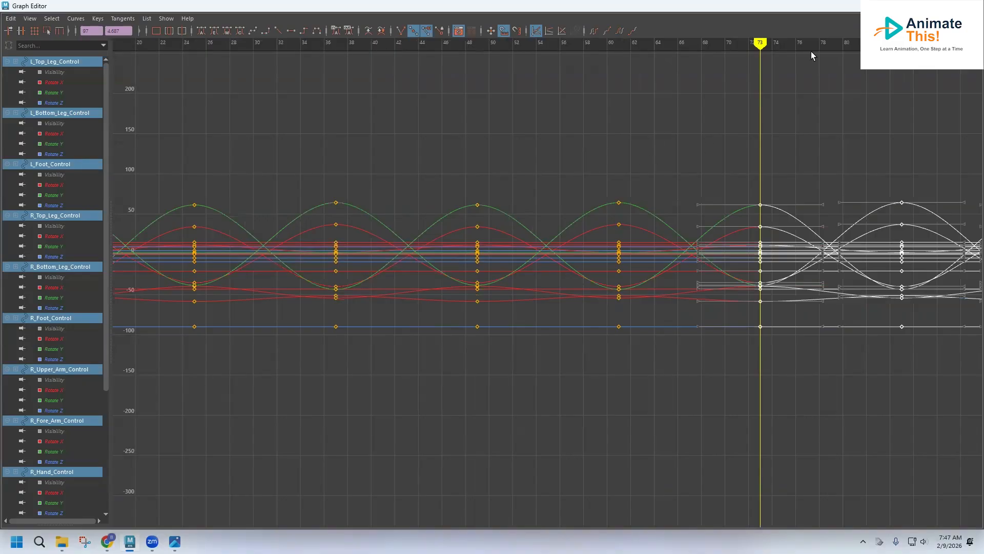
left_click(925, 6)
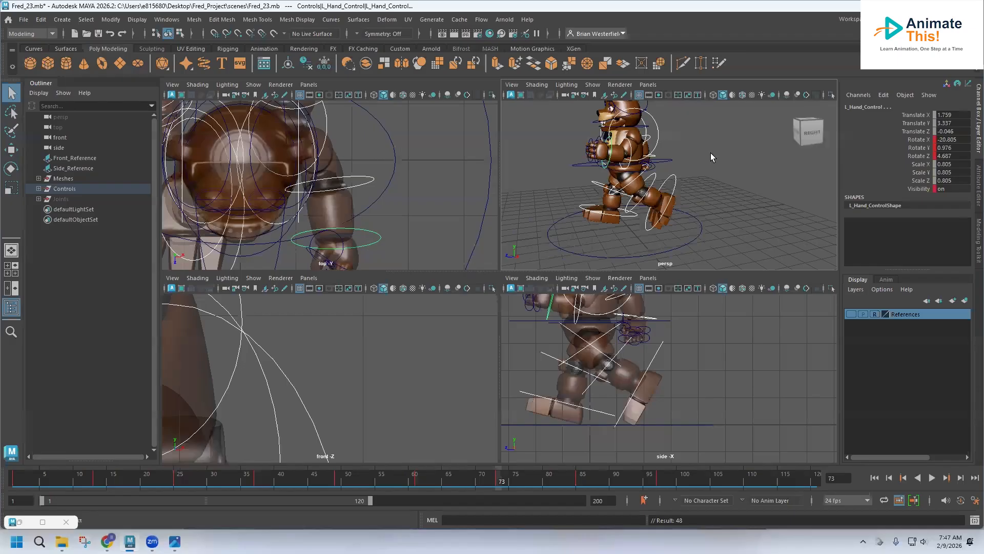
Step: Play back the extended walk animation from frame 1
left_click(15, 480)
key("alt+v")
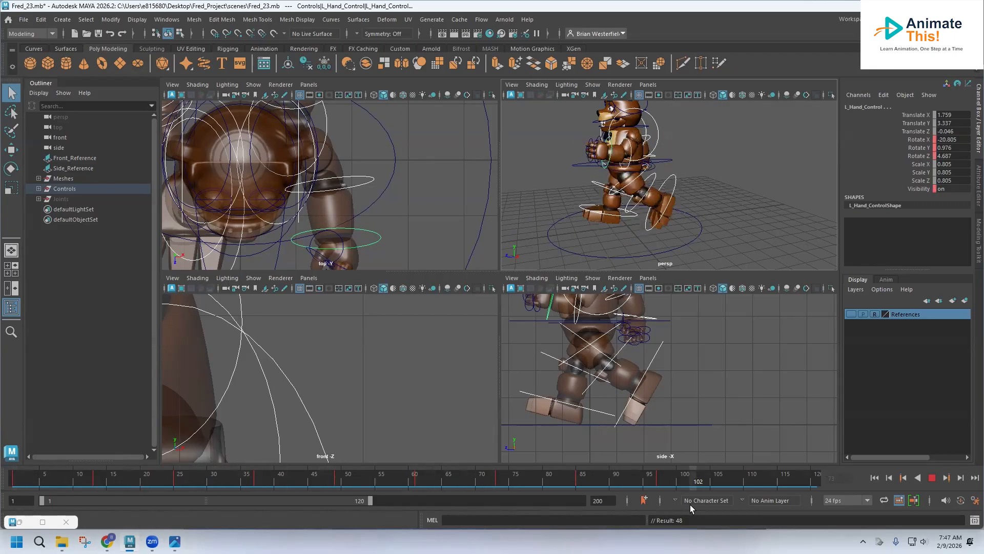
key("Escape")
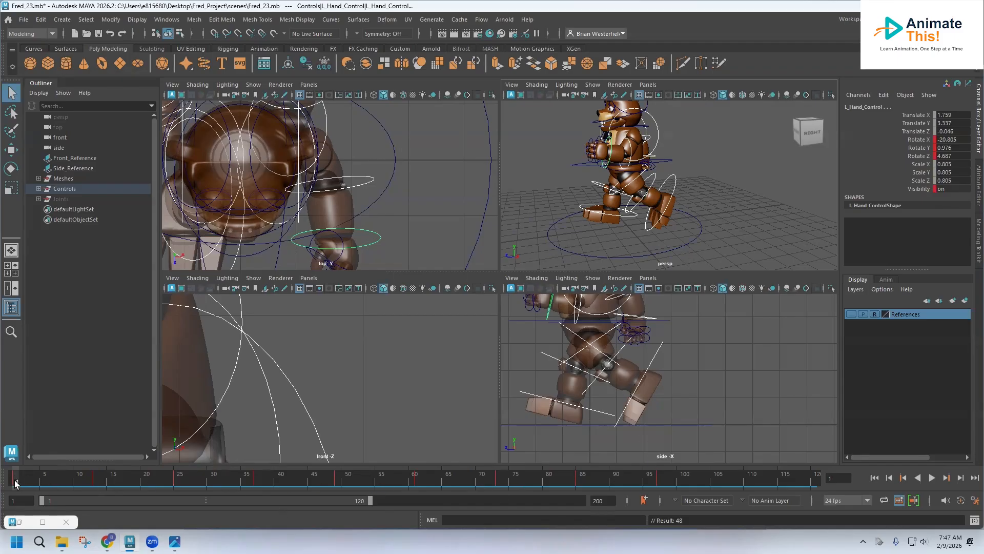
key("alt+v")
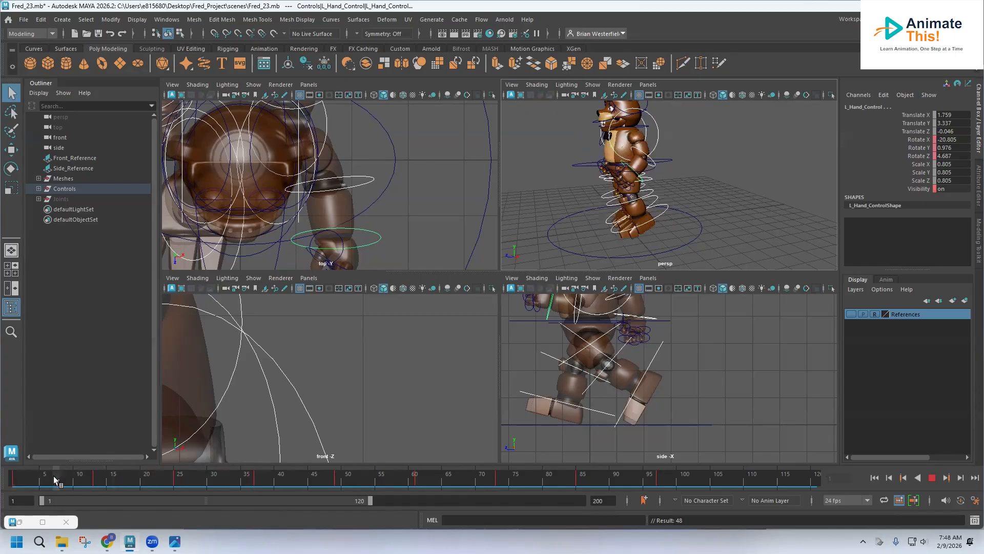
left_click(8, 479)
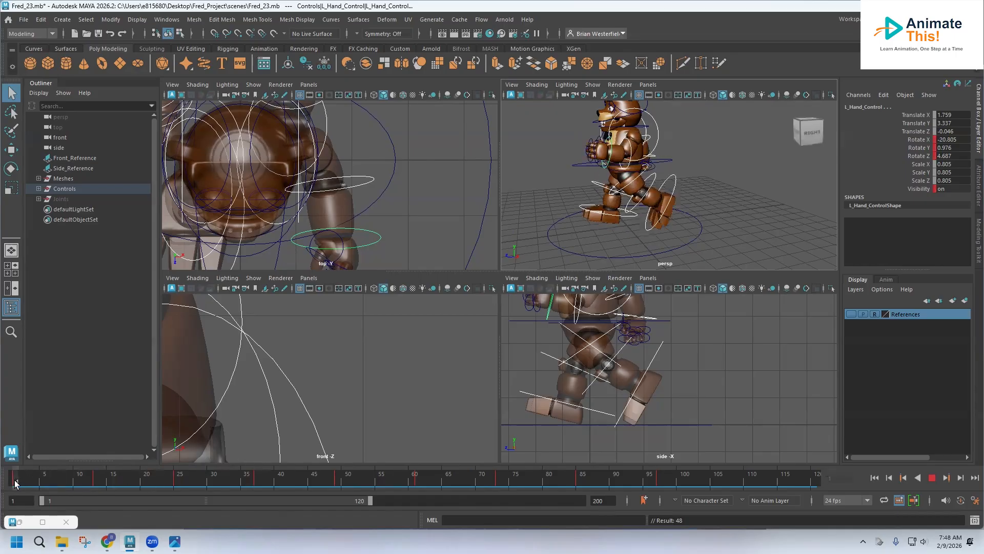
Step: Select the root control and set a keyframe on it at frame 1
left_click(565, 249)
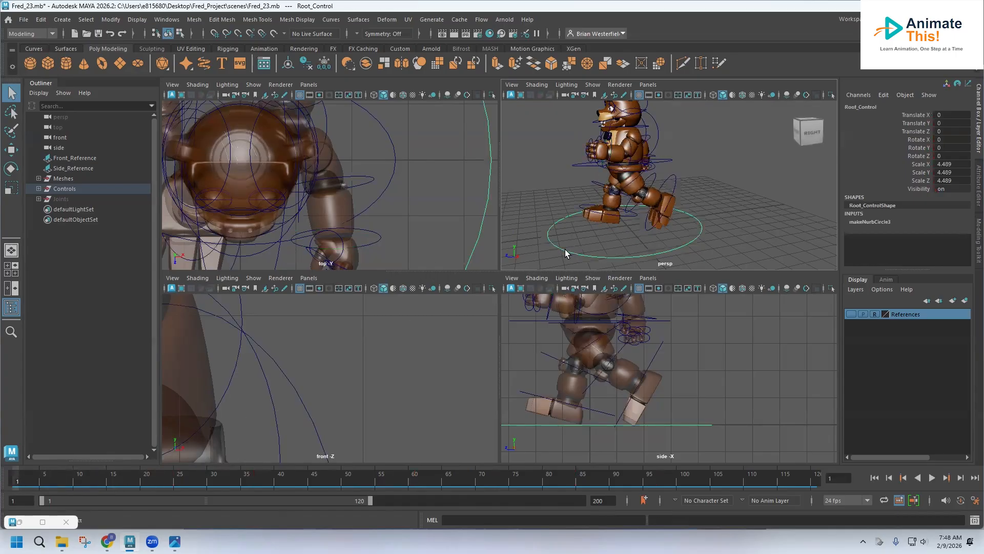
scroll(583, 382, "down", 2)
middle_click_drag(582, 384, 638, 413, "alt")
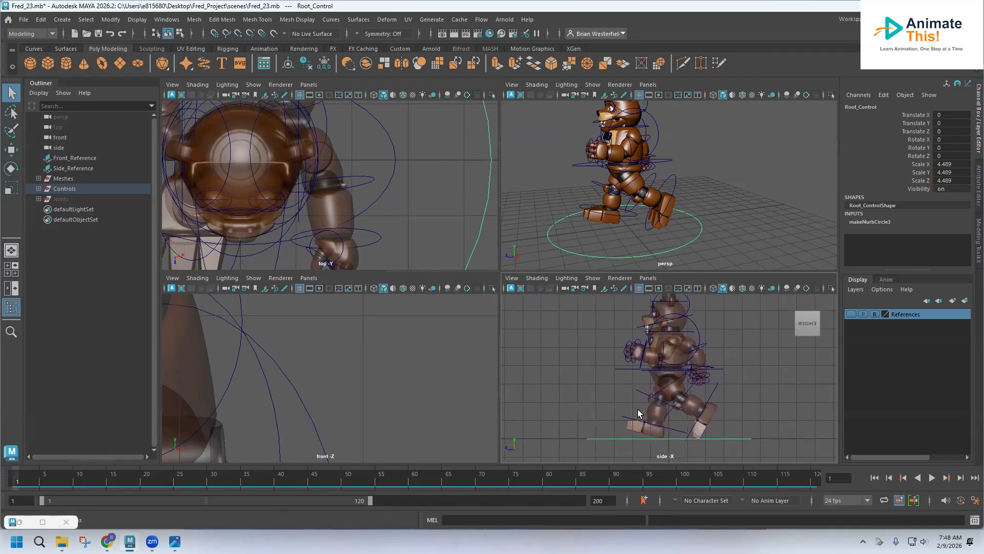
key("s")
Step: Play the animation and set the current time to frame 25
key("alt+v")
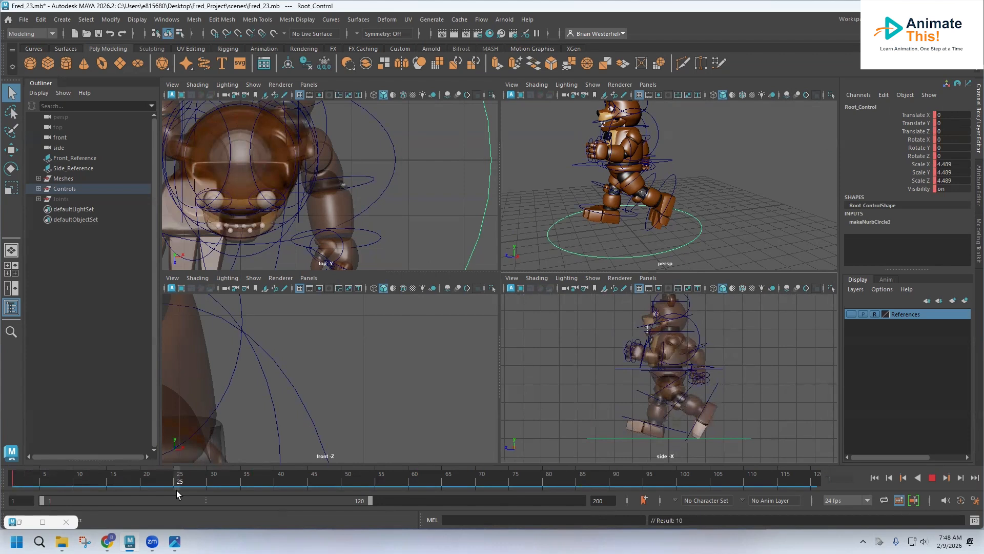
key("alt+v")
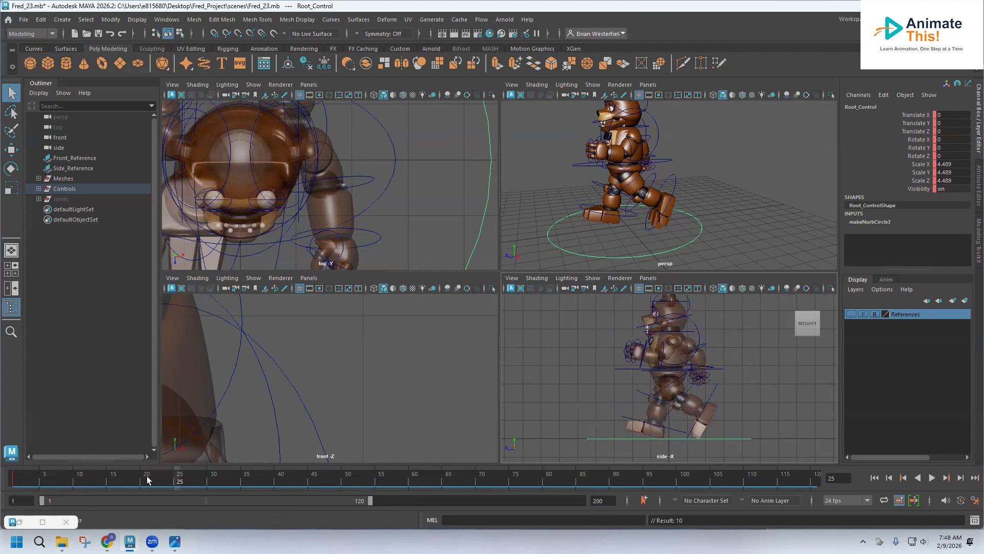
key("alt+v")
left_click_drag(31, 485, 10, 483)
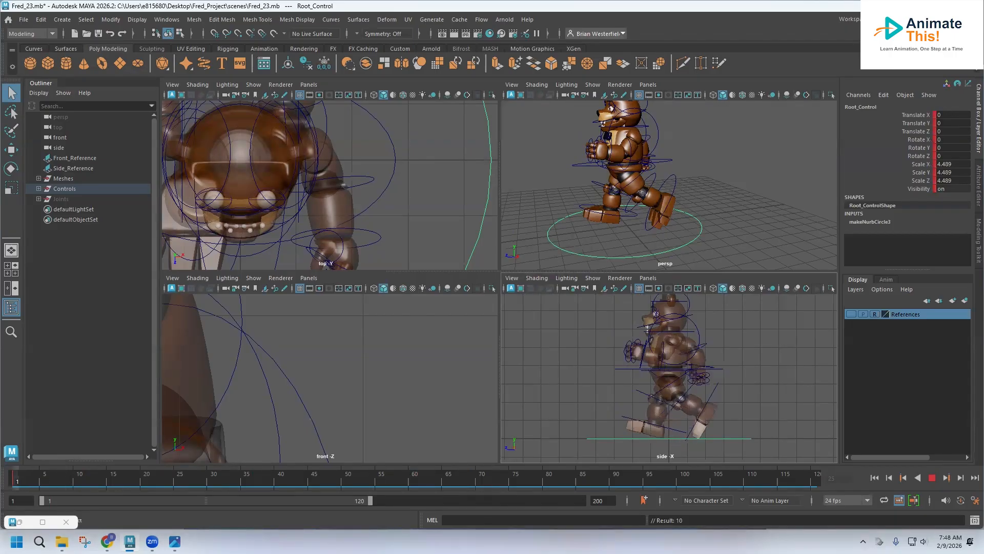
key("alt+v")
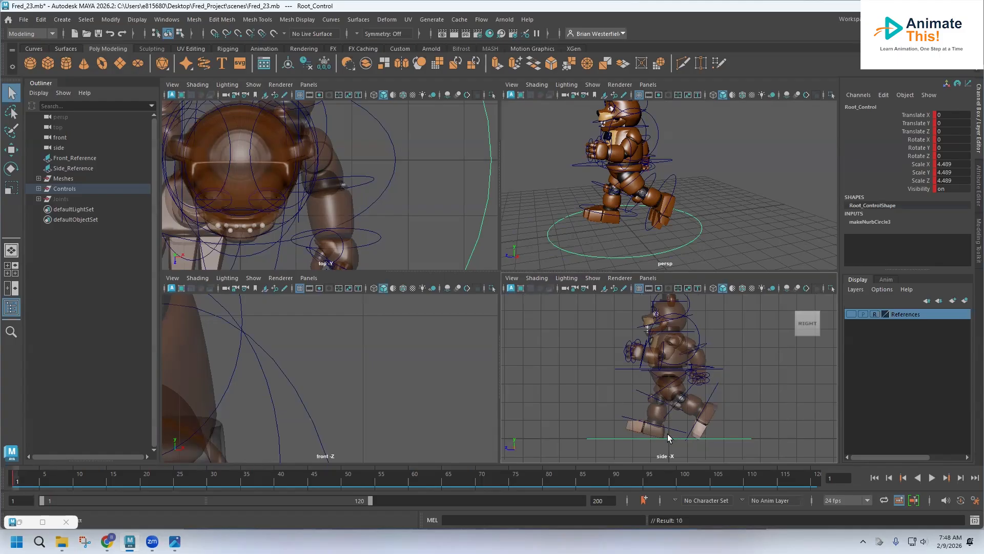
key("alt+v")
left_click_drag(171, 485, 177, 485)
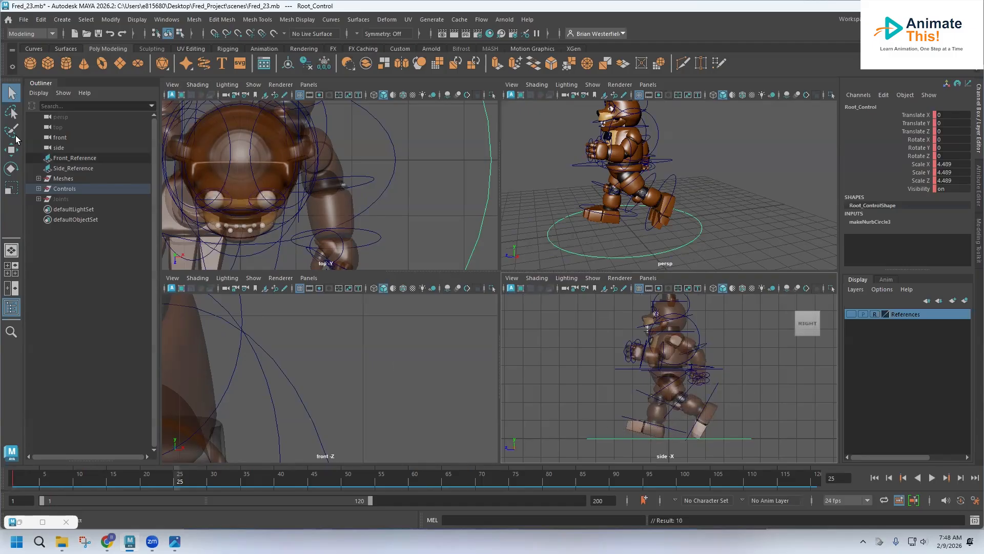
Step: Move the root control forward to Translate Z about 2.02 and key it at frame 25
left_click(11, 150)
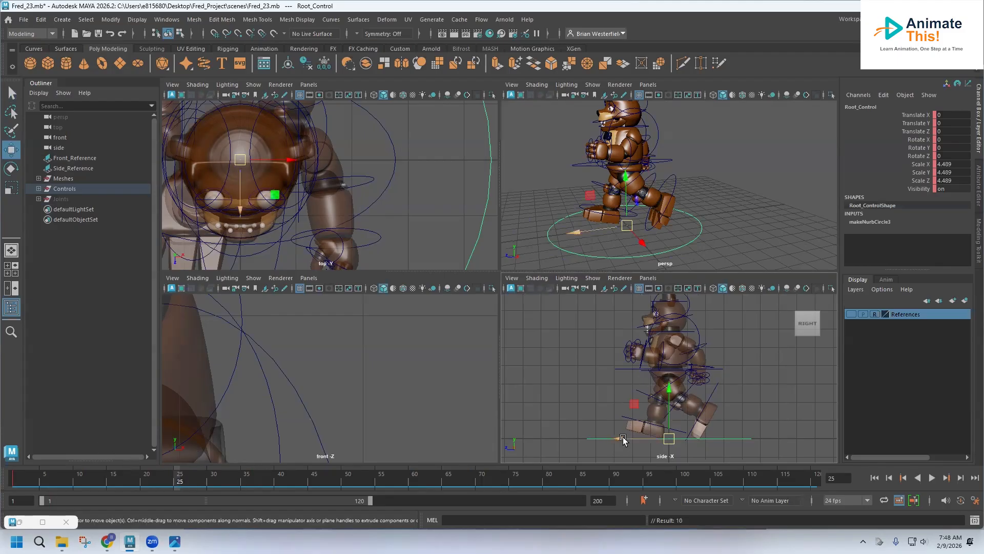
left_click_drag(616, 441, 580, 440)
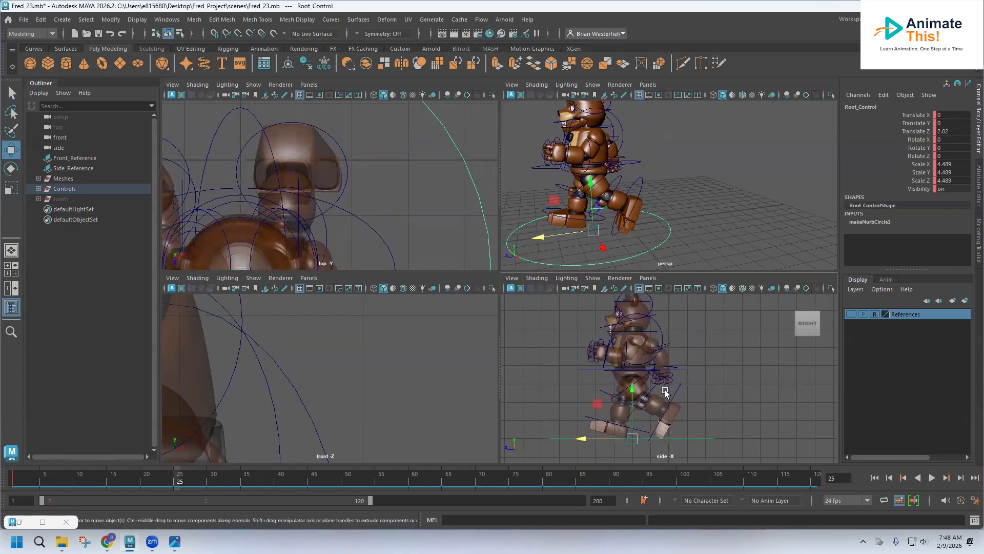
key("s")
Step: Scrub and play the timeline from the start to preview the forward root motion
left_click_drag(178, 481, 43, 488)
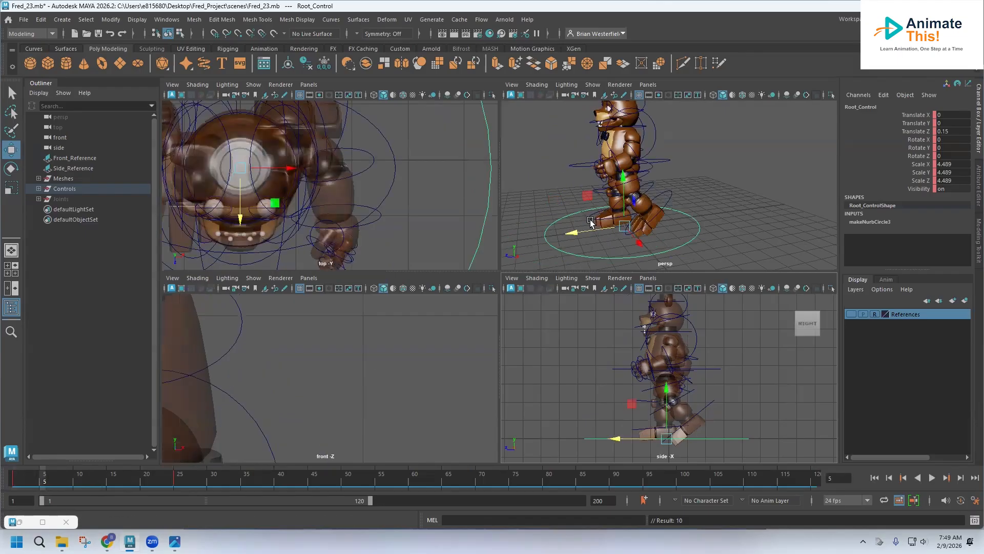
key("alt+v")
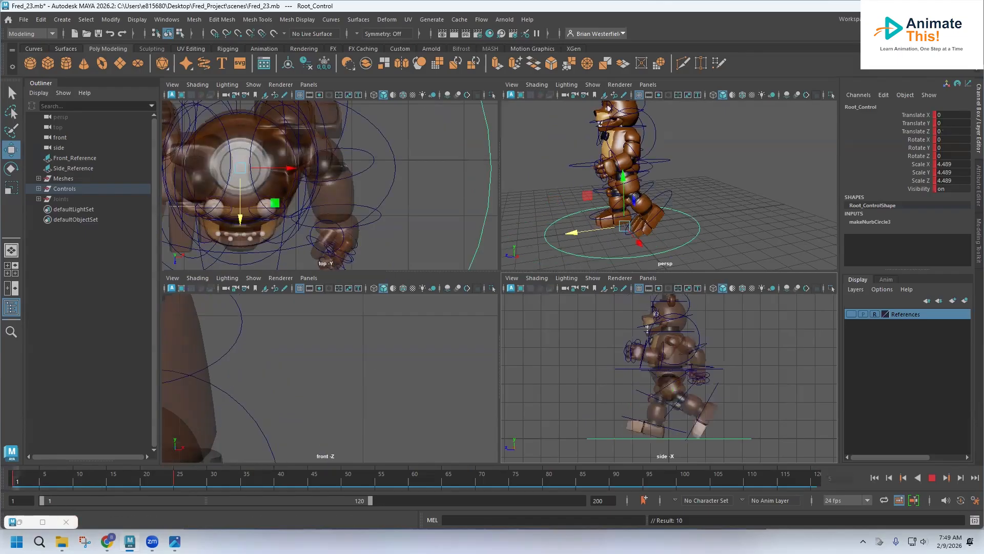
mouse_move(38, 486)
left_mouse_down()
mouse_move(6, 499)
mouse_move(38, 507)
left_mouse_up()
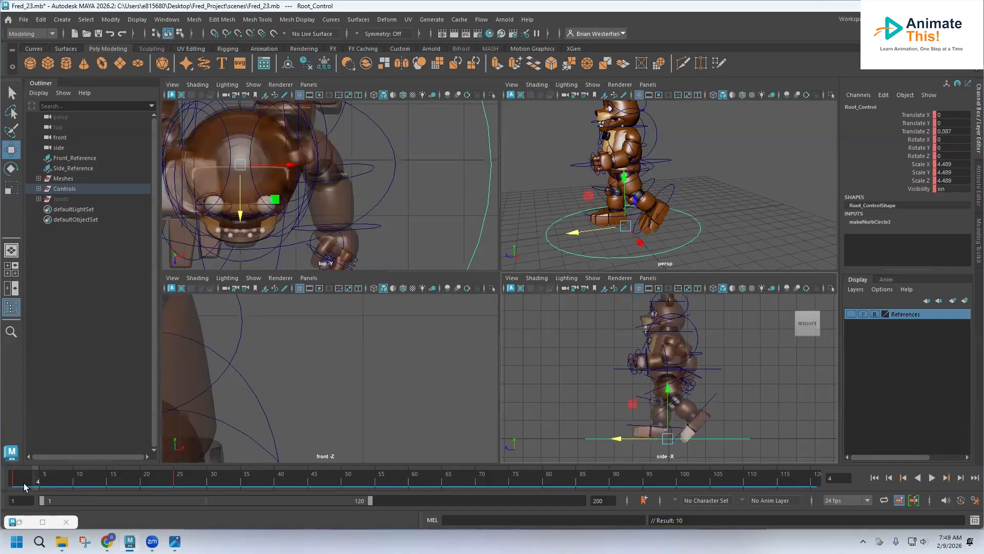
Step: Move the root control back to Translate Z about 0.15 and key it at frame 5
left_click_drag(36, 486, 44, 485)
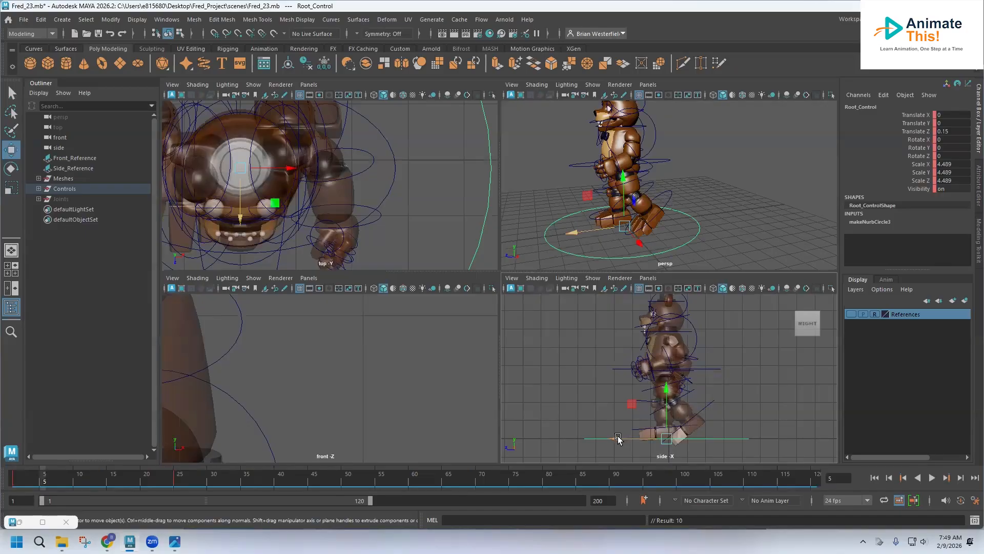
left_click_drag(615, 438, 584, 440)
key("s")
Step: Open the Graph Editor and delete all keyframes on the root control
left_click_drag(41, 482, 15, 516)
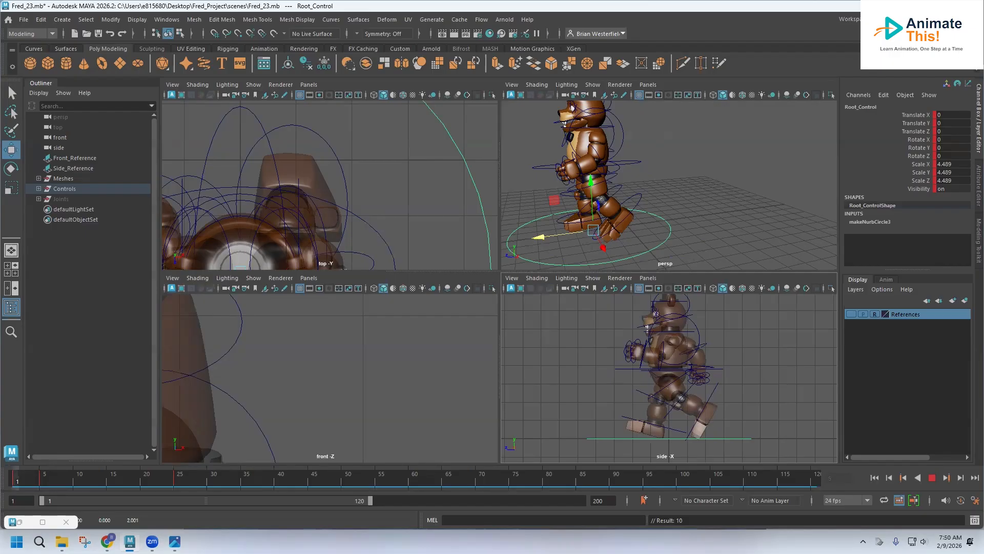
left_click(25, 478)
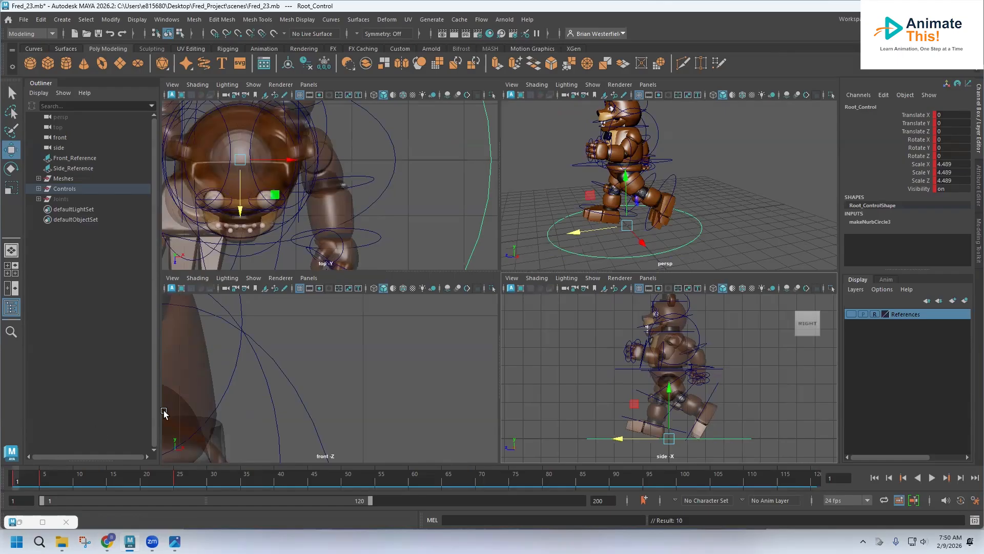
mouse_move(31, 523)
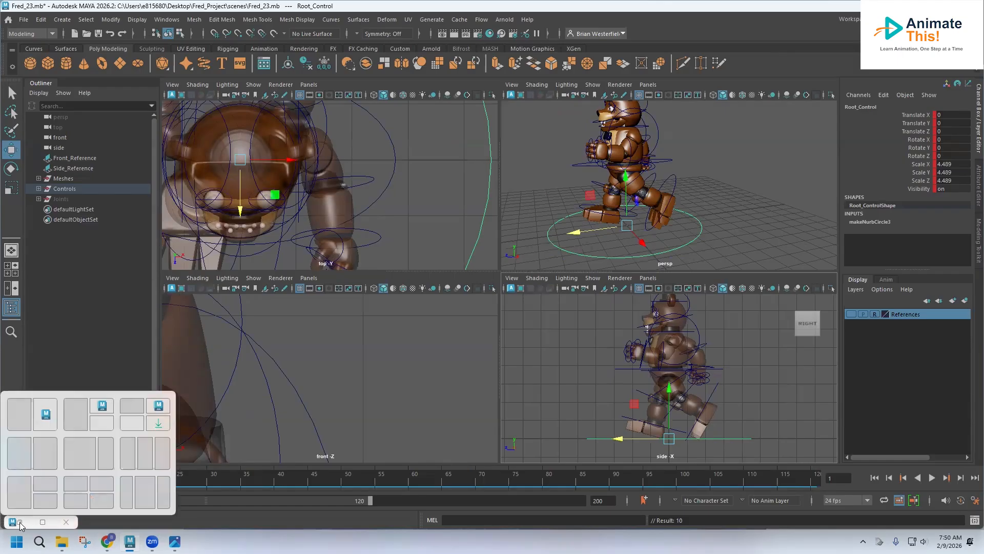
left_click(43, 522)
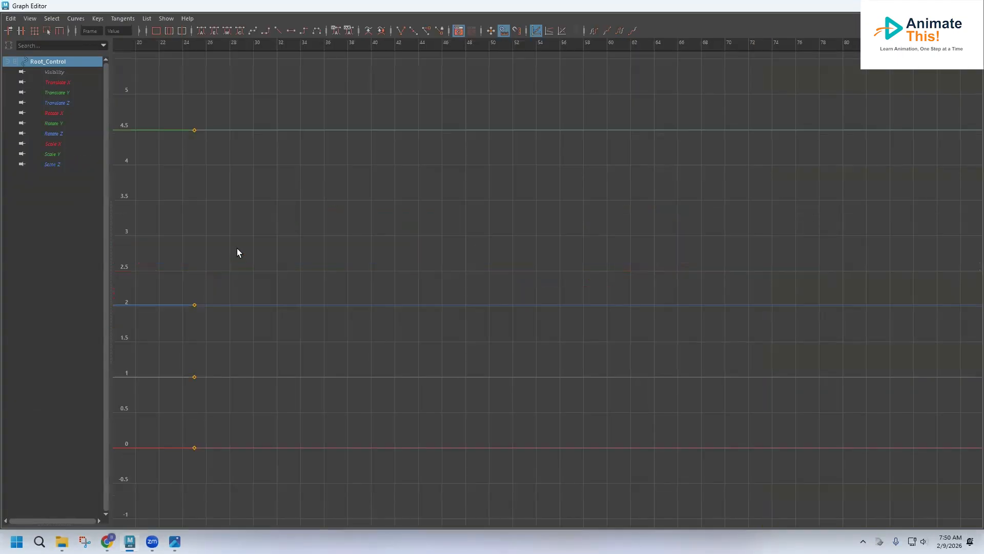
scroll(259, 266, "down", 10)
left_click_drag(285, 209, 156, 380)
key("Delete")
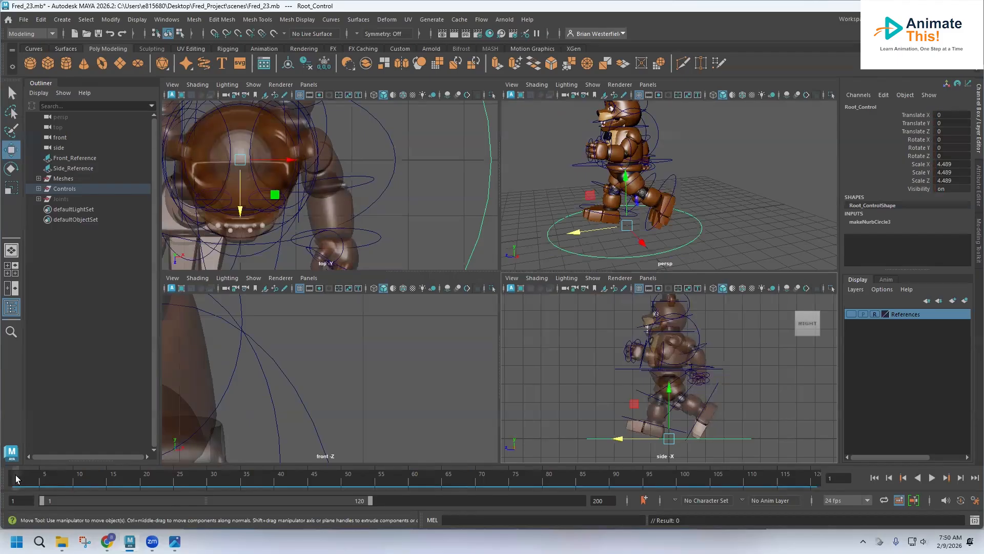
Step: Set a keyframe on the root control at frame 1 in its starting position, then preview playback
left_click(16, 478)
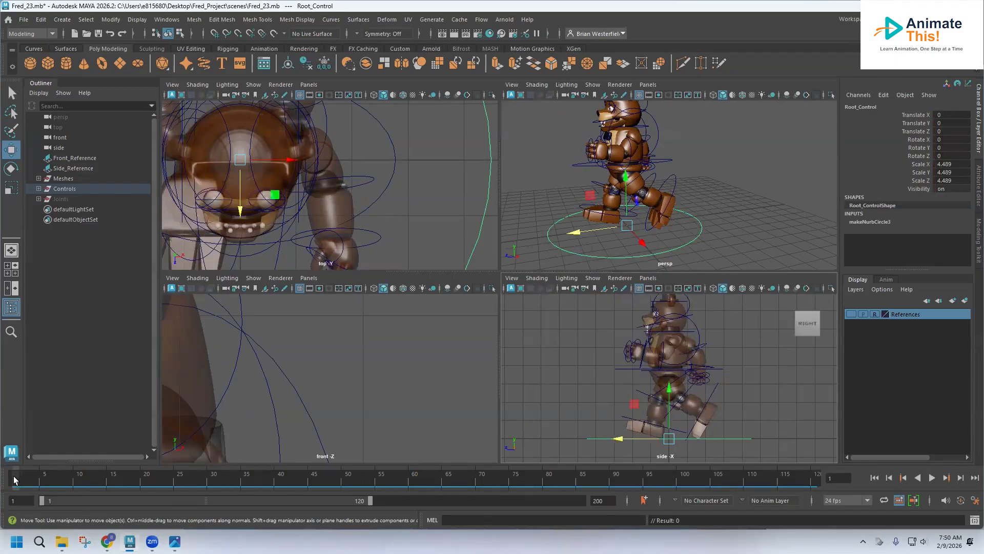
key("s")
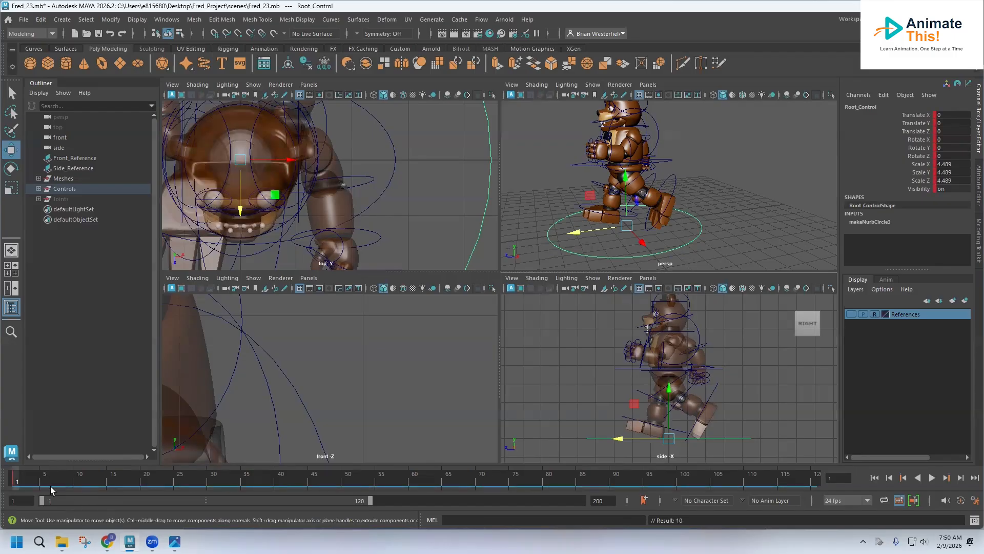
key("alt+v")
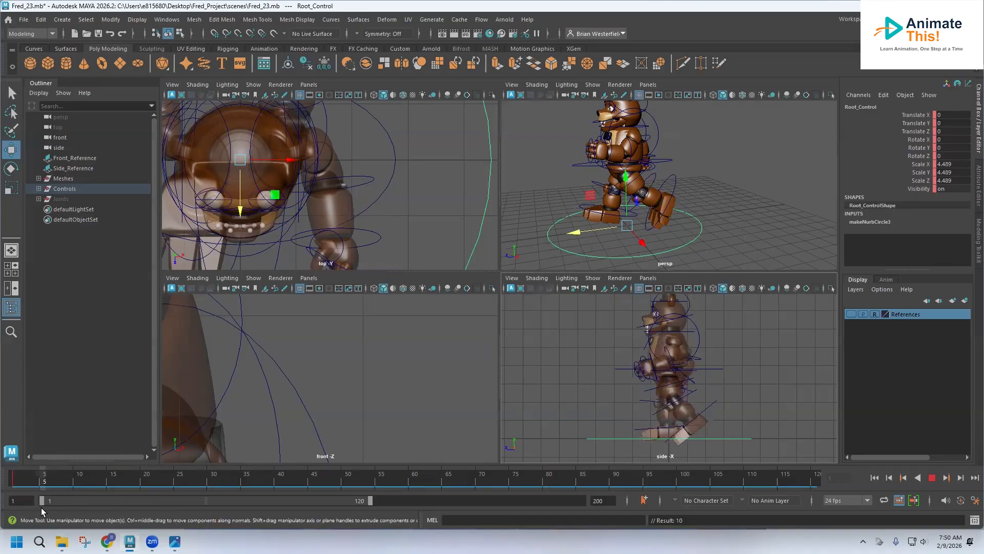
key("Escape")
Step: Move the root control forward to Translate Z about 0.42 and key it at frame 5
left_click_drag(620, 440, 610, 442)
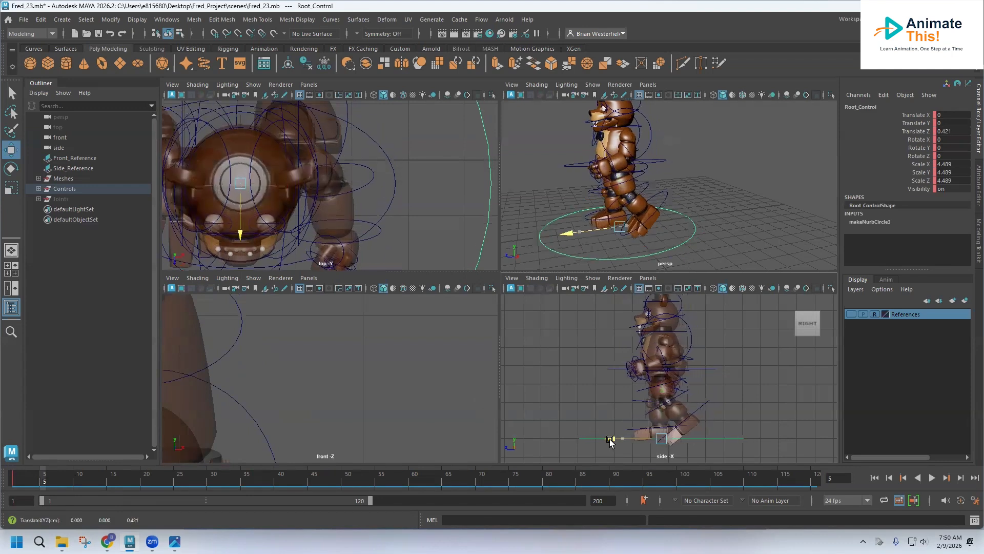
key("s")
key("alt+v")
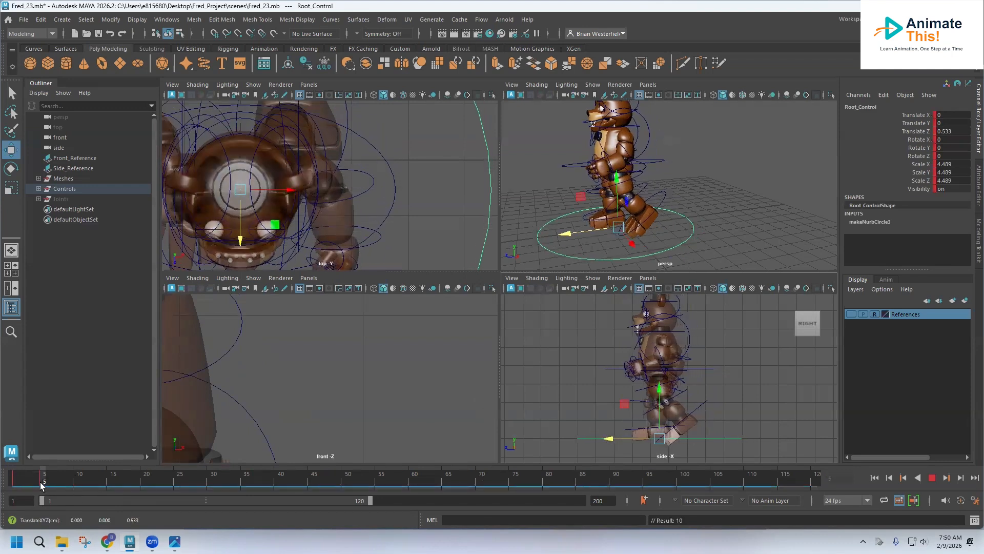
Step: Move the root control forward to Translate Z about 1.49 and key it at frame 10
mouse_move(42, 486)
left_mouse_down()
mouse_move(13, 487)
mouse_move(76, 486)
left_mouse_up()
left_click_drag(632, 442, 594, 442)
key("s")
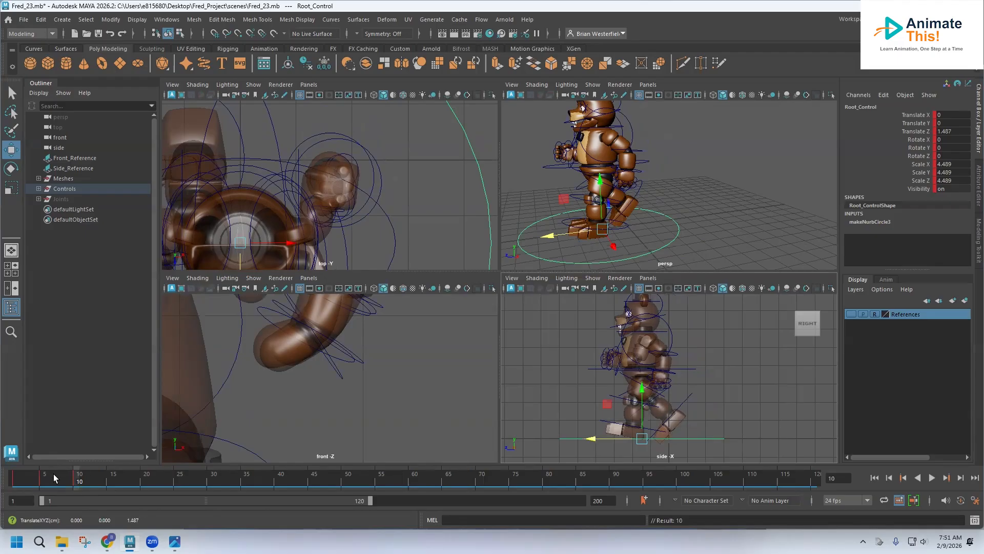
key("alt+v")
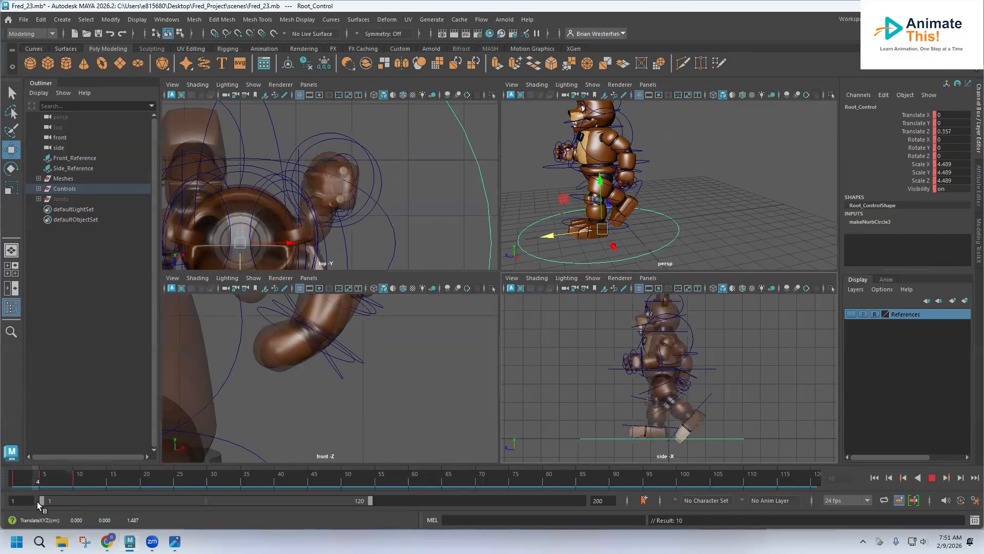
key("Escape")
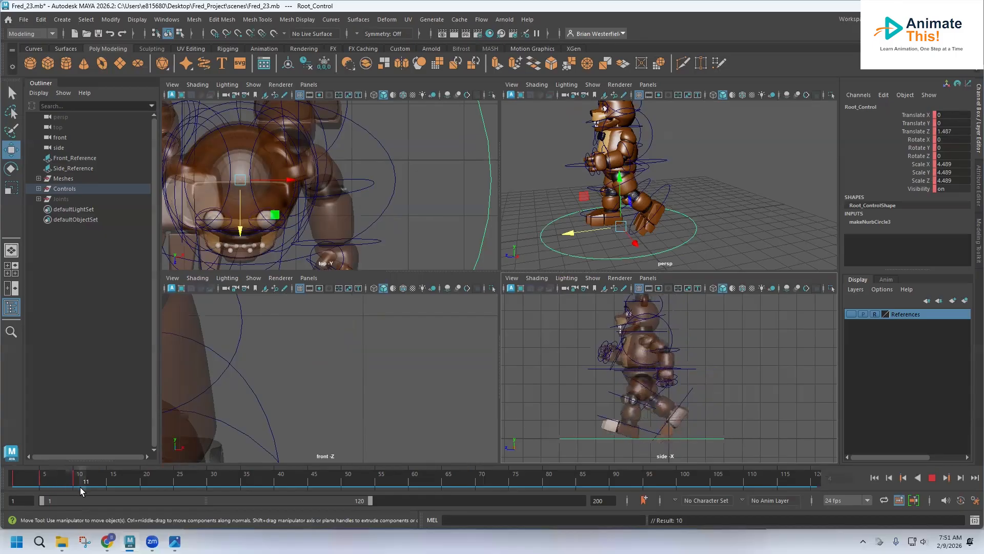
Step: Set a keyframe holding the root control's position at frame 12
left_click_drag(80, 487, 74, 489)
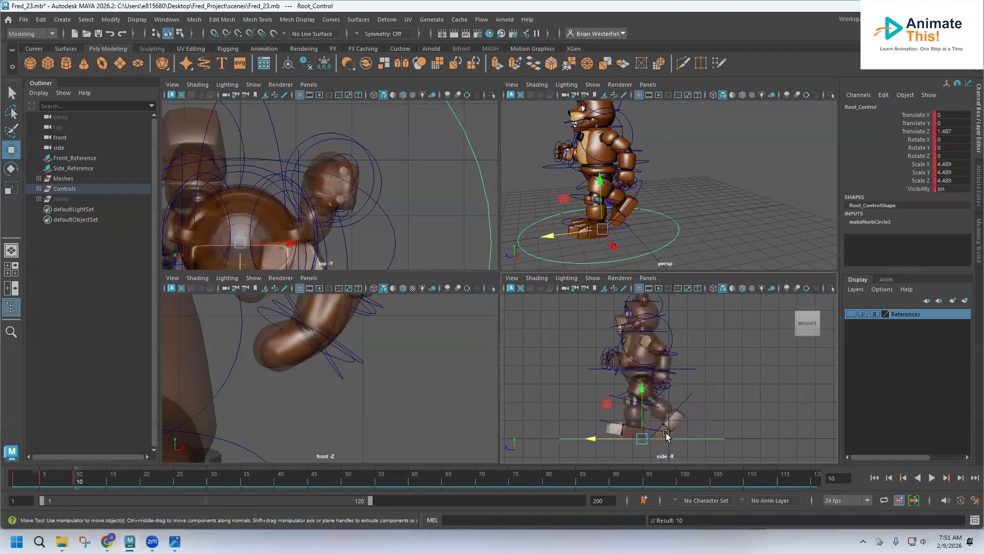
mouse_move(77, 482)
left_mouse_down()
mouse_move(99, 484)
mouse_move(59, 484)
mouse_move(92, 489)
left_mouse_up()
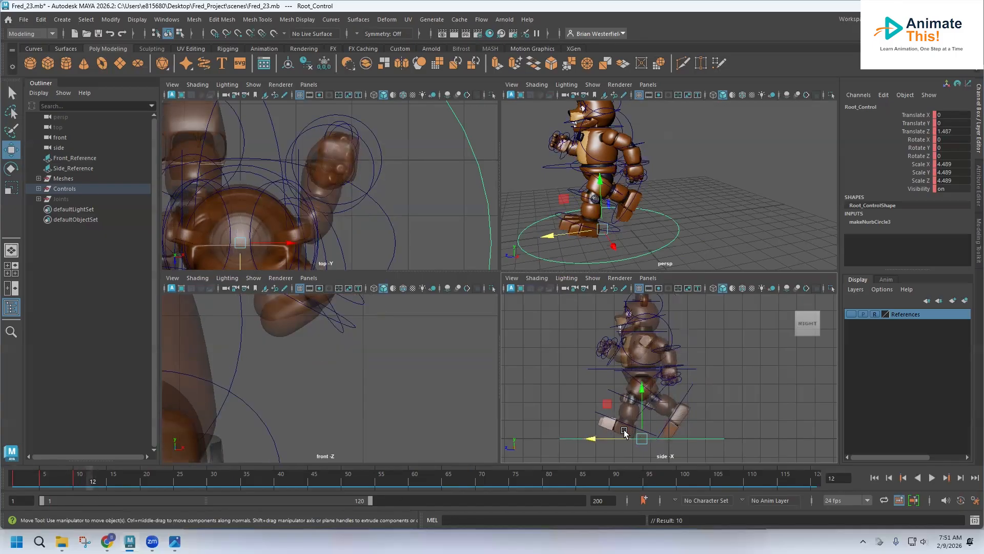
key("s")
Step: Move the root control forward to Translate Z about 2.1 and key it at frame 16
left_click_drag(88, 485, 110, 488)
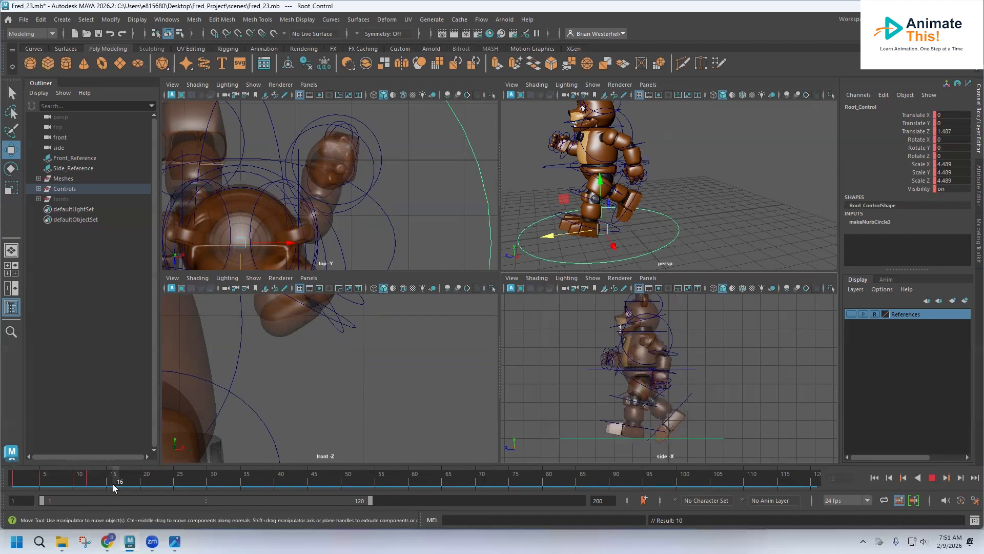
left_click_drag(113, 485, 118, 485)
left_click_drag(605, 436, 595, 436)
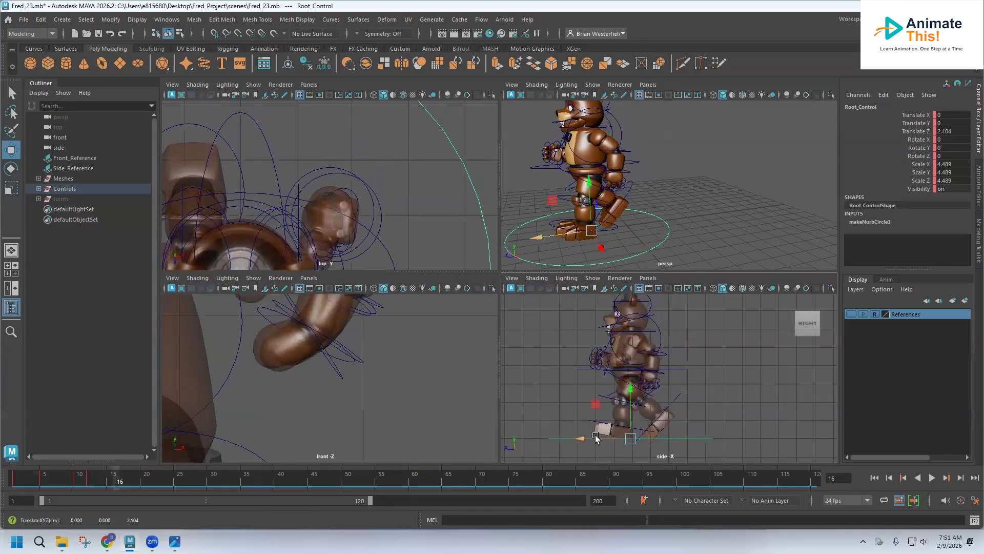
key("s")
mouse_move(118, 484)
left_mouse_down()
mouse_move(67, 484)
mouse_move(151, 495)
mouse_move(15, 492)
mouse_move(148, 504)
mouse_move(11, 506)
mouse_move(117, 508)
left_mouse_up()
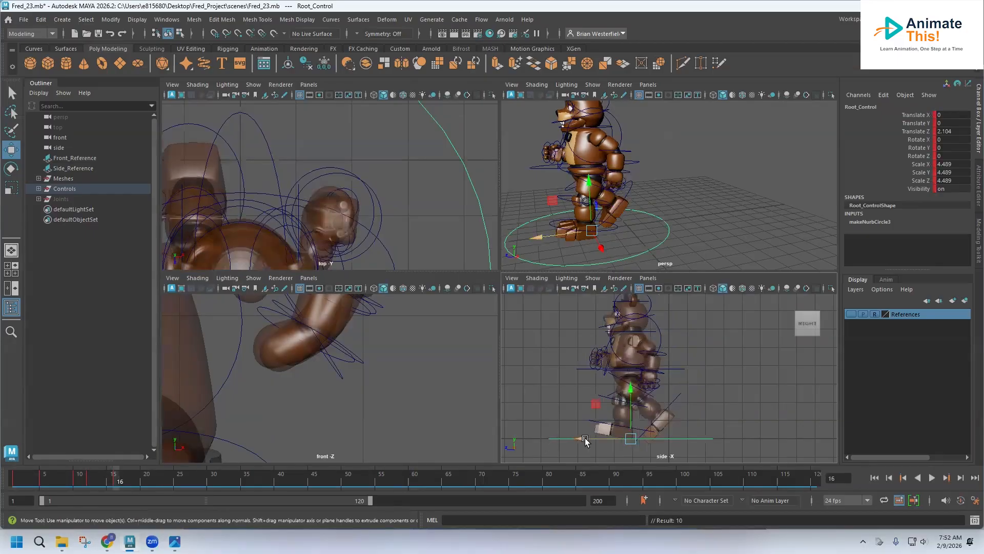
left_click_drag(586, 440, 588, 439)
mouse_move(112, 479)
left_mouse_down()
mouse_move(6, 475)
mouse_move(115, 491)
left_mouse_up()
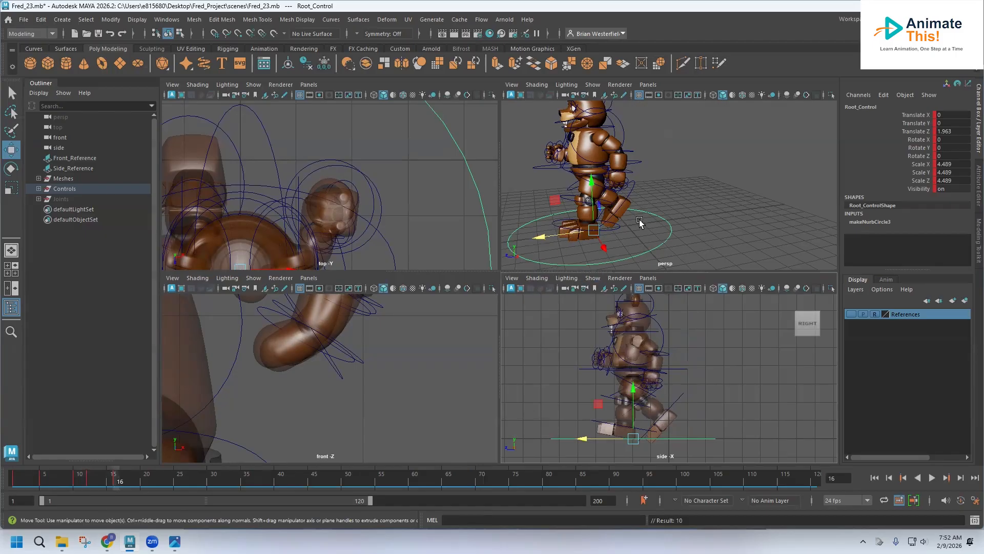
Step: Play the animation from frame 1 to preview the root control's forward motion
key("alt+v")
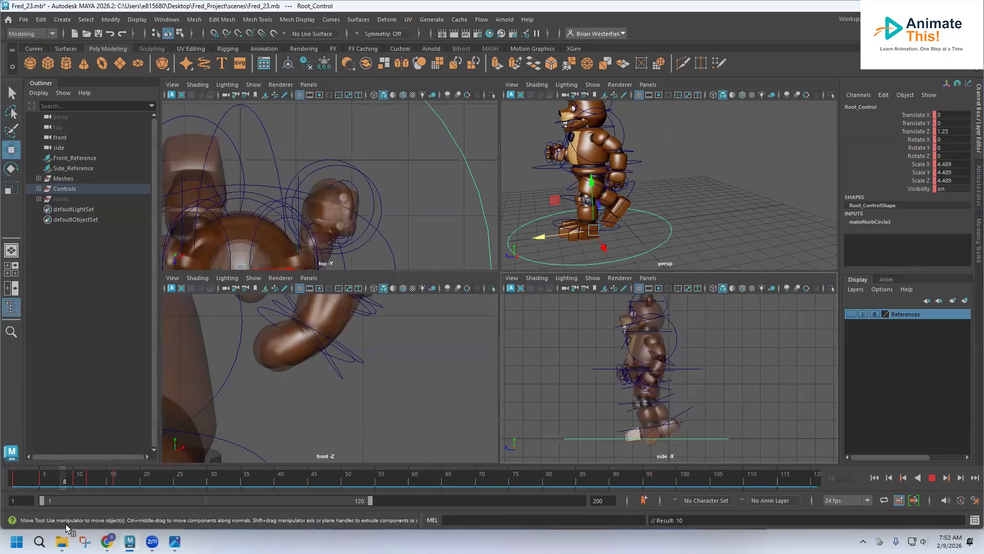
left_click(16, 481)
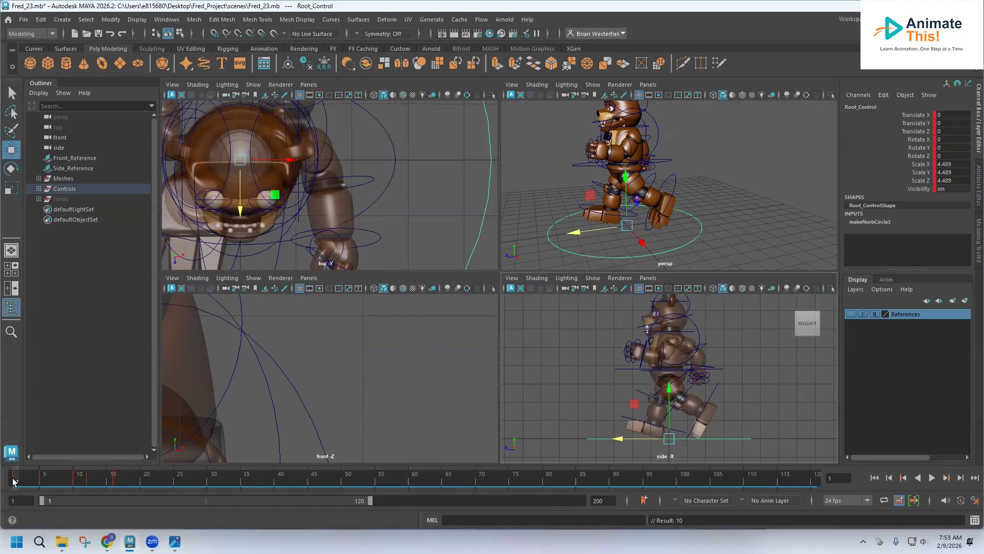
key("alt+v")
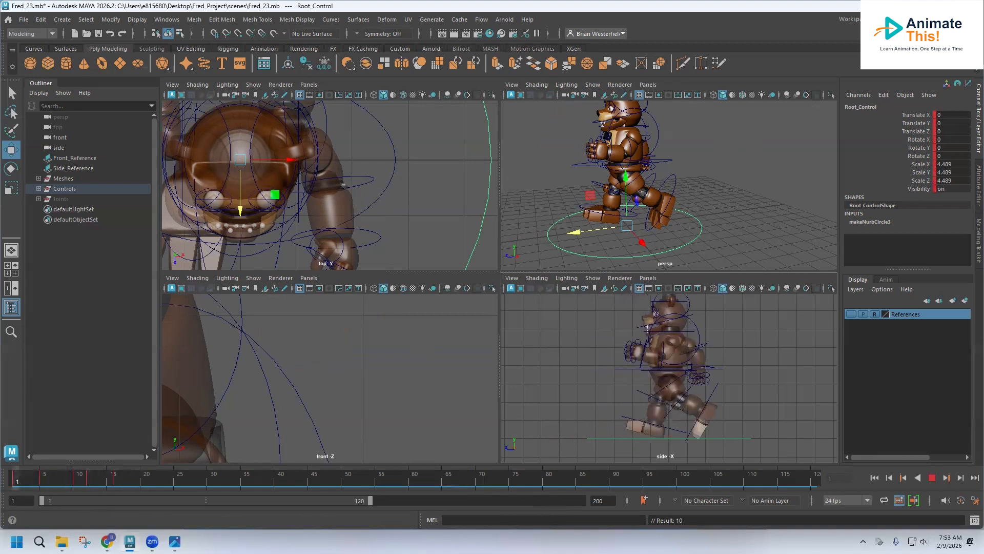
key("Escape")
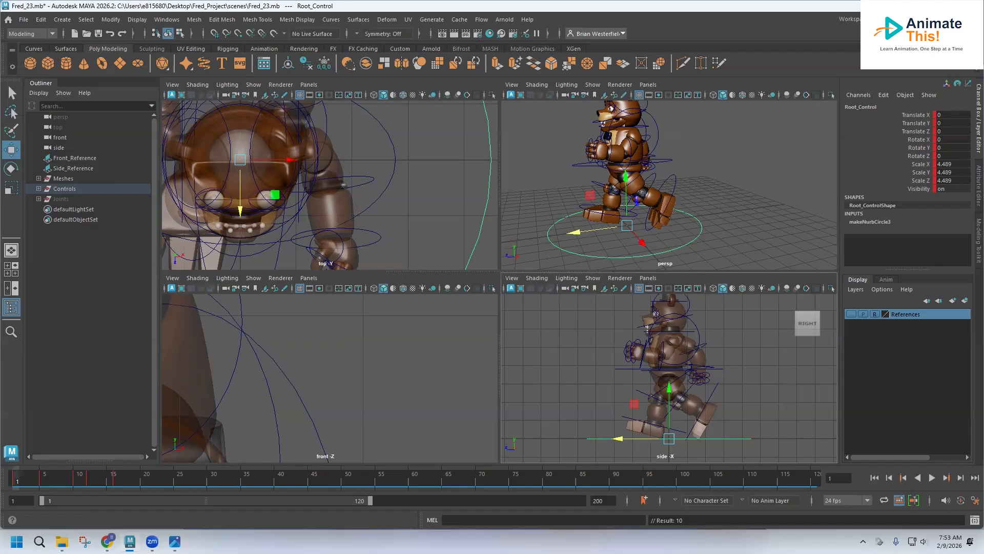
Step: Return to frame 1 and save the scene
mouse_move(16, 483)
left_mouse_down()
mouse_move(97, 488)
mouse_move(15, 487)
left_mouse_up()
left_click(24, 20)
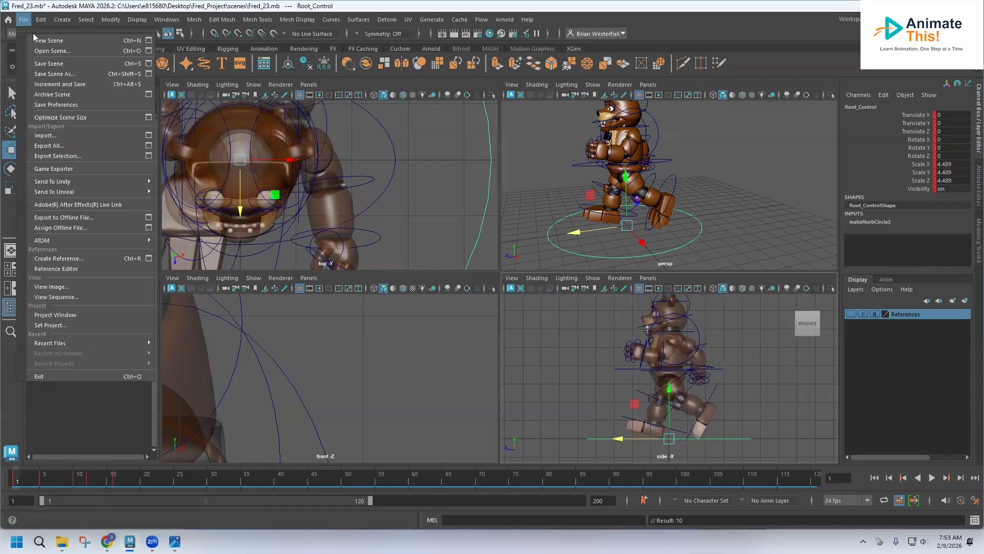
left_click(47, 64)
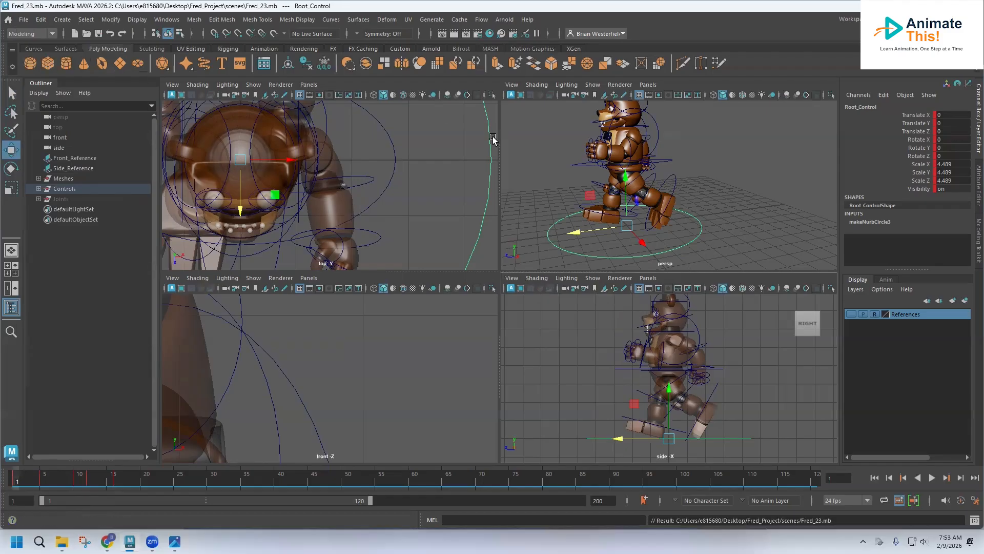